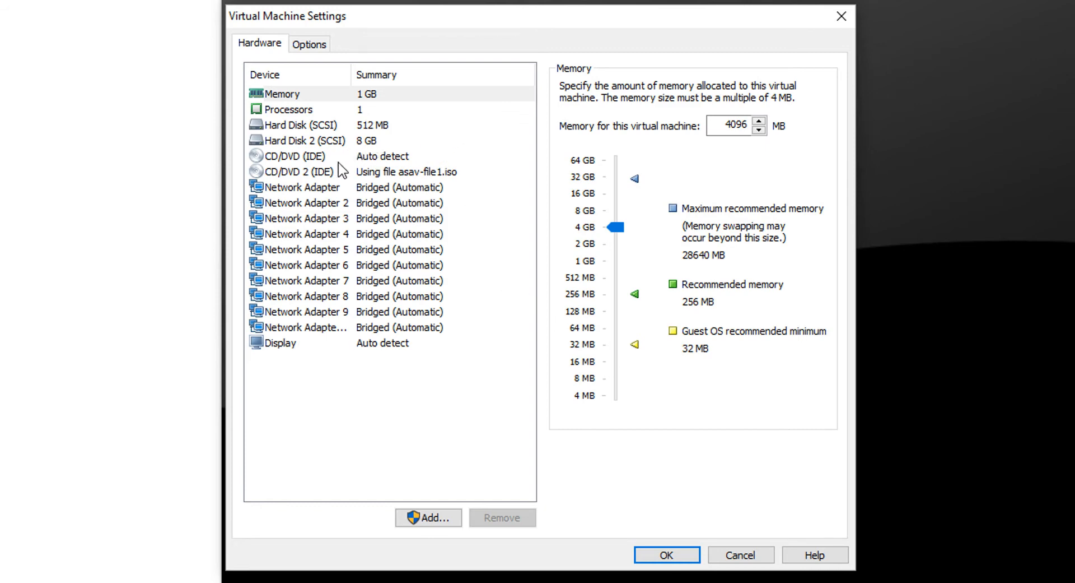
Connect the first network adapter to the custom virtual network VMnet2
click(445, 175)
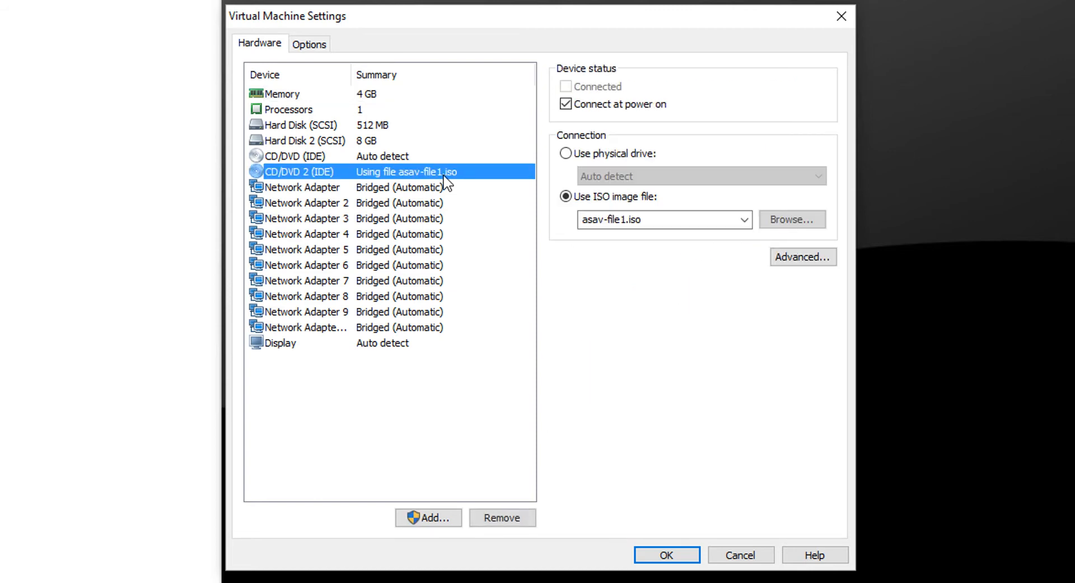
click(391, 189)
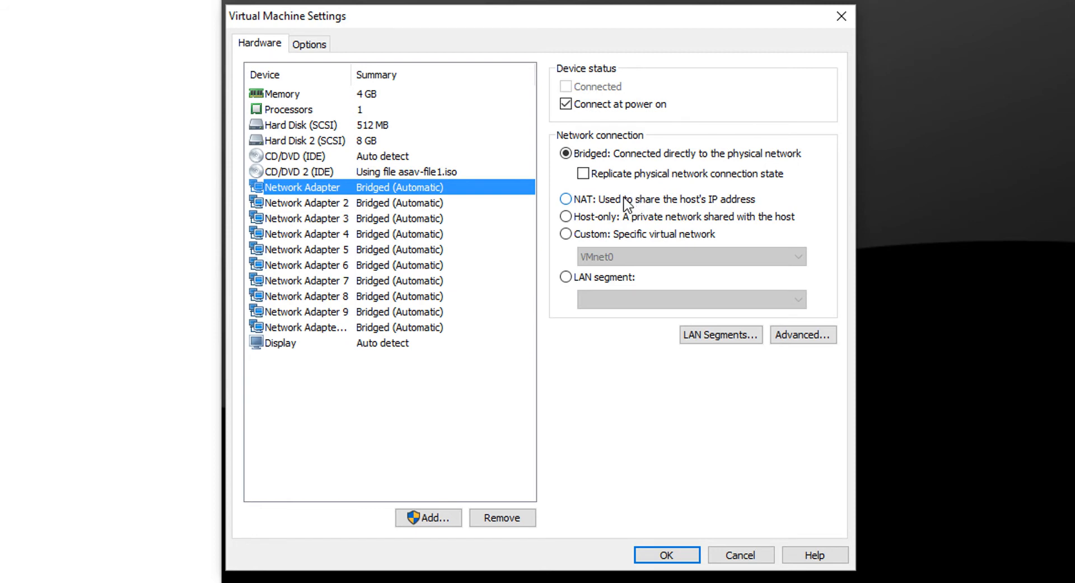
click(567, 217)
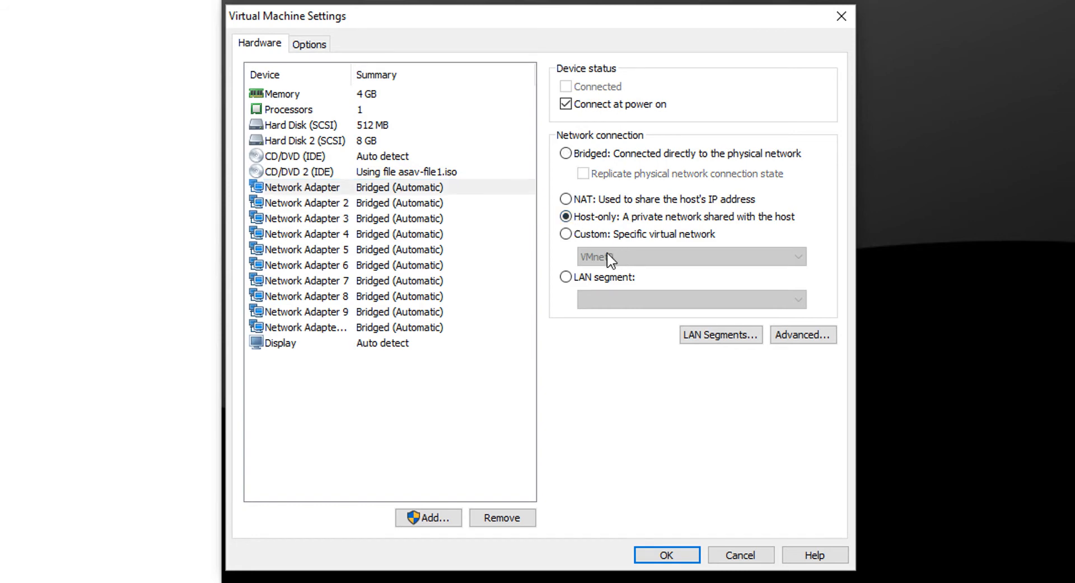
click(608, 235)
click(610, 256)
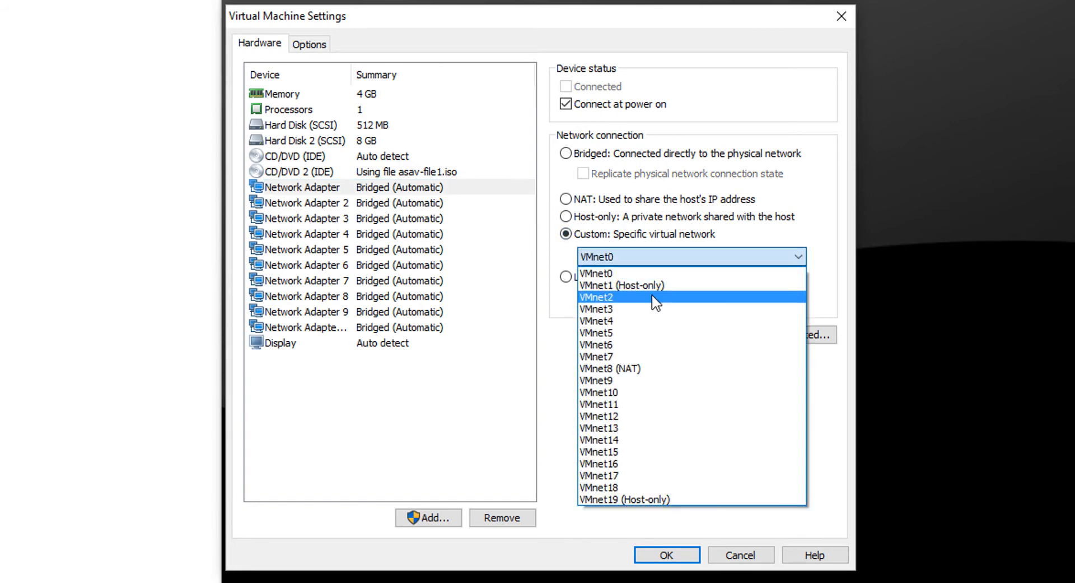
click(653, 296)
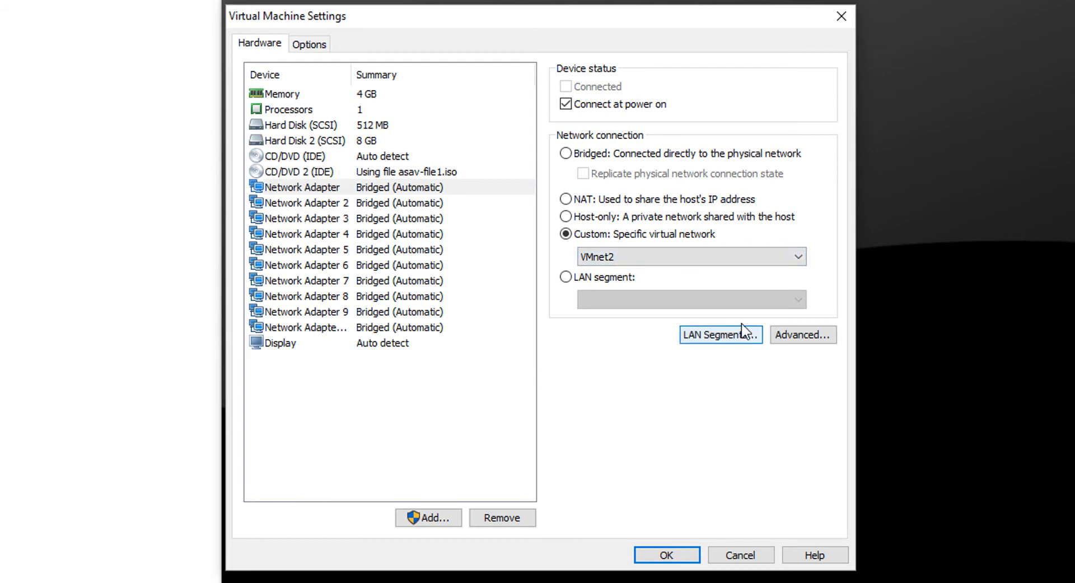
Set Network Adapter 2 to use NAT for its network connection
click(415, 203)
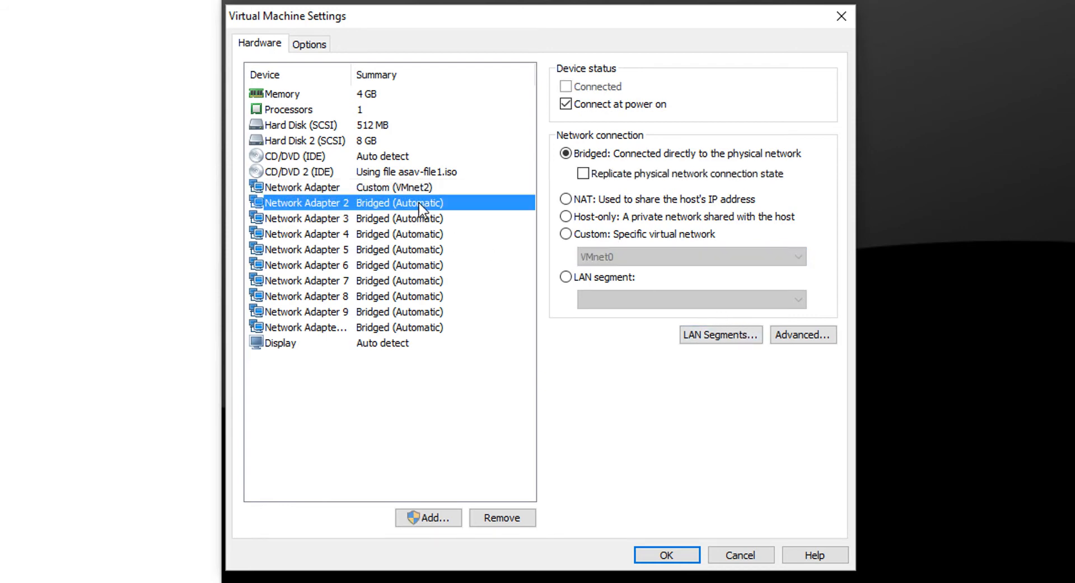
click(585, 220)
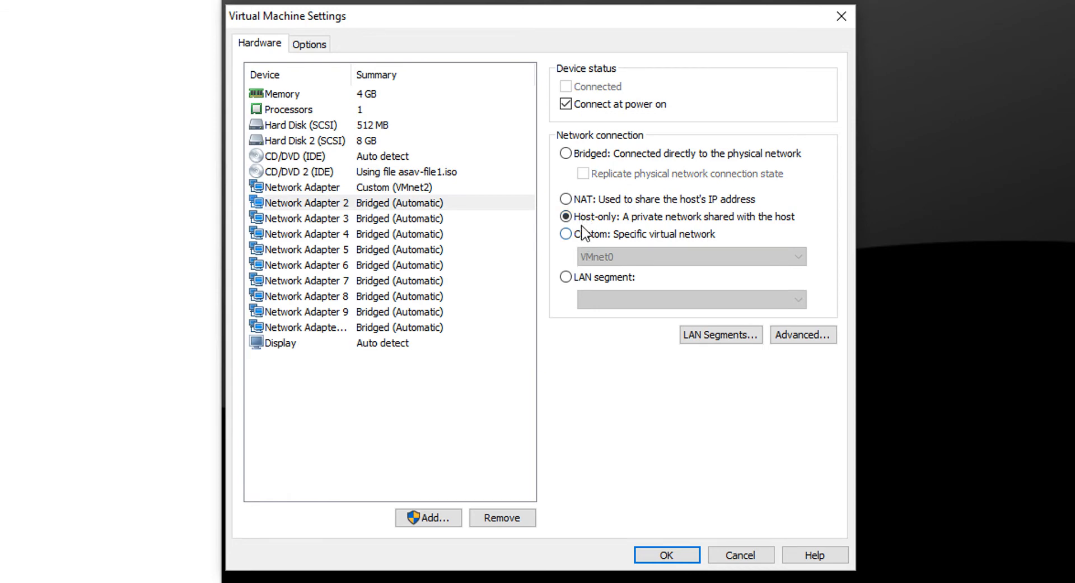
click(583, 200)
Connect Network Adapter 3 to the custom virtual network VMnet3
click(418, 218)
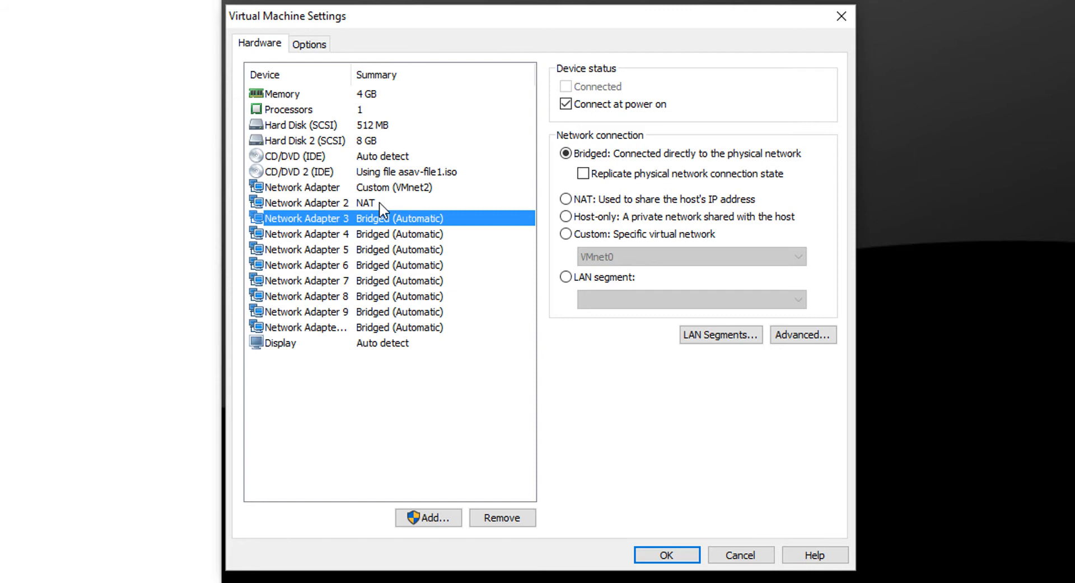
click(606, 232)
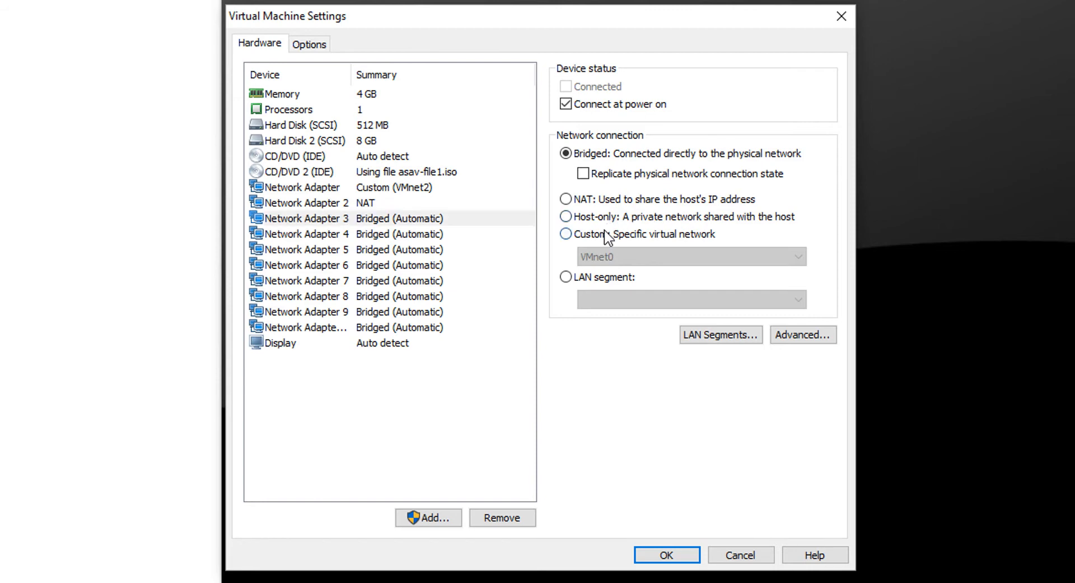
click(608, 255)
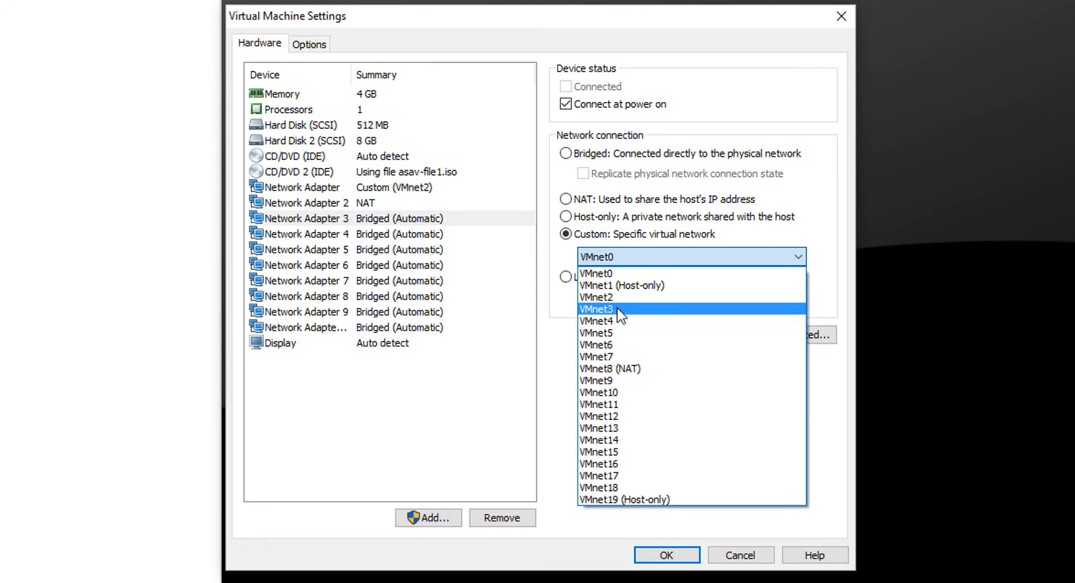
click(618, 308)
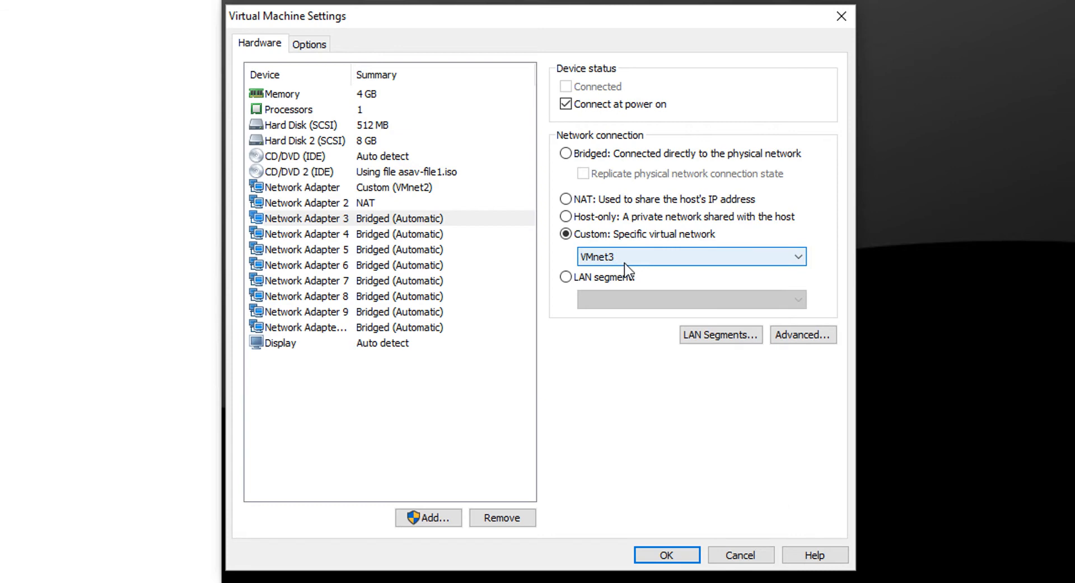
click(449, 249)
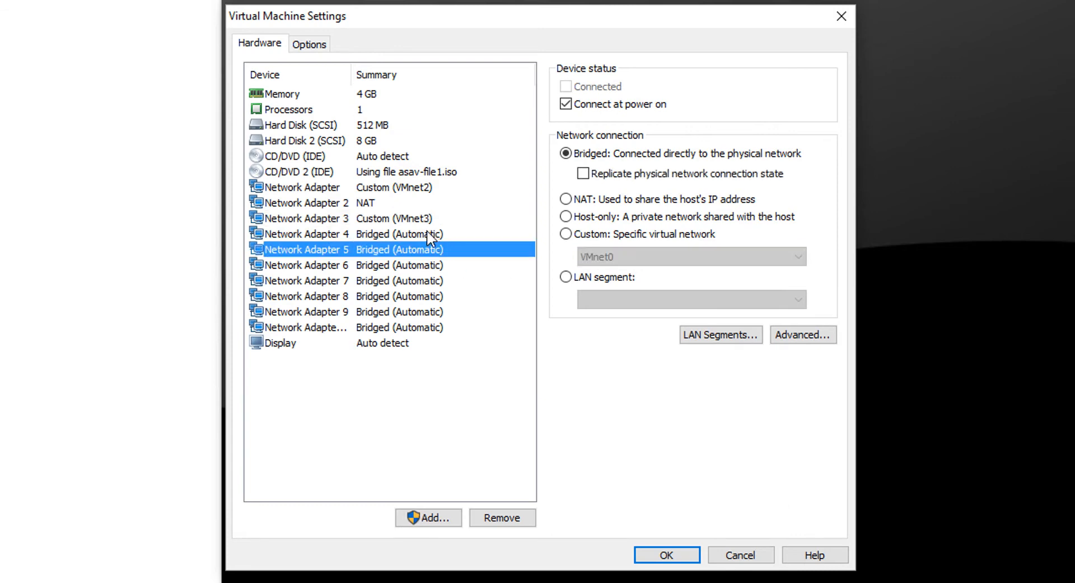
click(415, 219)
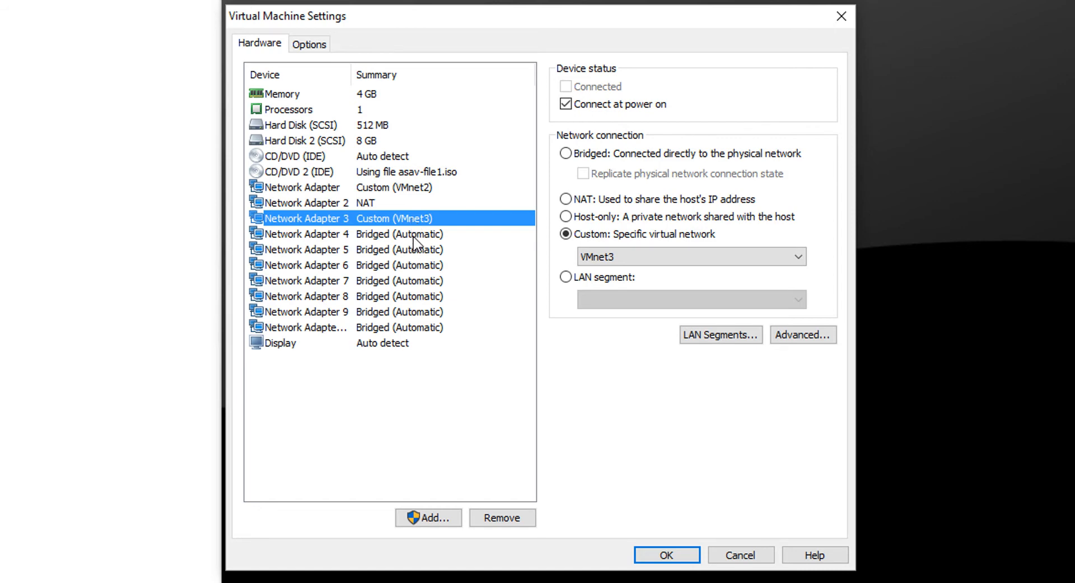
Disable connecting at power on for every adapter from Network Adapter 4 through the last one, and save the virtual machine settings
click(415, 237)
click(565, 105)
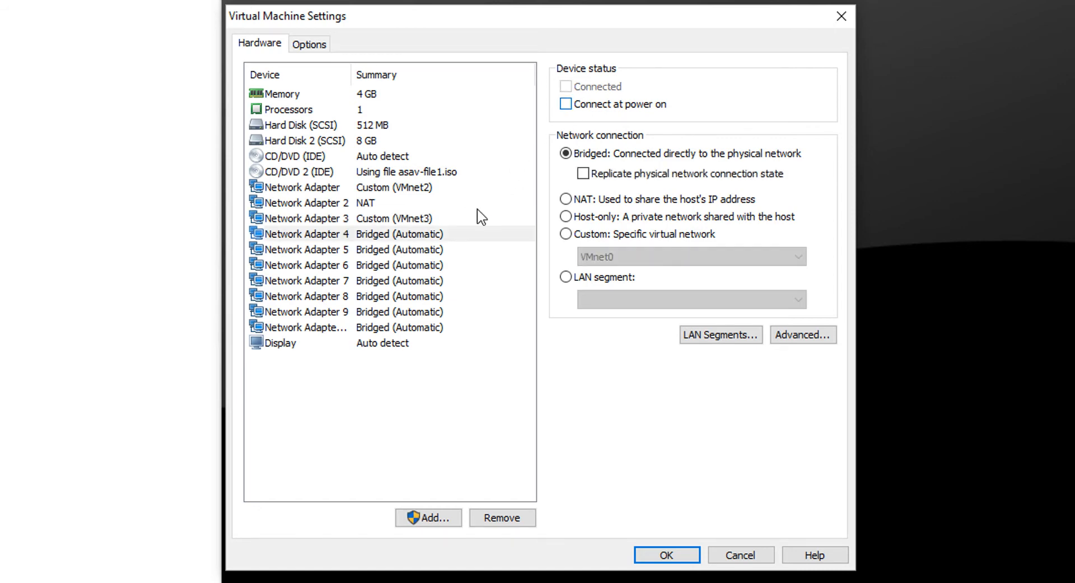
click(434, 250)
click(566, 104)
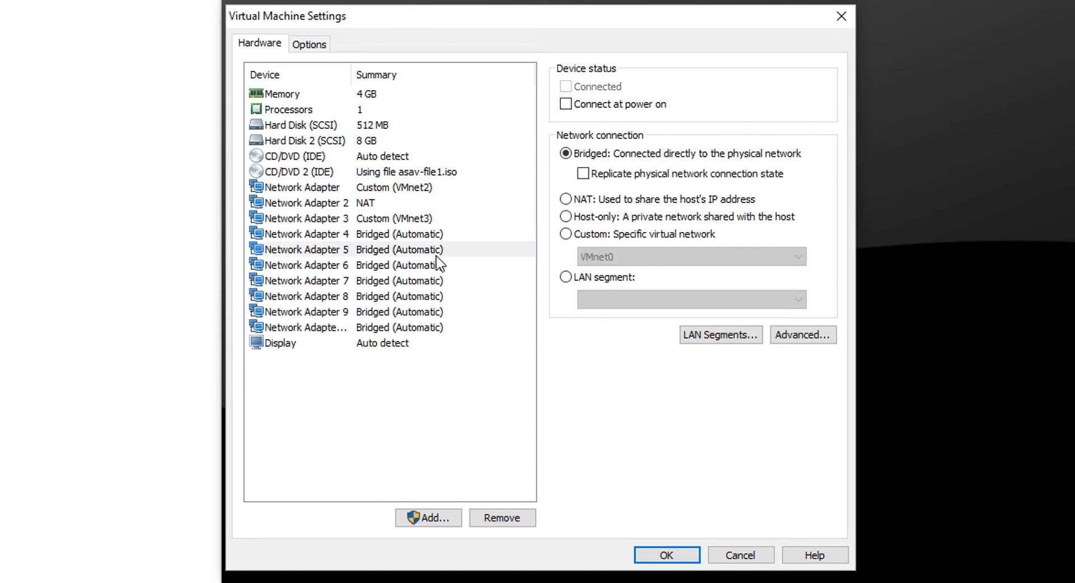
click(440, 266)
click(567, 105)
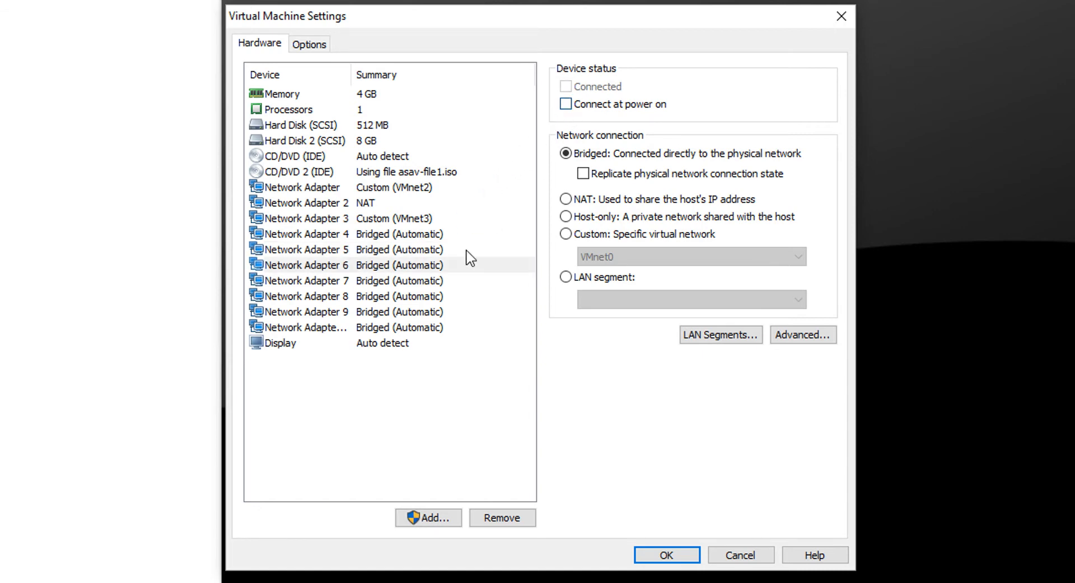
click(448, 279)
click(566, 104)
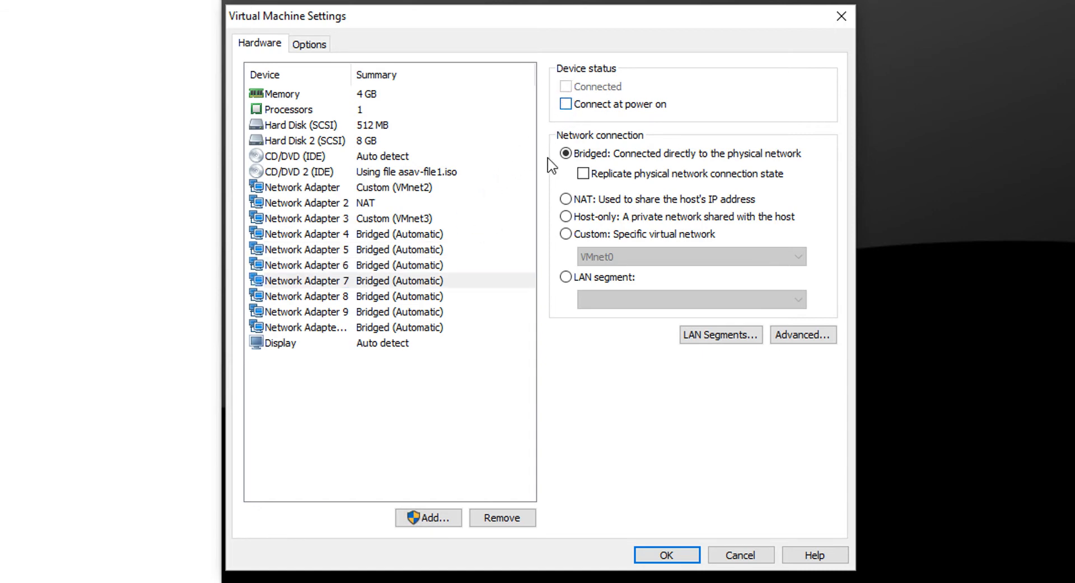
click(424, 297)
click(575, 106)
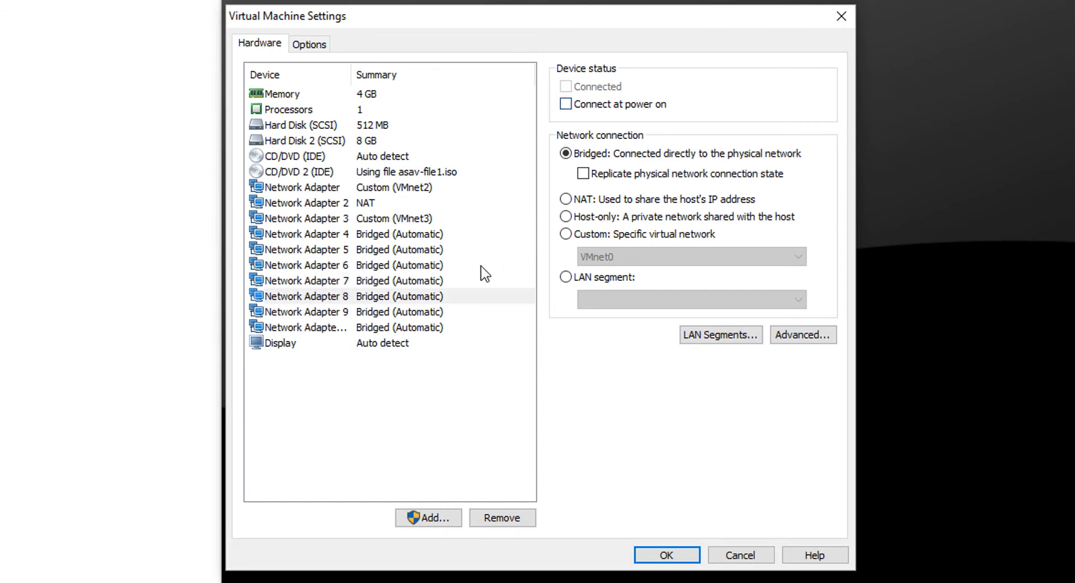
click(404, 311)
click(567, 105)
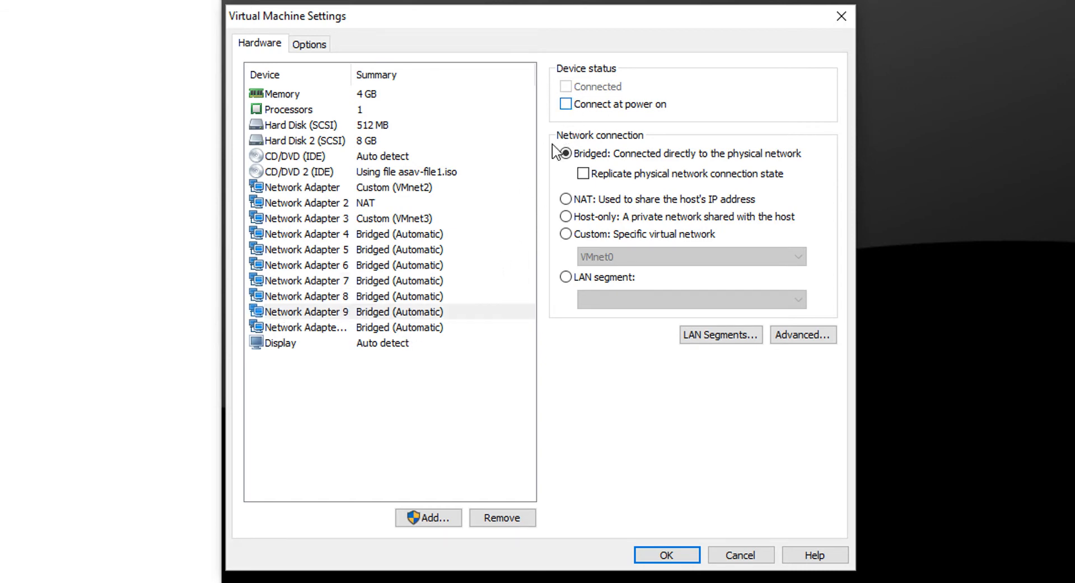
click(448, 328)
click(567, 104)
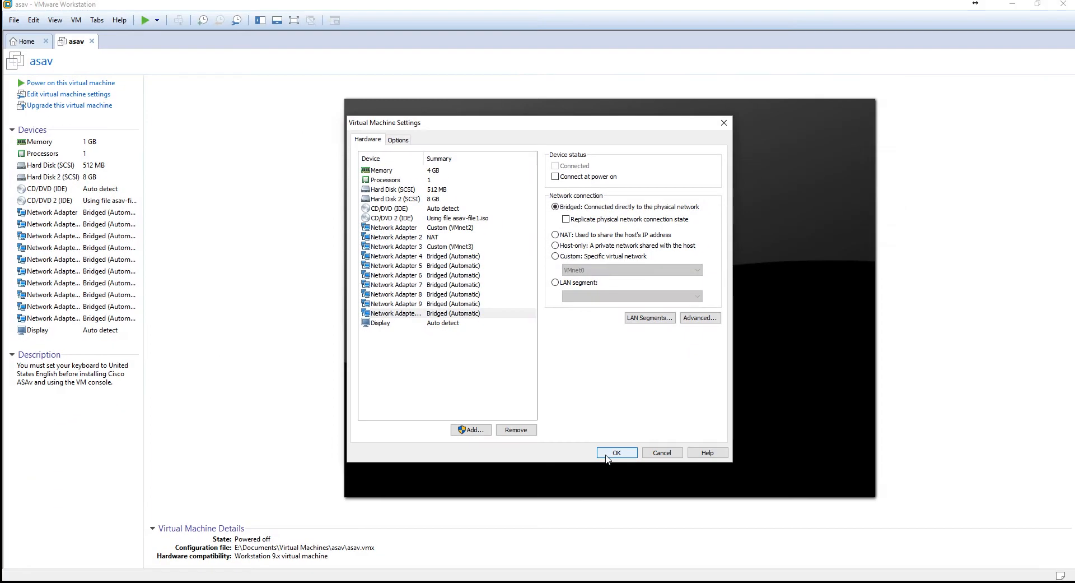
click(648, 554)
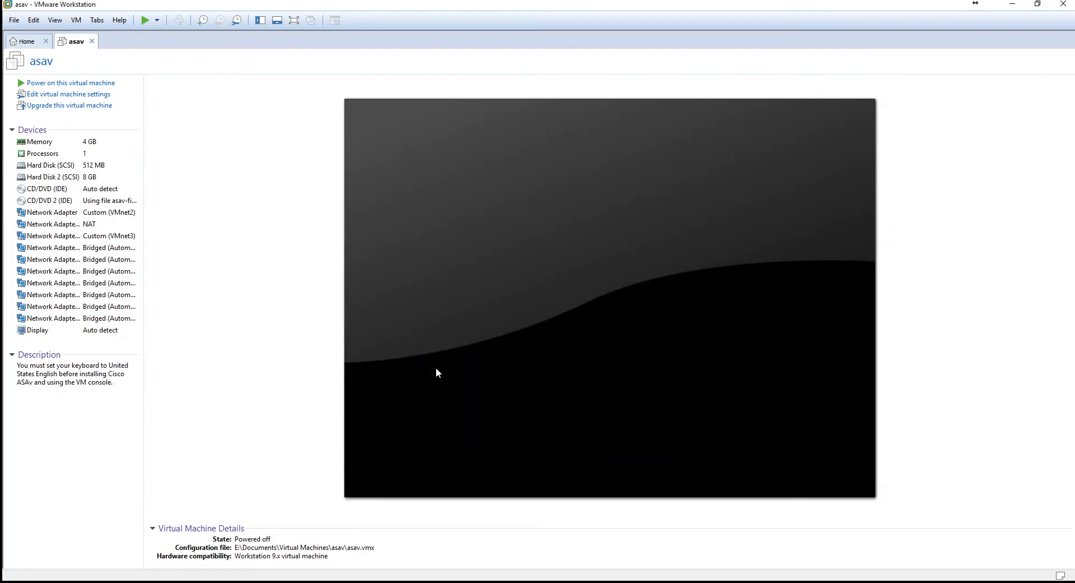
Open the Virtual Network Editor with administrator privileges and add the network VMnet2
click(33, 21)
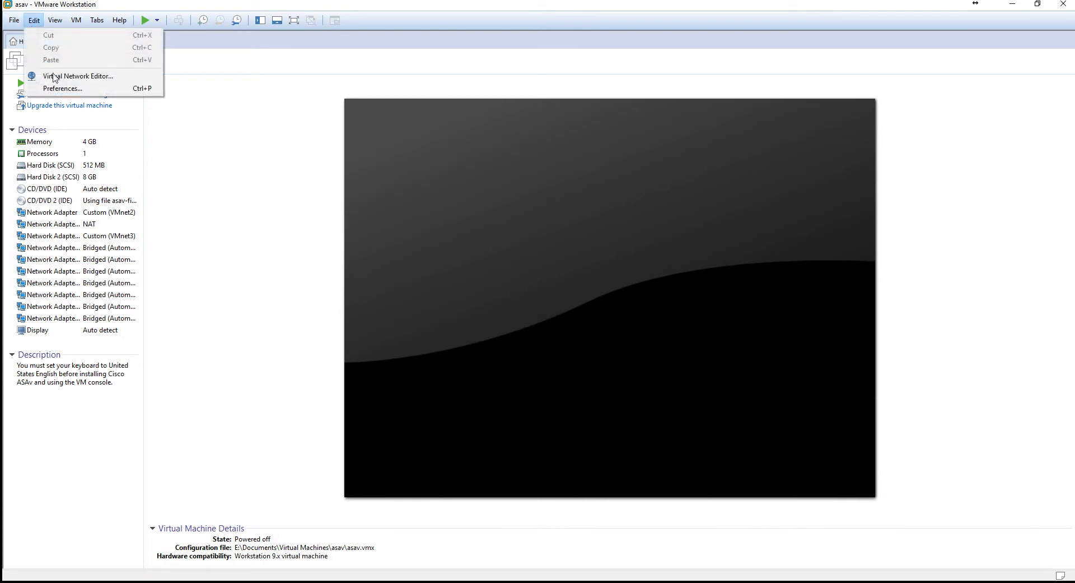
click(67, 76)
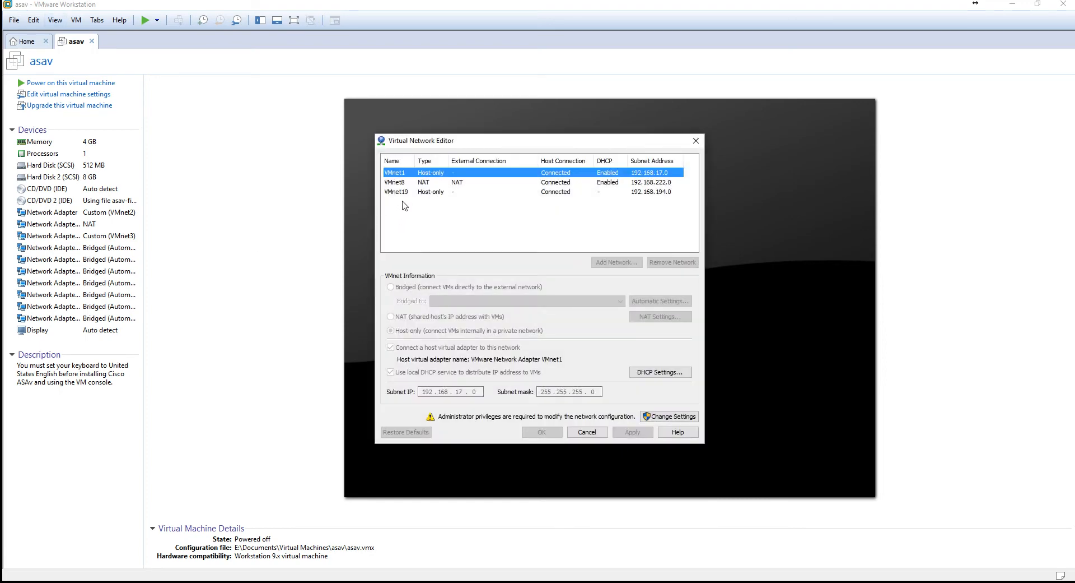
click(407, 185)
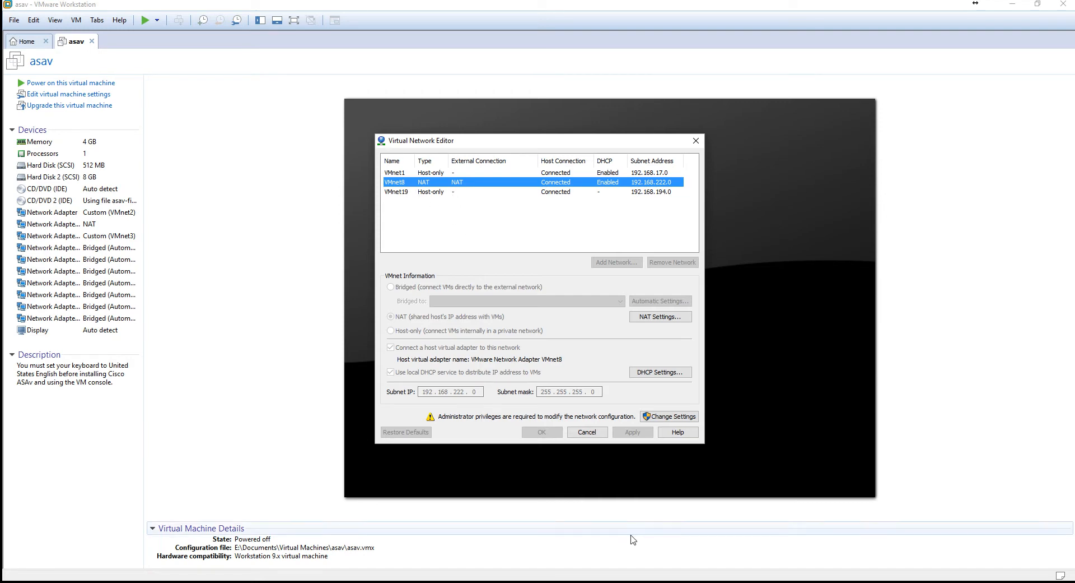
click(668, 418)
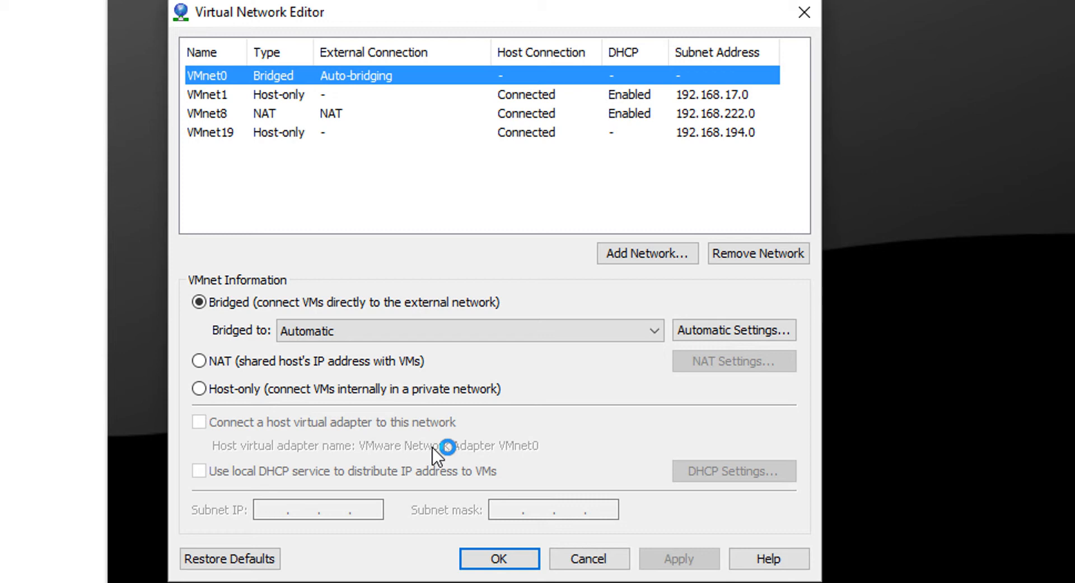
click(647, 253)
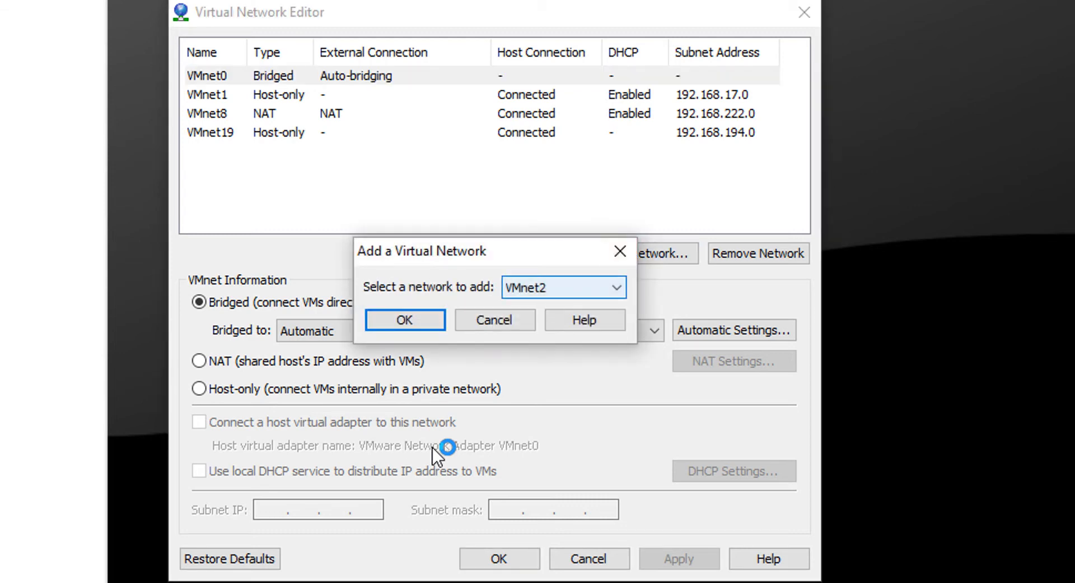
click(405, 320)
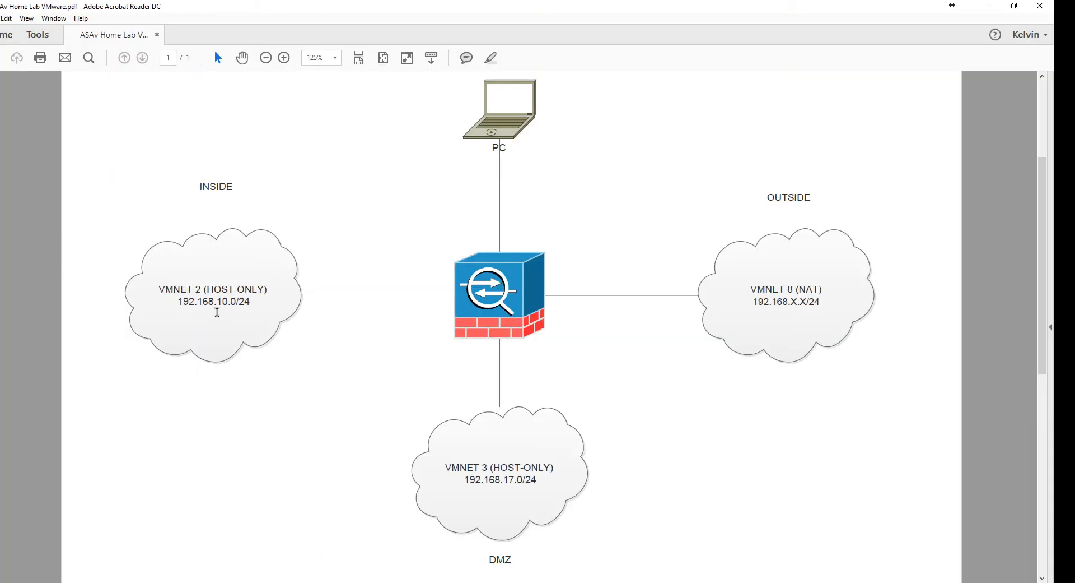
Following the ASAv home lab diagram PDF, set VMnet2's subnet IP to 192.168.10.0 and apply it with the local DHCP service disabled
drag(178, 301, 250, 298)
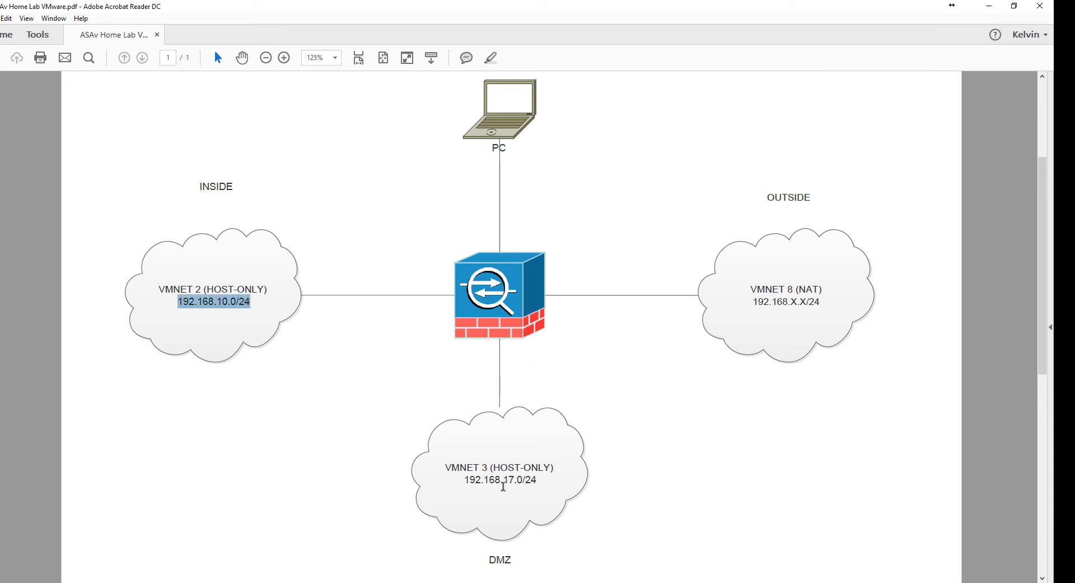
drag(508, 480, 539, 480)
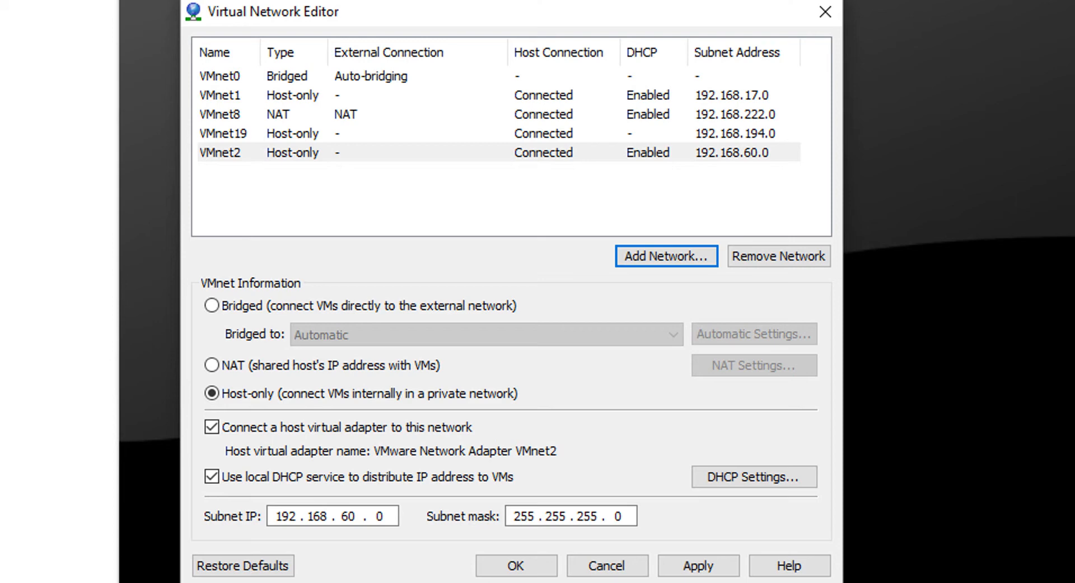
click(344, 515)
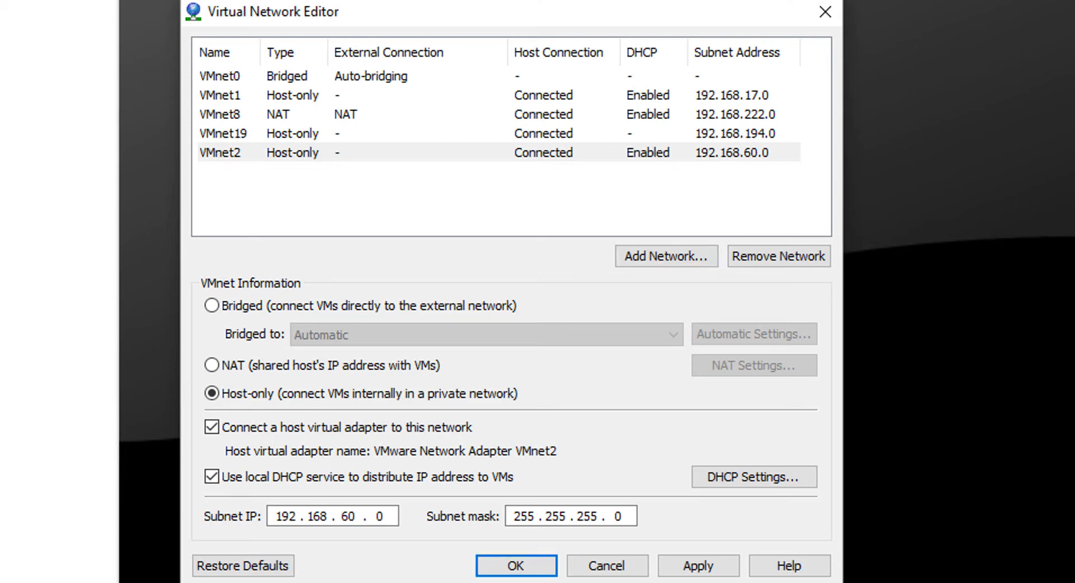
key(Delete)
text(1)
click(211, 476)
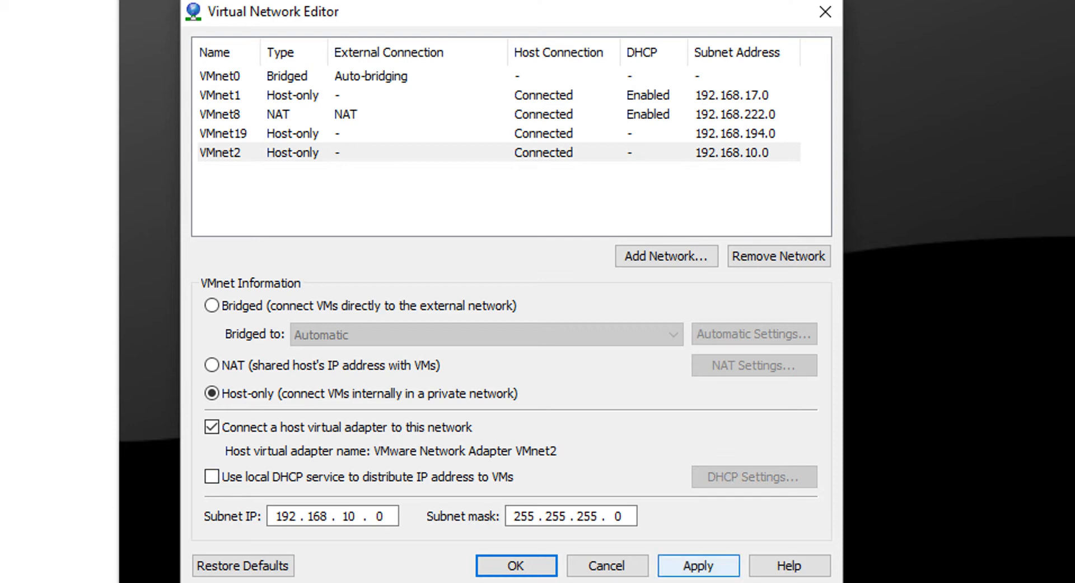
click(699, 565)
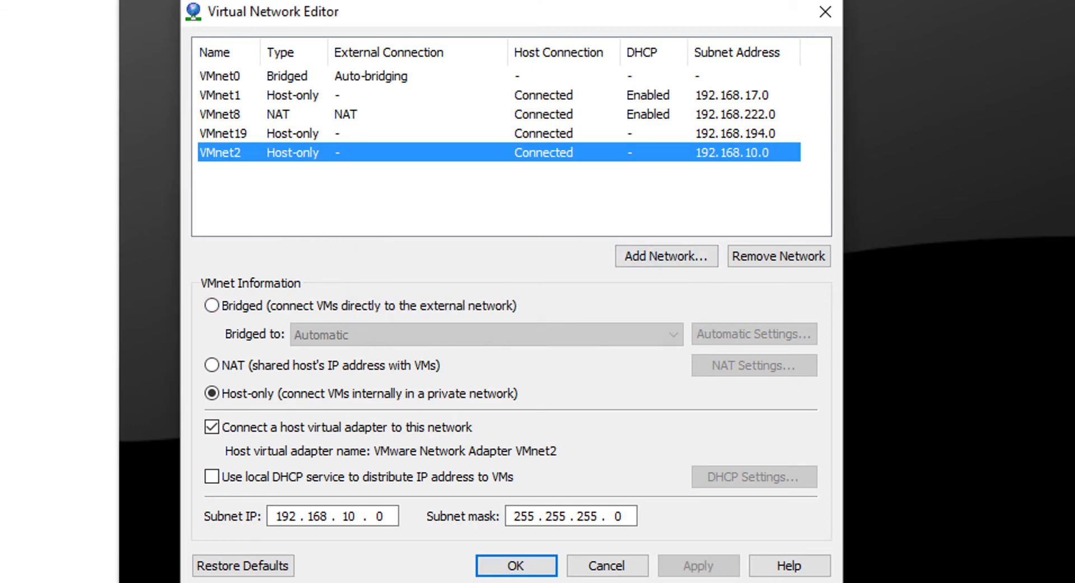
Add the network VMnet3 with its local DHCP service disabled and try to apply subnet IP 192.168.17.0
click(667, 255)
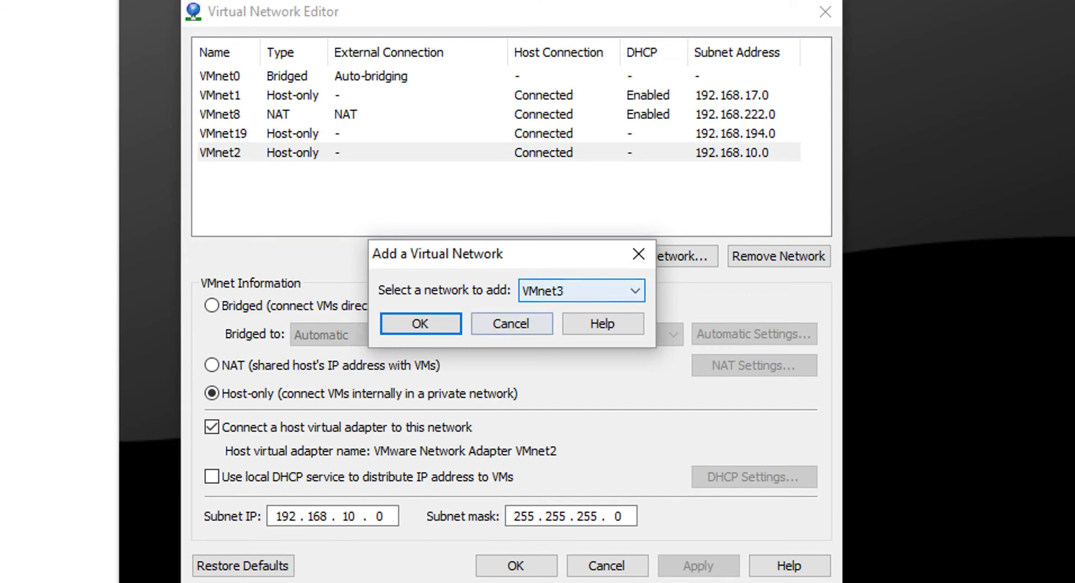
key(Return)
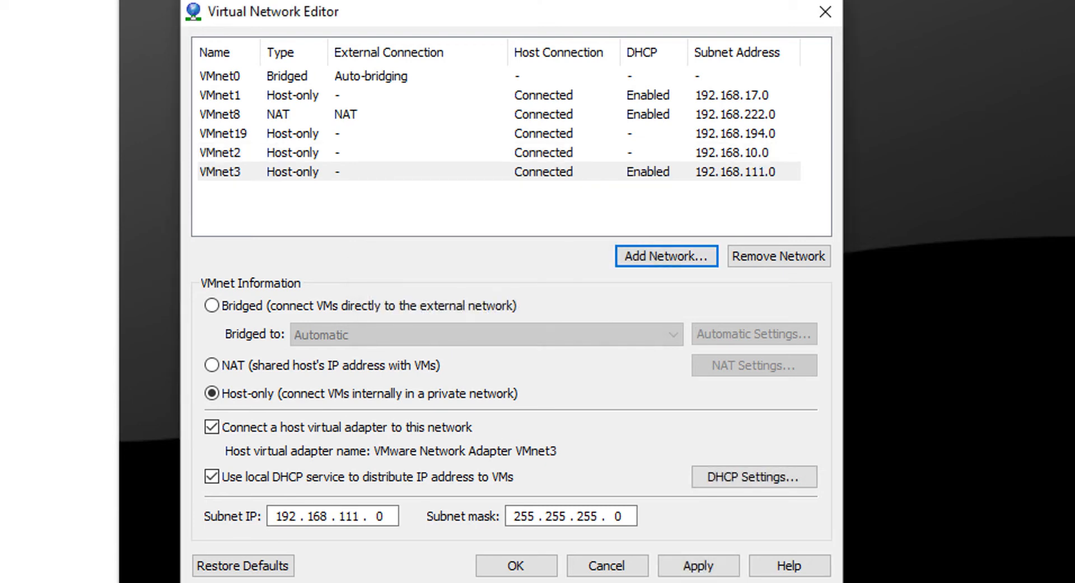
click(347, 515)
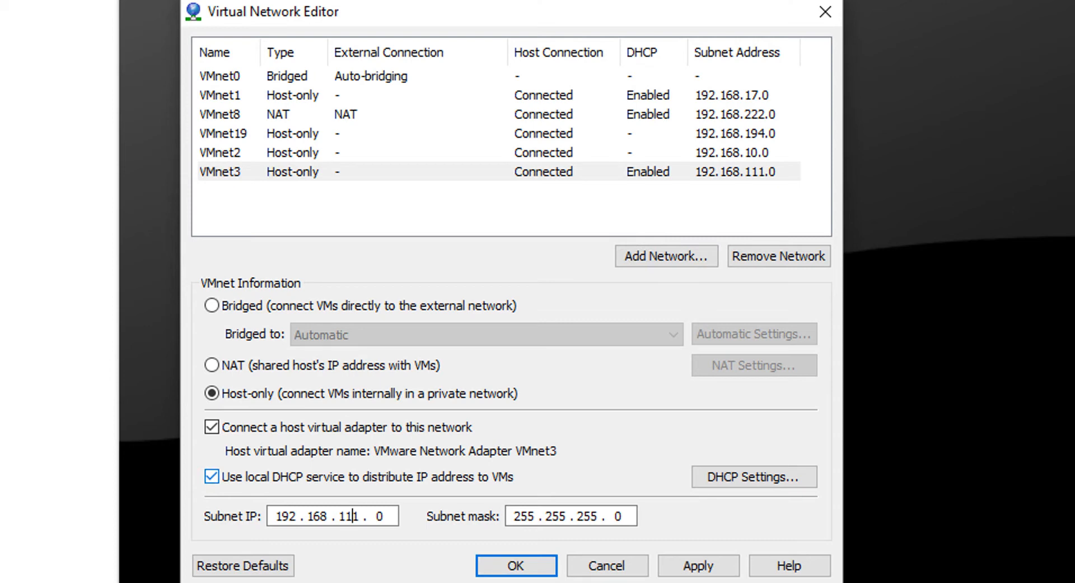
key(BackSpace)
key(BackSpace)
text(7)
click(212, 476)
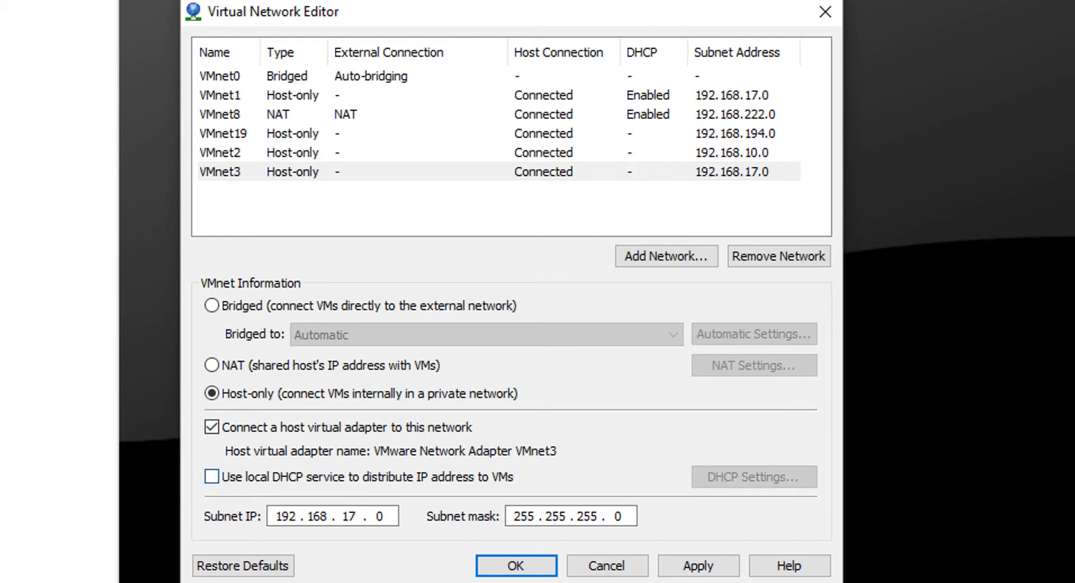
click(699, 565)
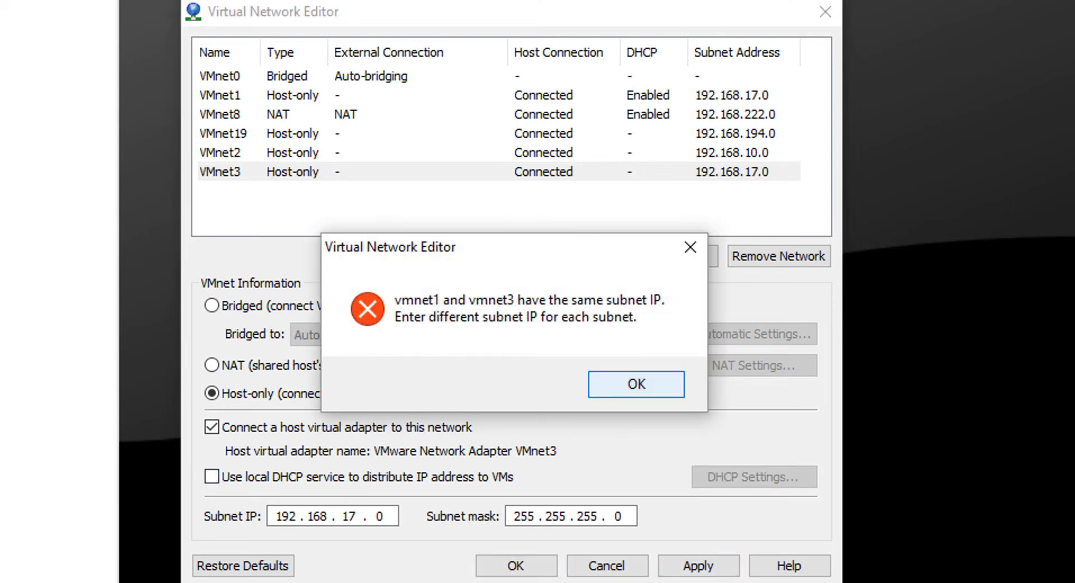
click(636, 384)
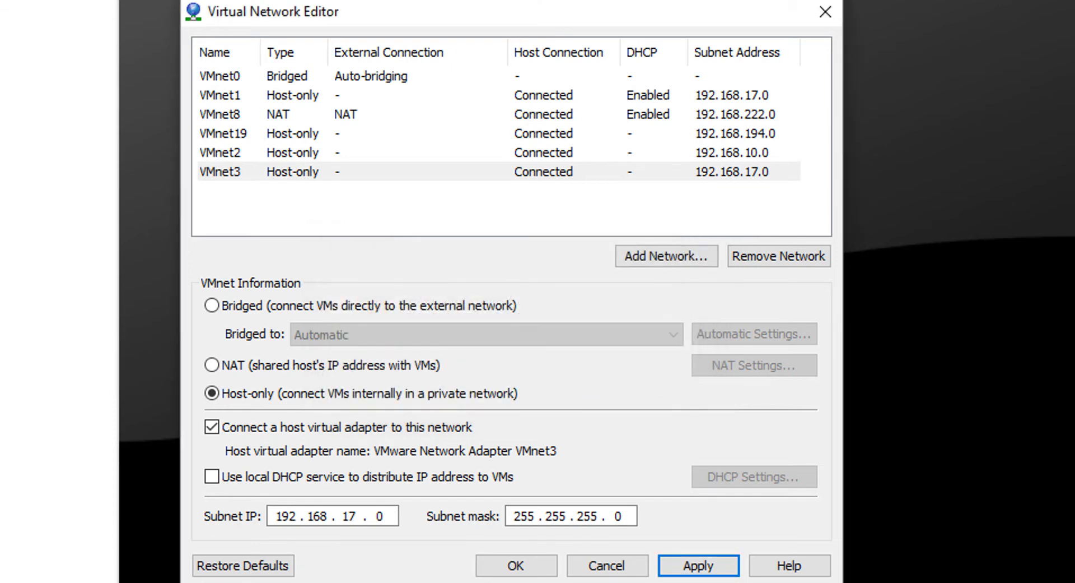
Set VMnet3's subnet IP to 192.168.20.0, apply it and save the virtual network configuration
click(348, 515)
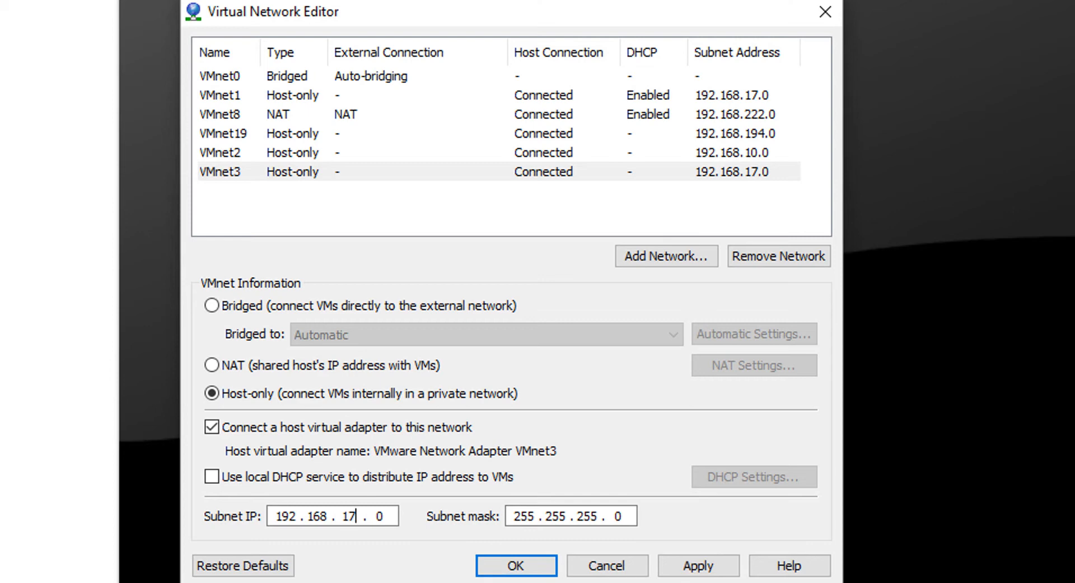
key(BackSpace)
key(BackSpace)
text(20)
click(698, 565)
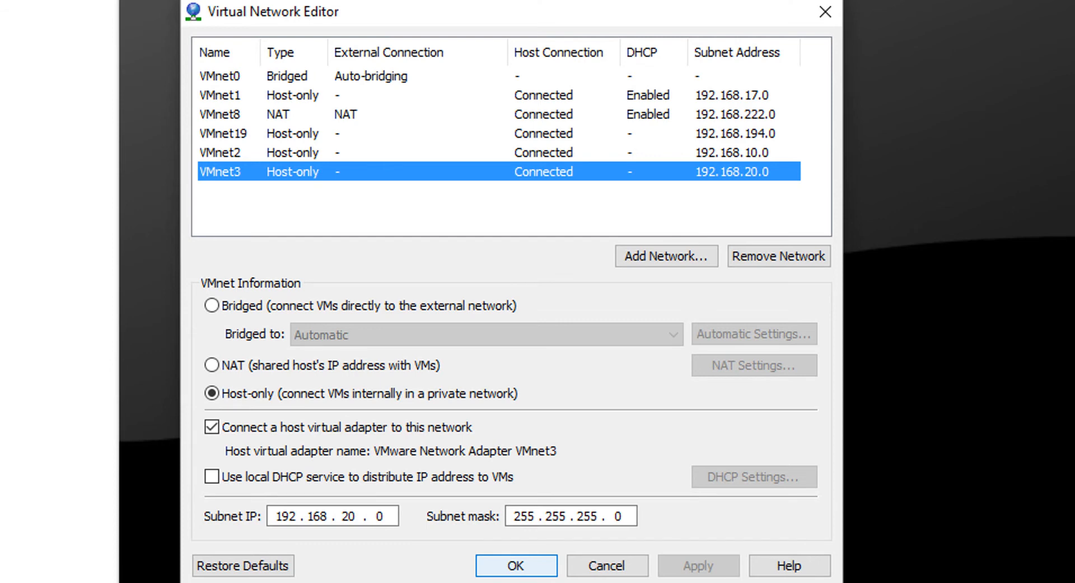
click(517, 566)
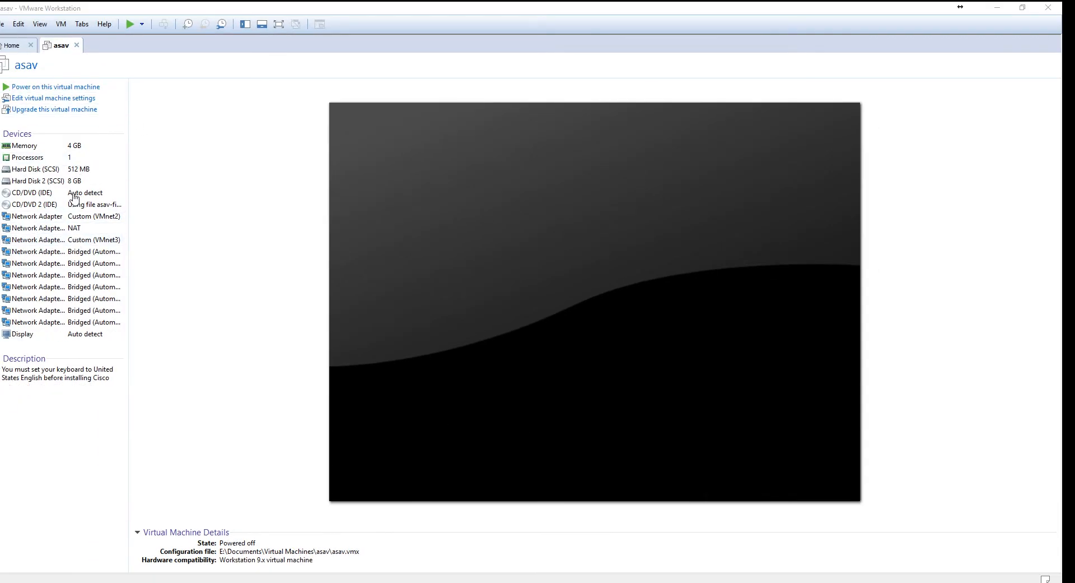
Enable connecting at power on for Network Adapter 4 in the asav virtual machine settings and save them
click(43, 98)
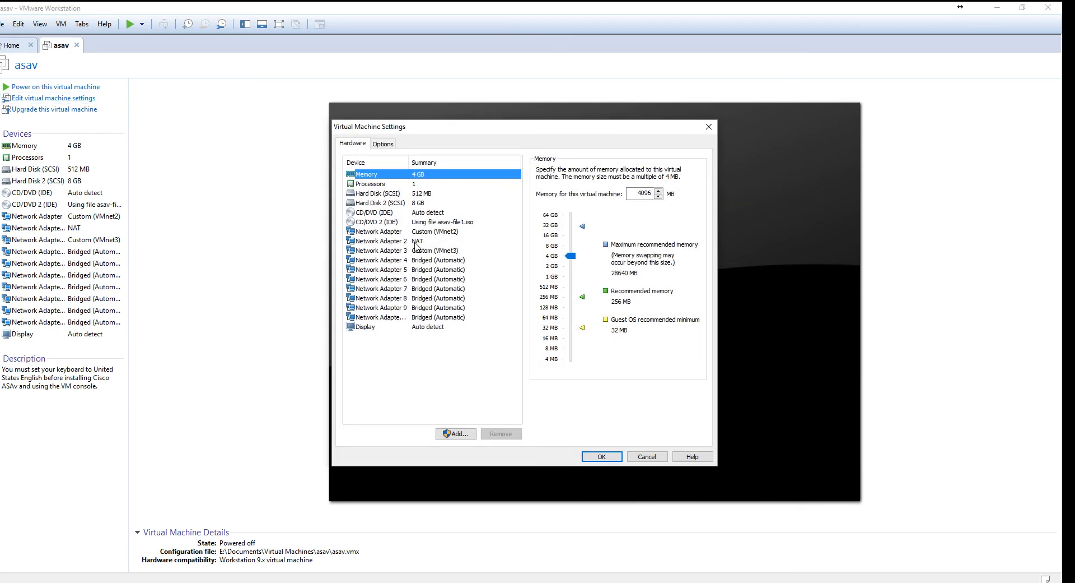
click(418, 250)
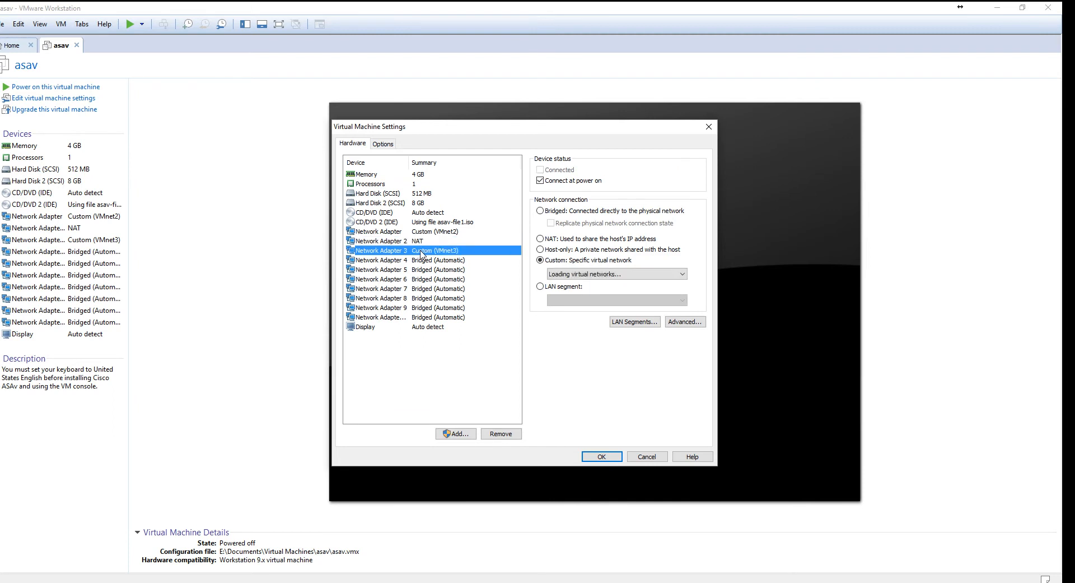
click(442, 232)
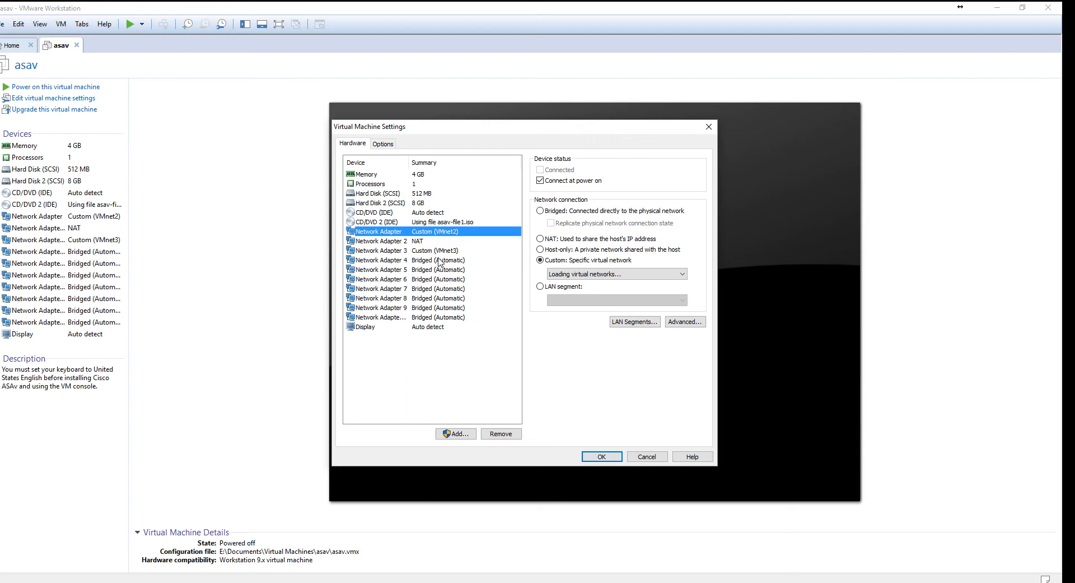
click(440, 261)
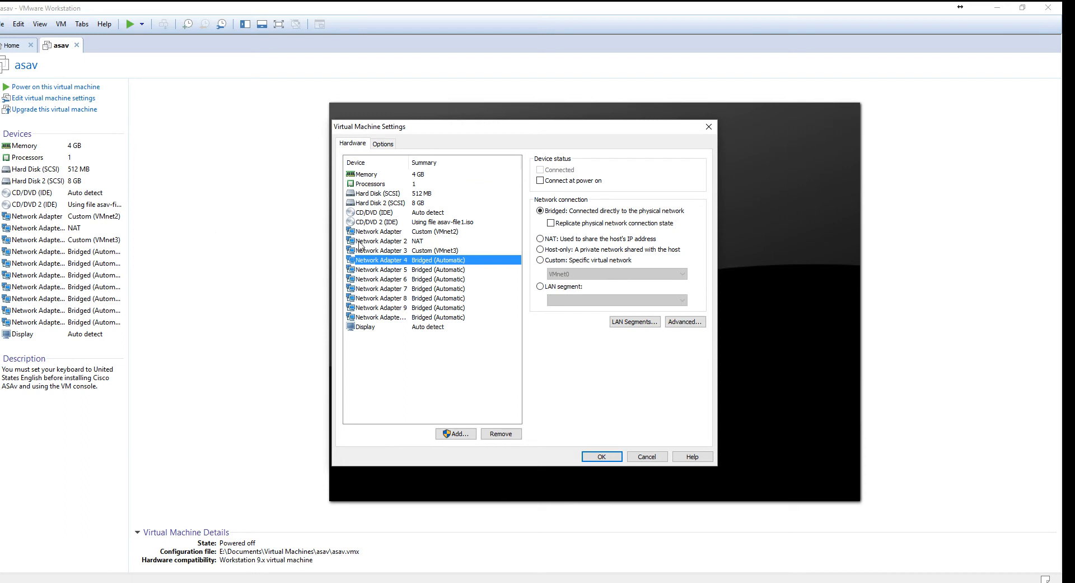
click(540, 181)
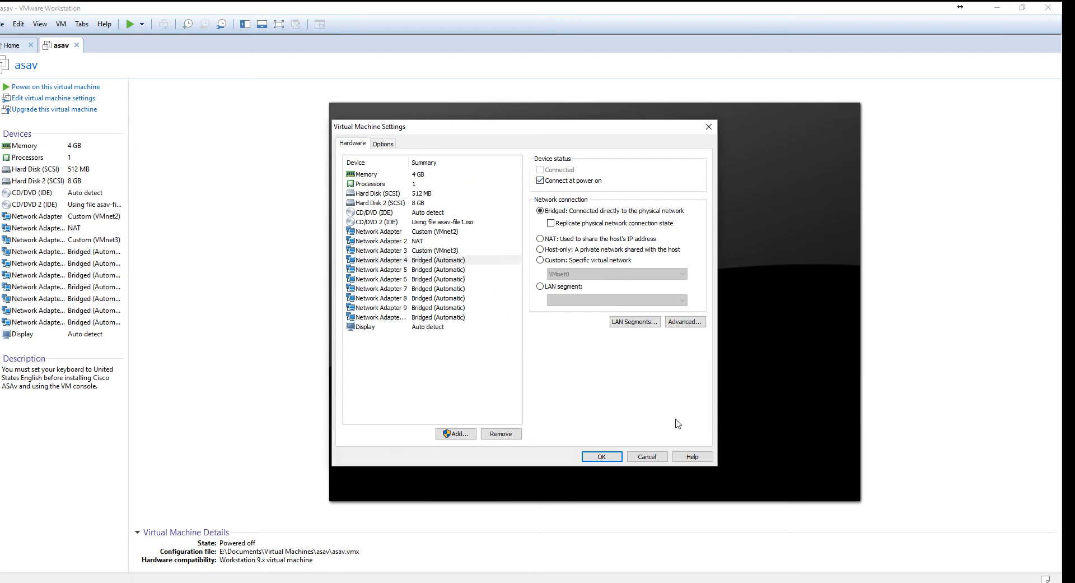
click(607, 456)
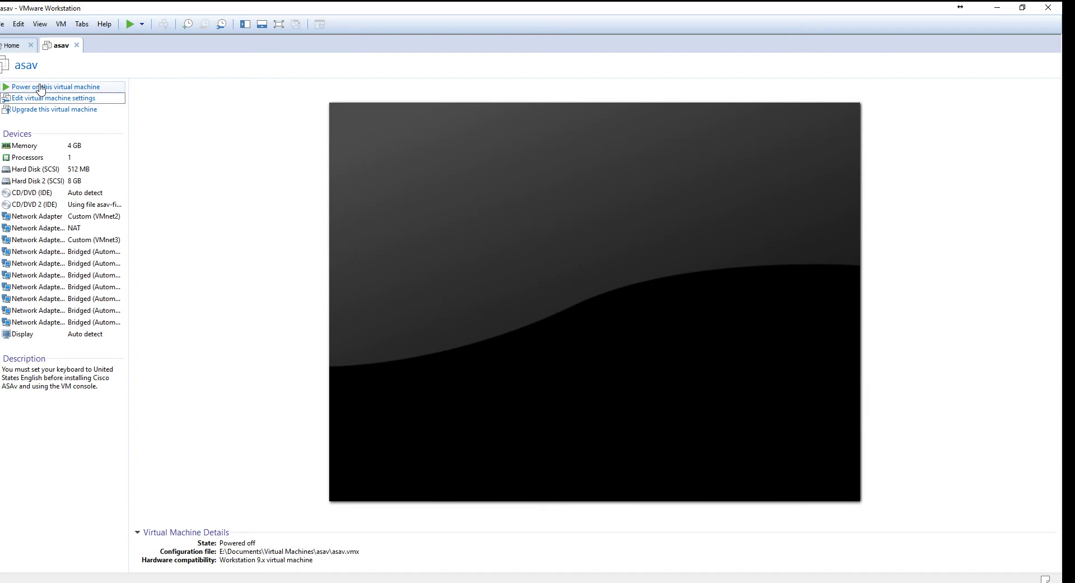
Power on the asav virtual machine and review the ASAv home lab diagram PDF while it boots
click(39, 87)
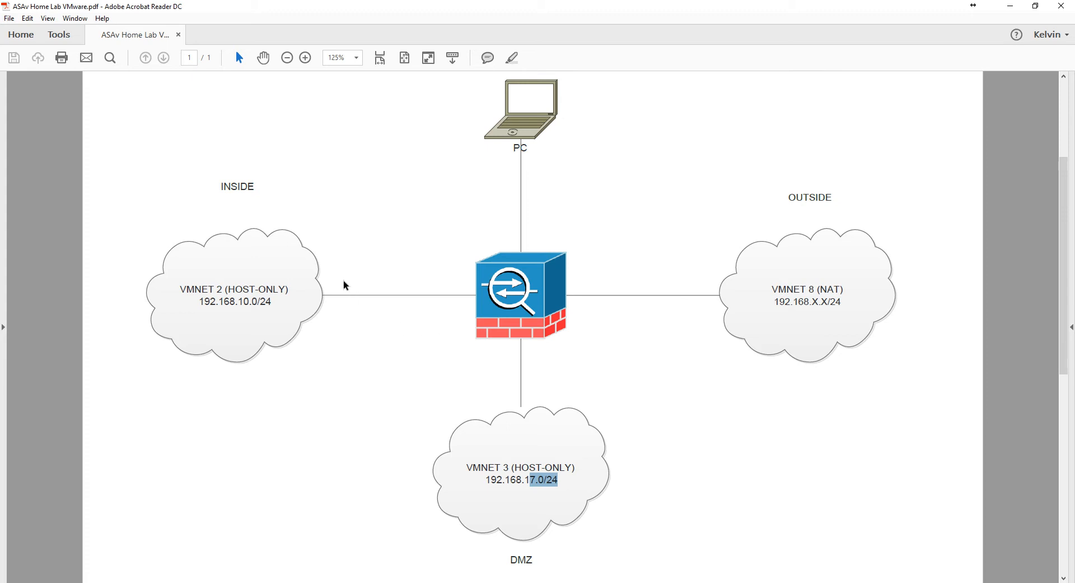
click(421, 307)
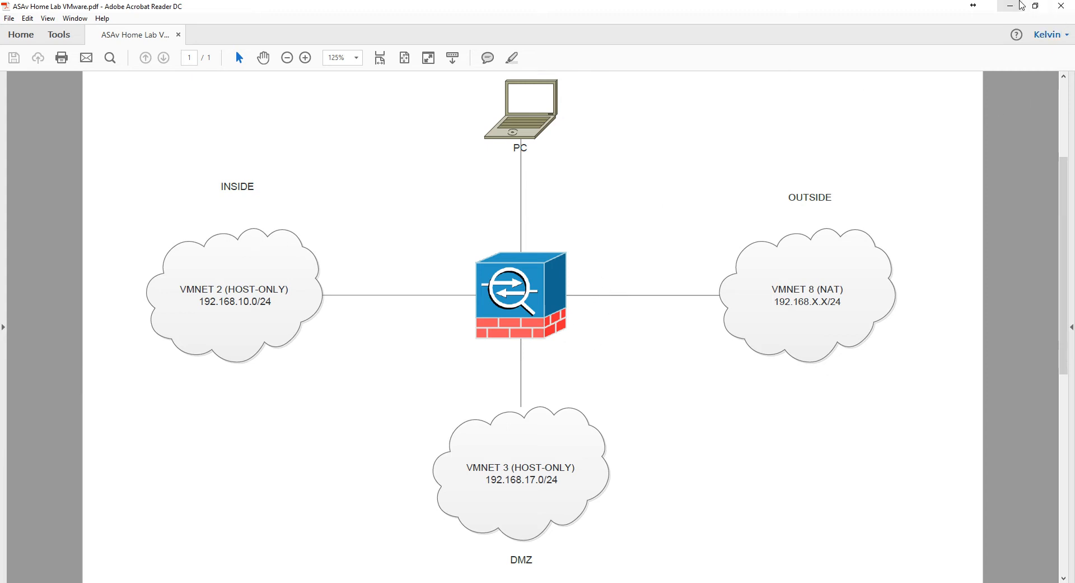
click(1012, 6)
Enter privileged mode on the ciscoasa console with the en command and the enable password
click(363, 410)
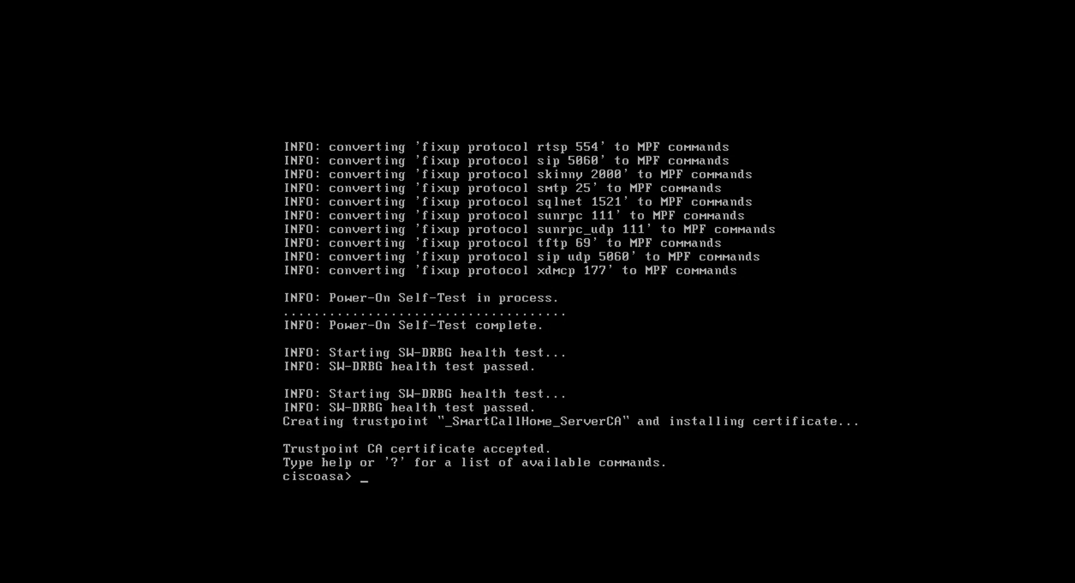
text(en)
key(Return)
key(Return)
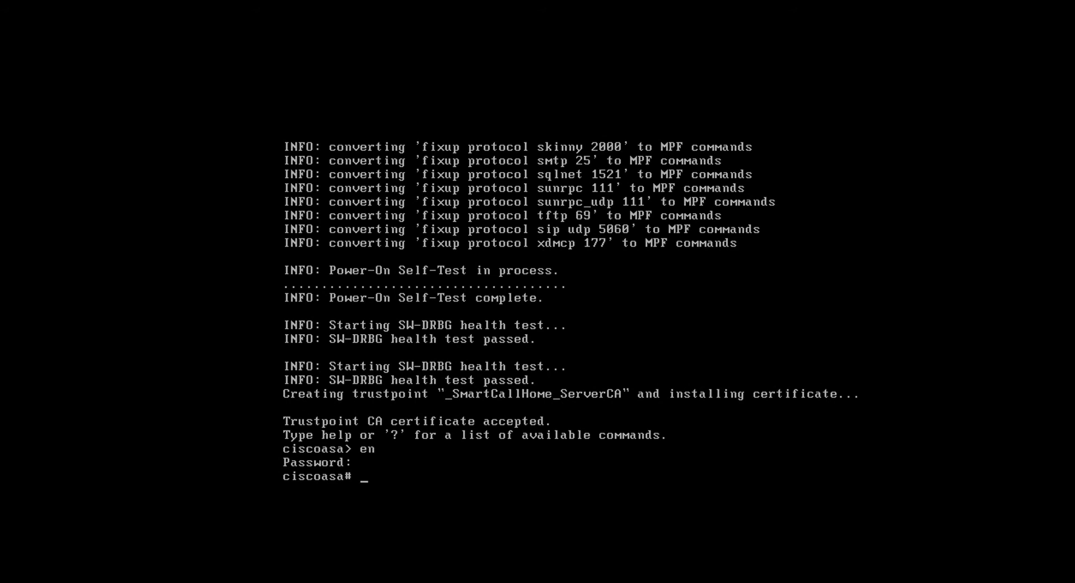
List the options available for the show interface command on the ciscoasa console
text(show int)
key(Tab)
text(?)
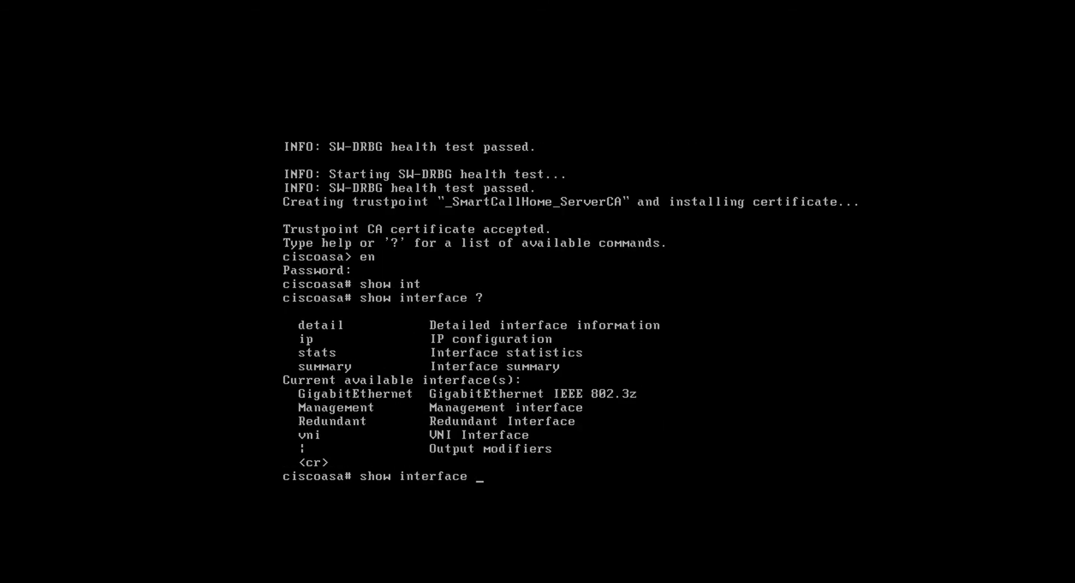
text(de)
key(Tab)
key(BackSpace)
key(BackSpace)
key(BackSpace)
key(BackSpace)
key(BackSpace)
key(BackSpace)
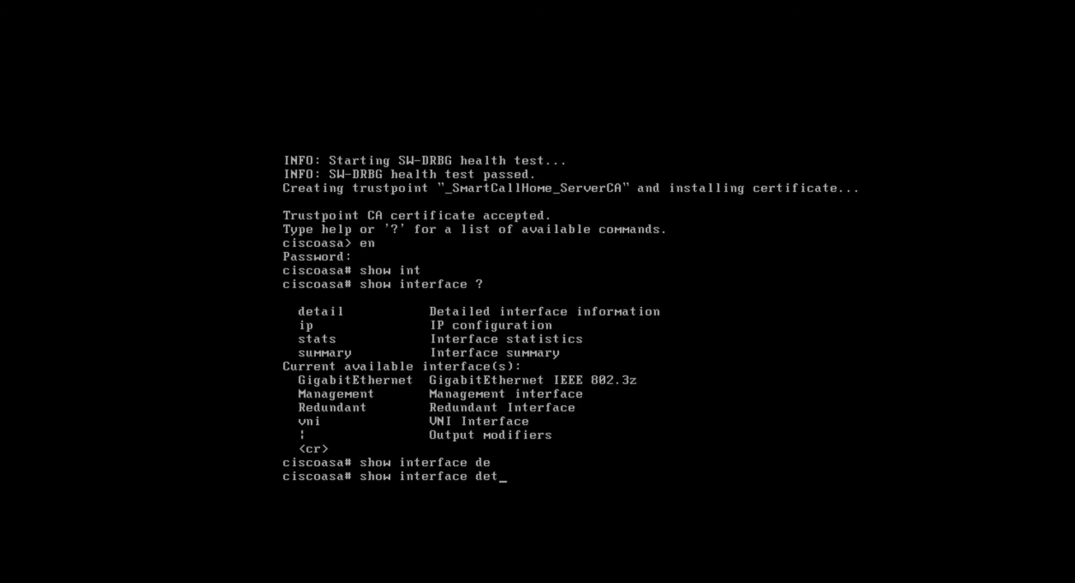
key(BackSpace)
key(BackSpace)
key(BackSpace)
key(BackSpace)
key(BackSpace)
key(BackSpace)
key(BackSpace)
key(BackSpace)
key(BackSpace)
key(BackSpace)
key(BackSpace)
key(BackSpace)
key(BackSpace)
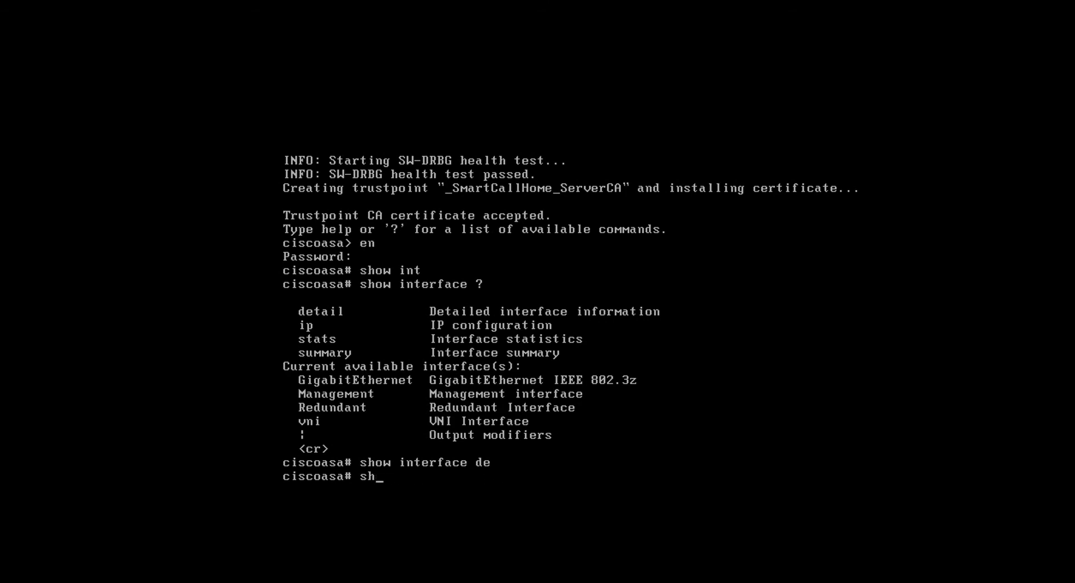
key(Tab)
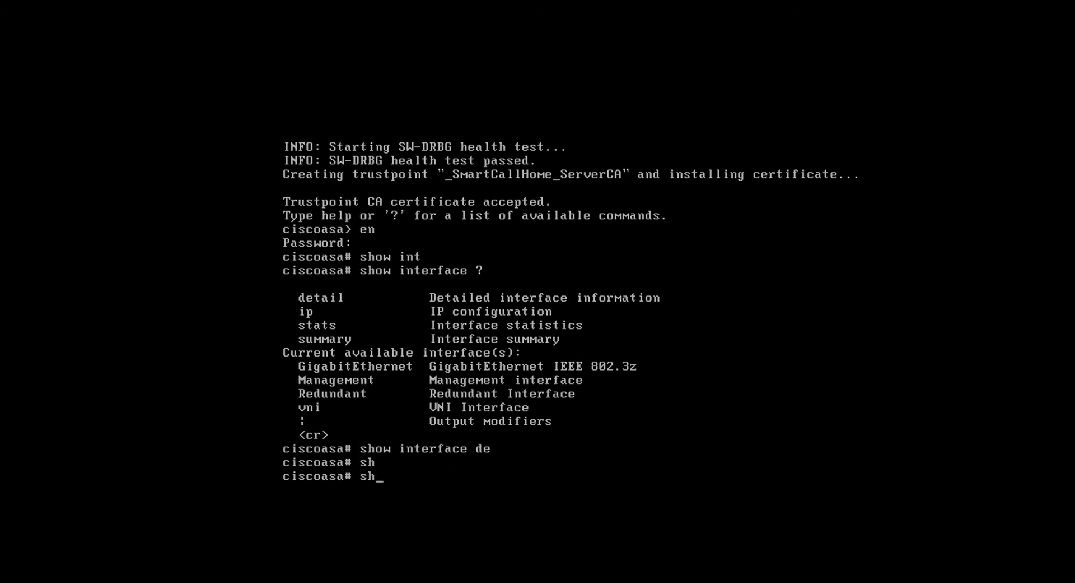
Display the interface statistics with sh int stats, page through the output and quit it
text(int stats)
key(Return)
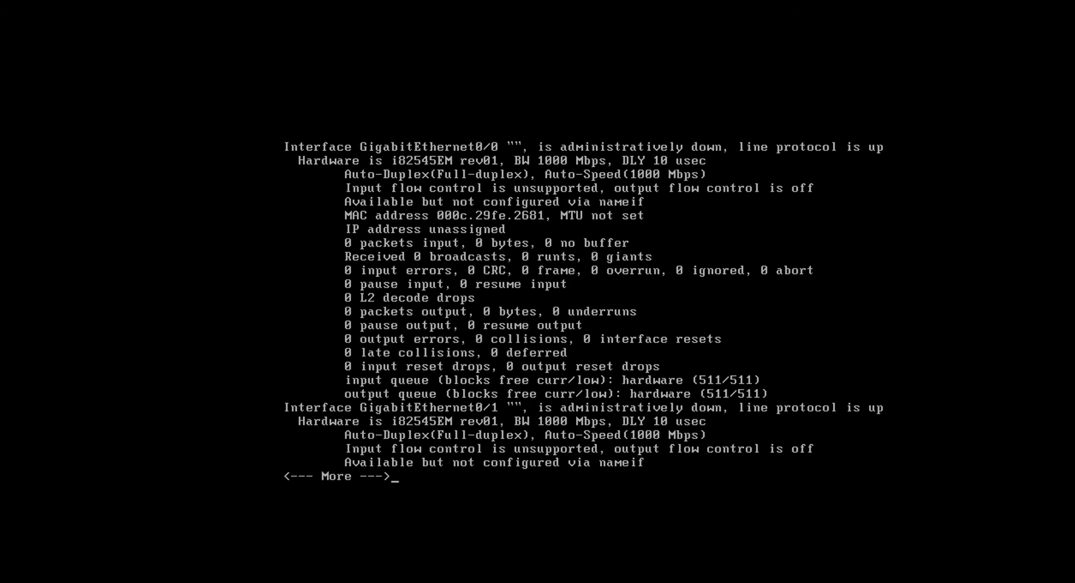
key(space)
text(q)
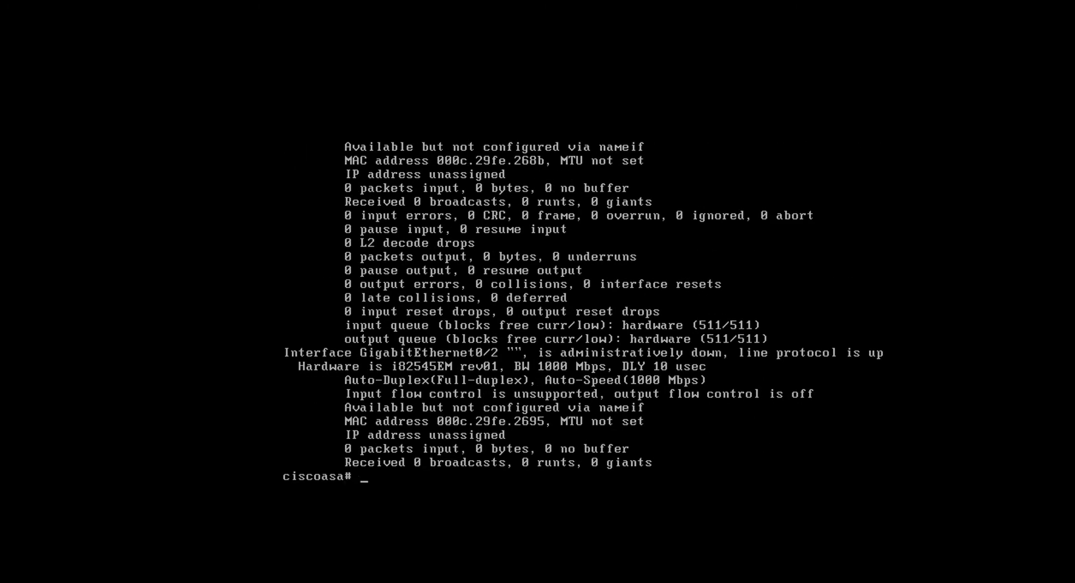
text(show run)
Display the running configuration with show run and page through its interface sections and remaining settings, then quit the output
key(Return)
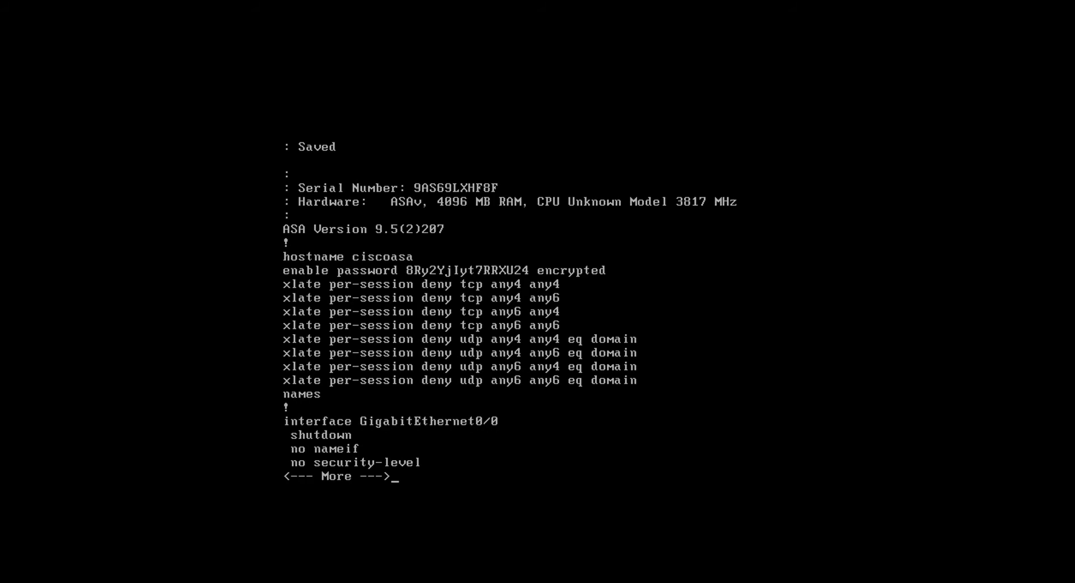
key(space)
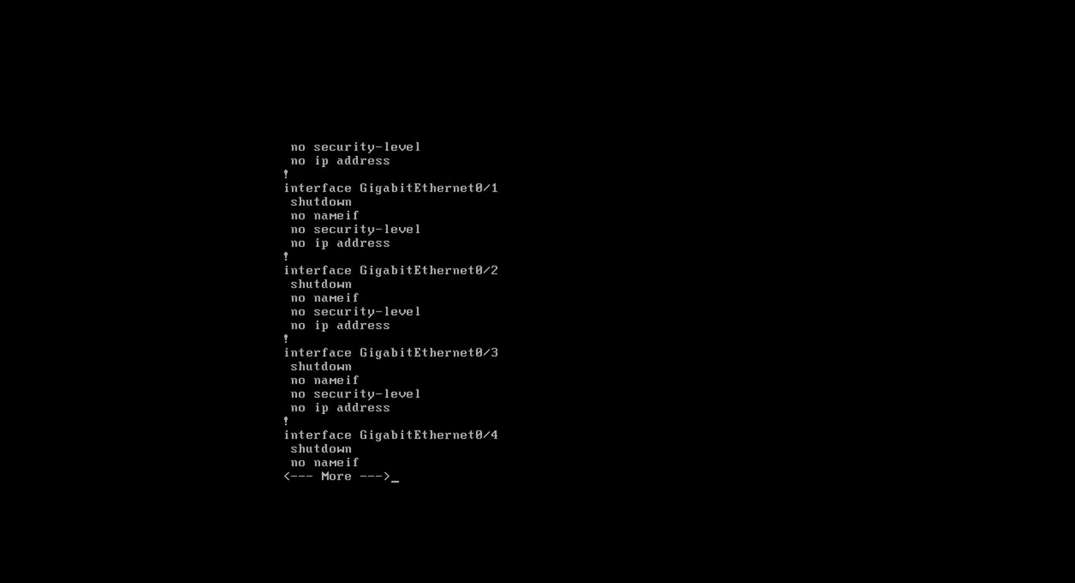
key(shift+Page_Up)
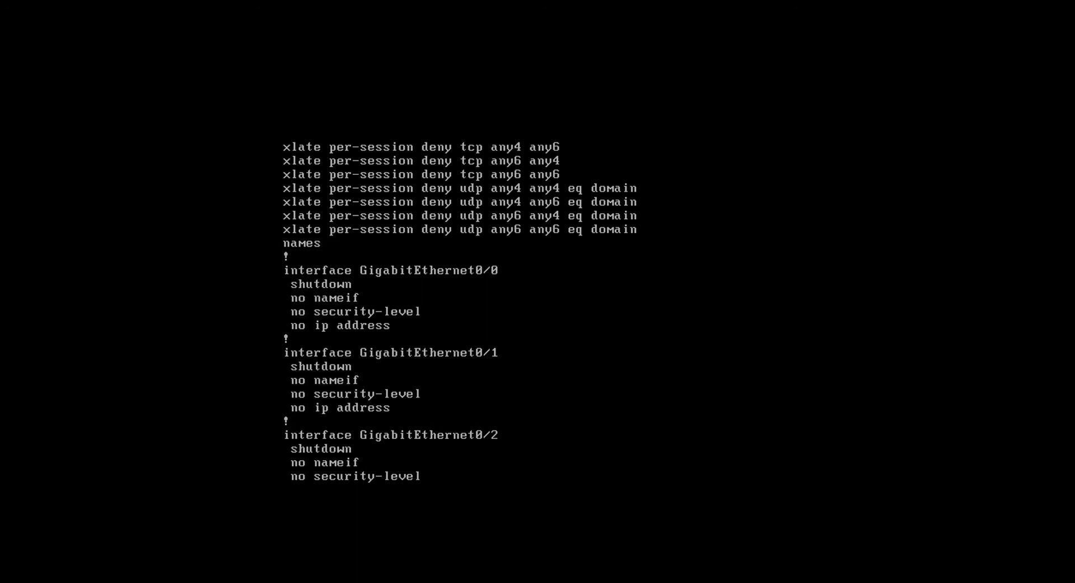
key(space)
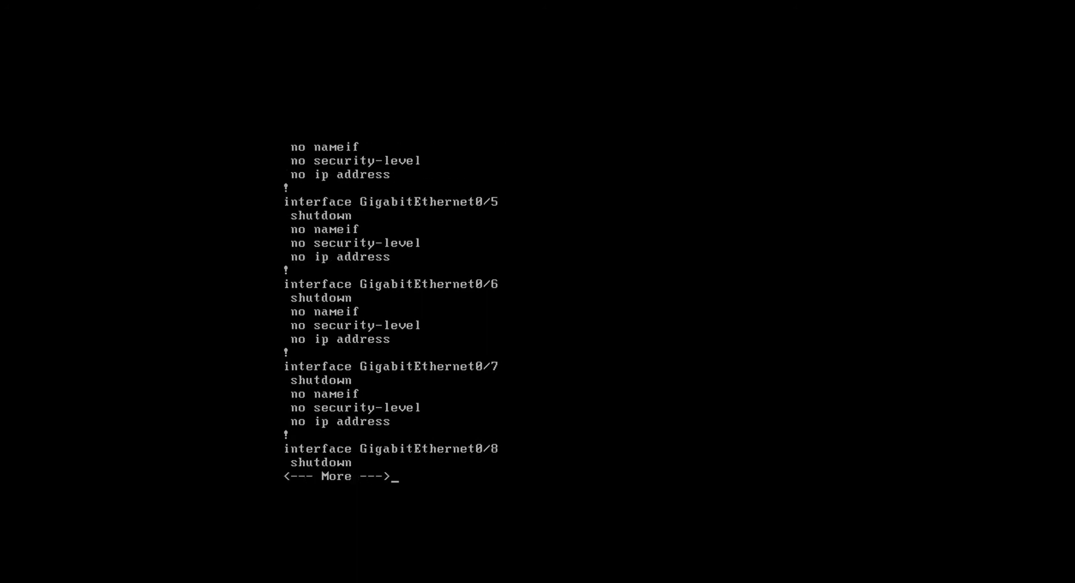
key(space)
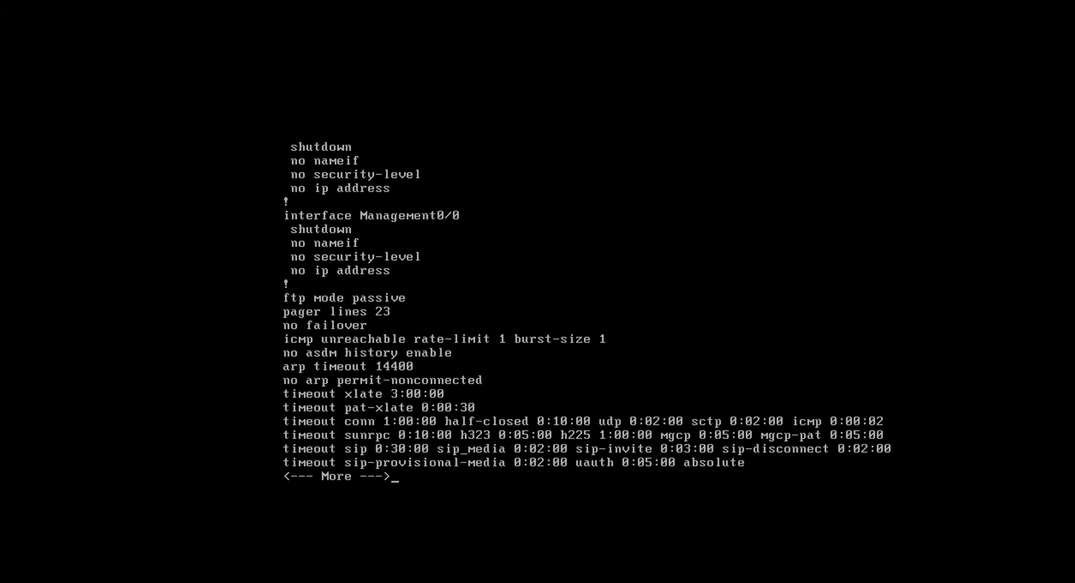
key(q)
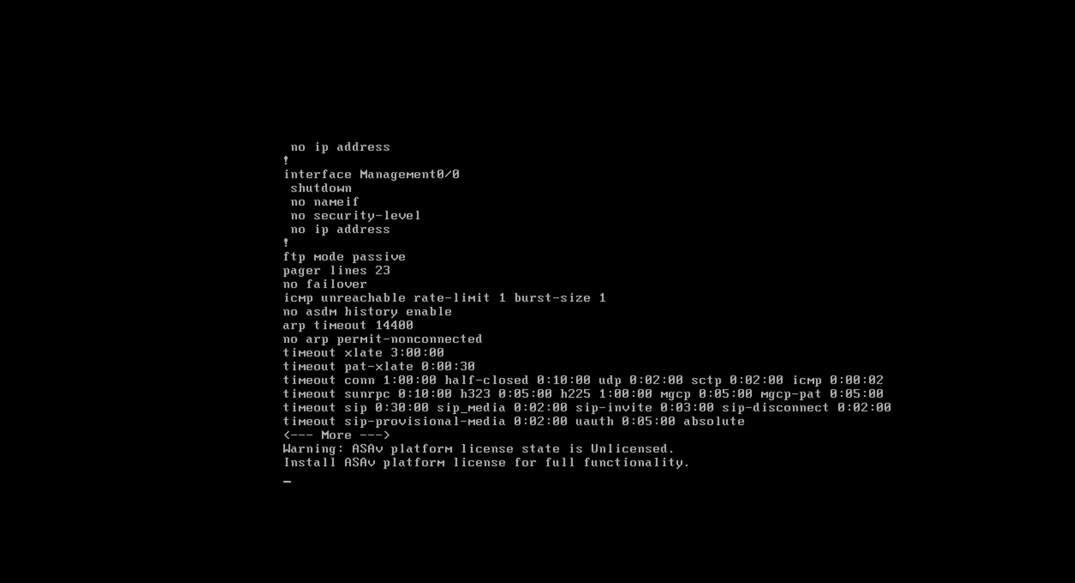
key(space)
key(space)
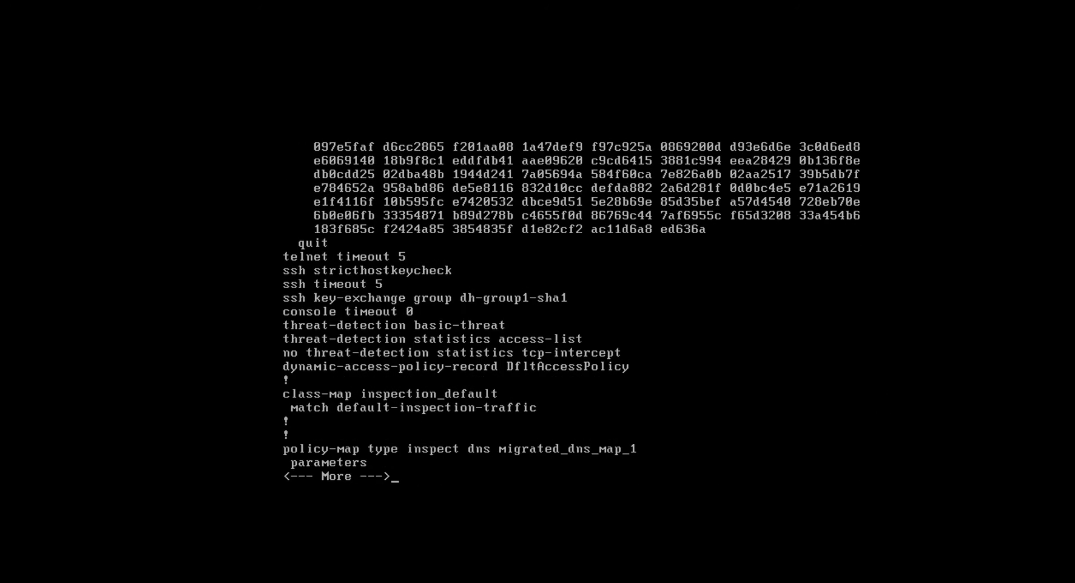
key(q)
Display detailed information for all interfaces with show int detail, checking first which further options the command accepts
key(Up)
key(Up)
key(Up)
key(Up)
text(show int )
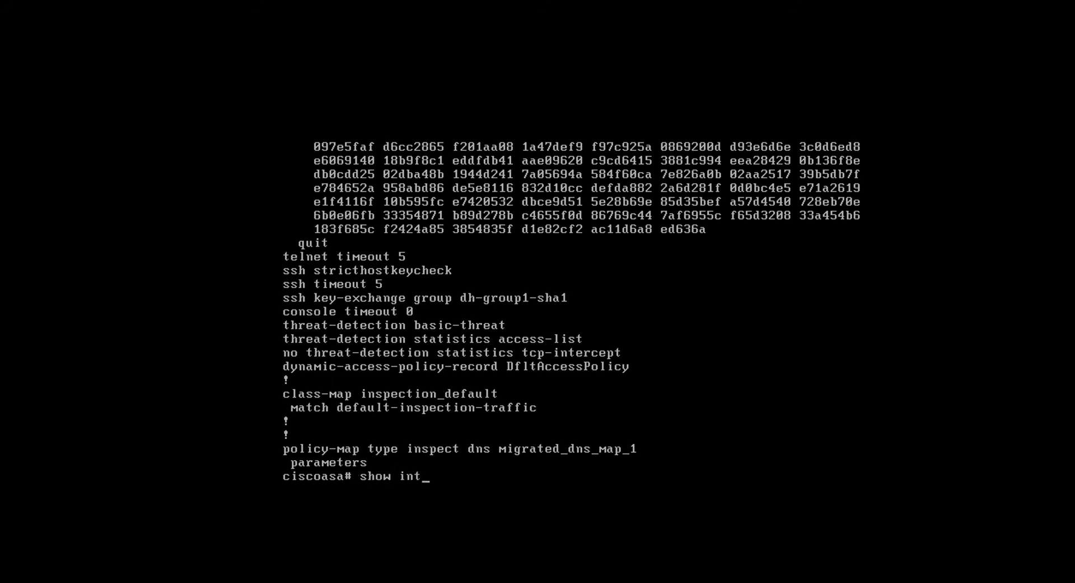
text(de)
key(Tab)
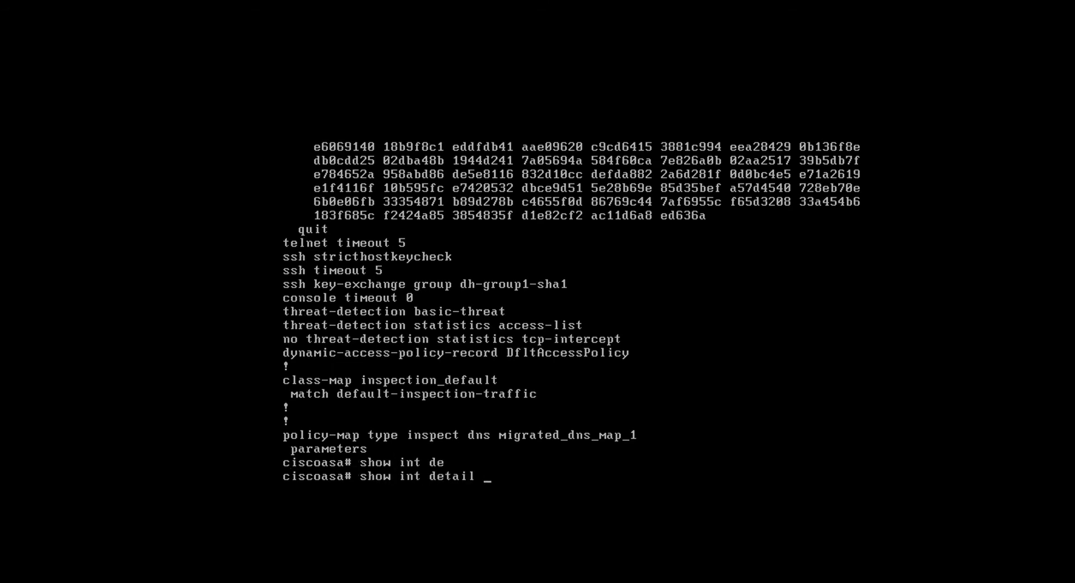
text(?)
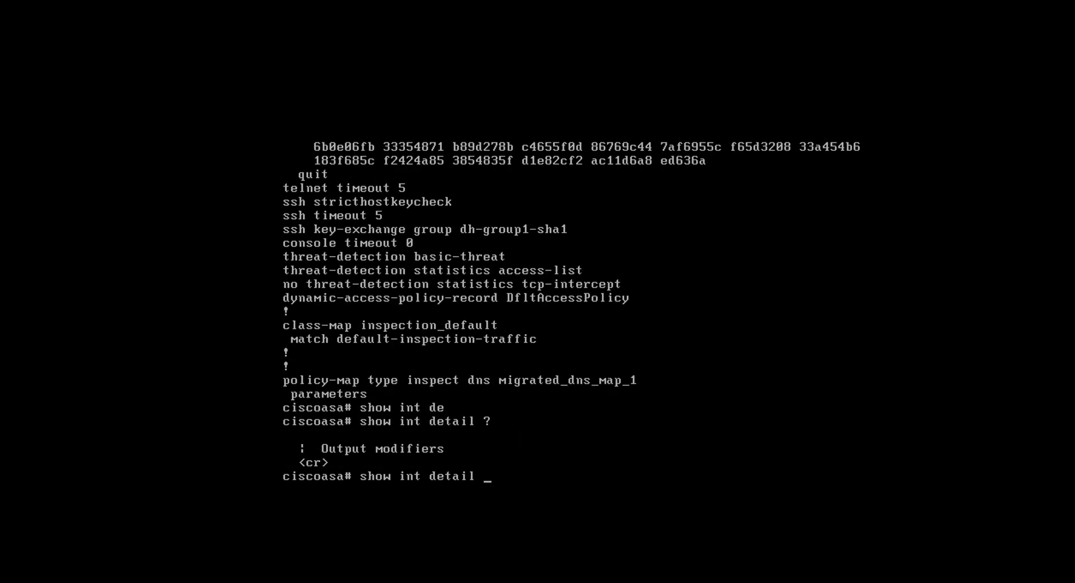
key(Return)
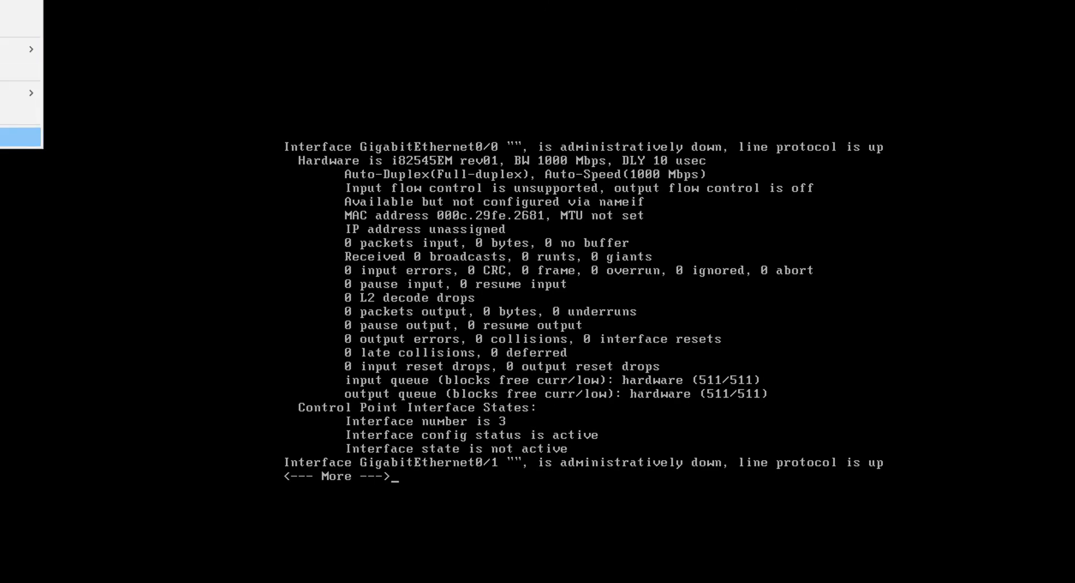
Look up the MAC address of the VMnet2 network adapter in the virtual machine settings and move the settings window clear of the console output
click(21, 138)
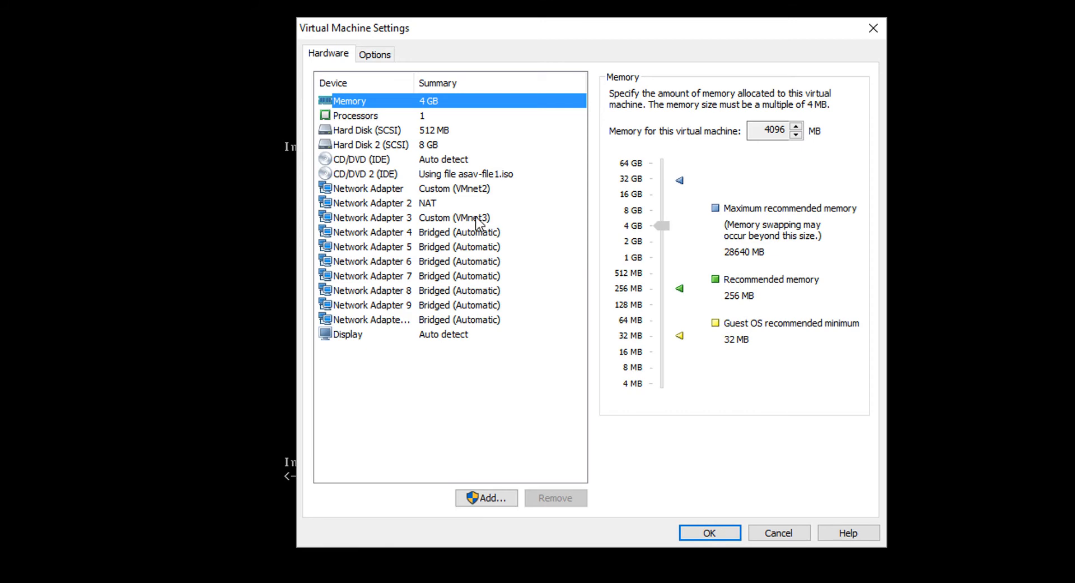
click(451, 190)
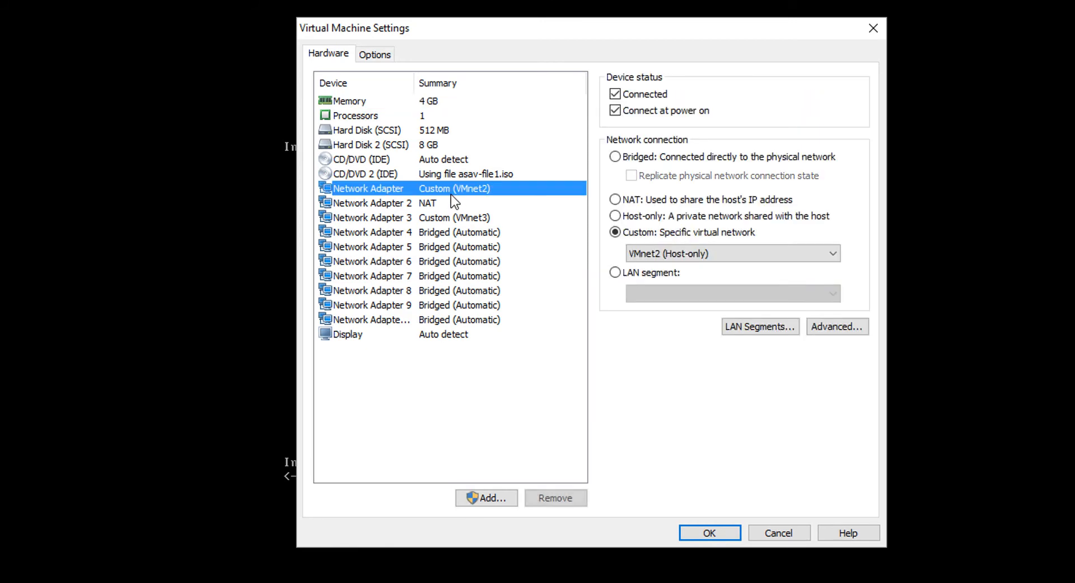
click(820, 325)
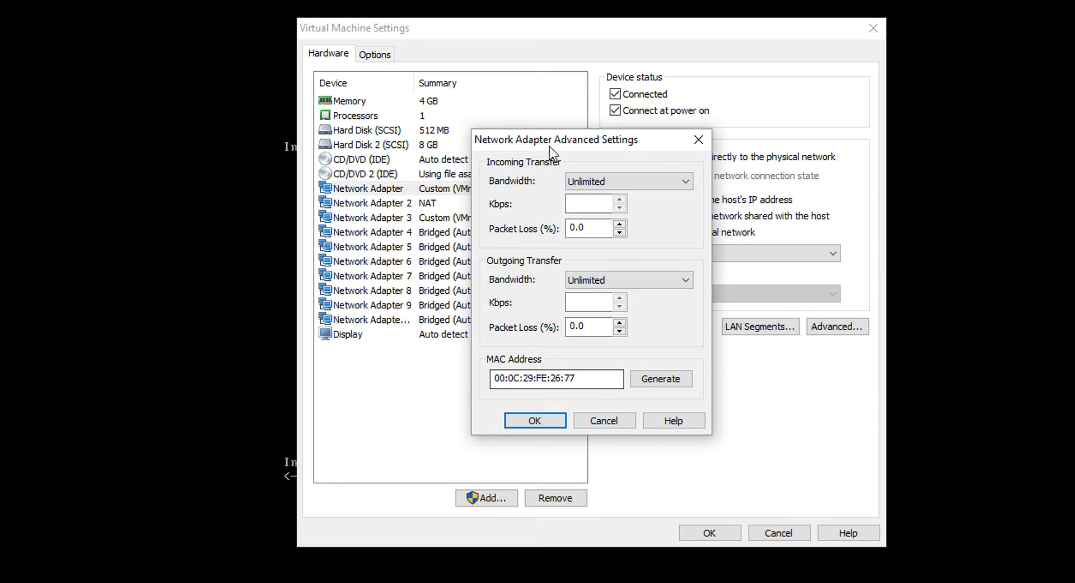
drag(550, 146, 592, 77)
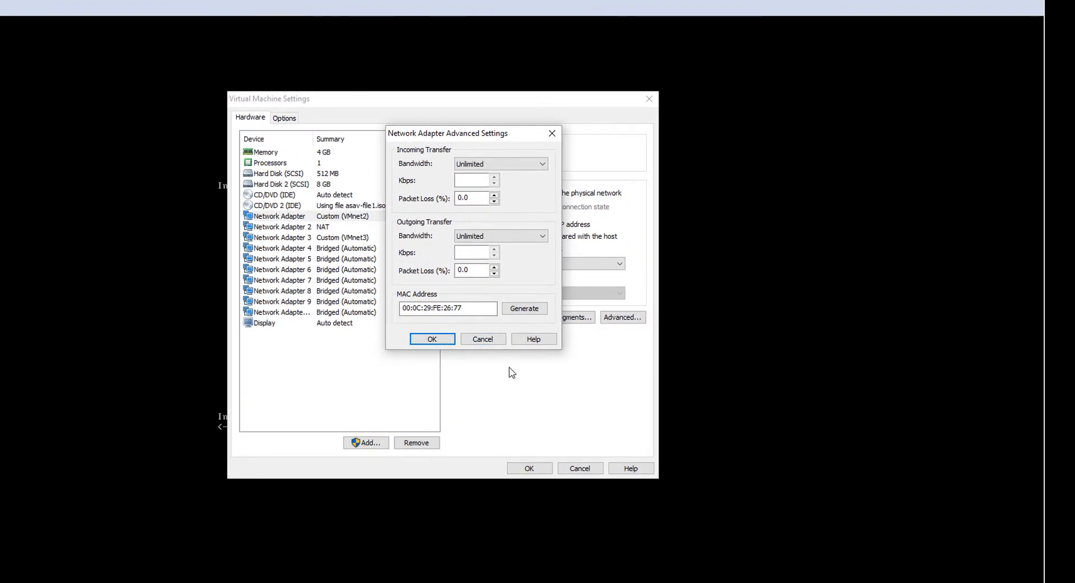
click(483, 339)
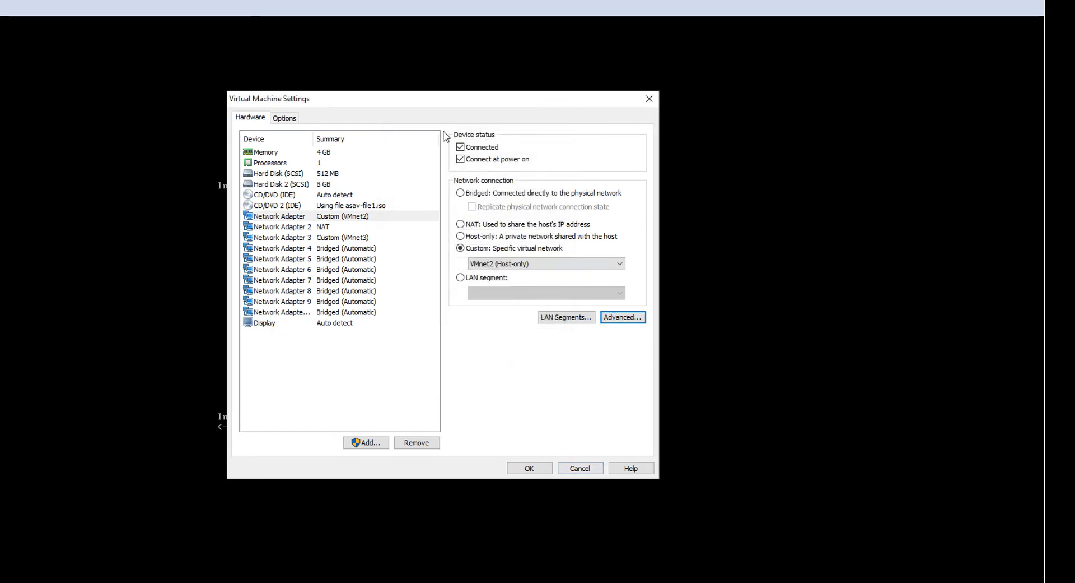
drag(454, 101, 817, 95)
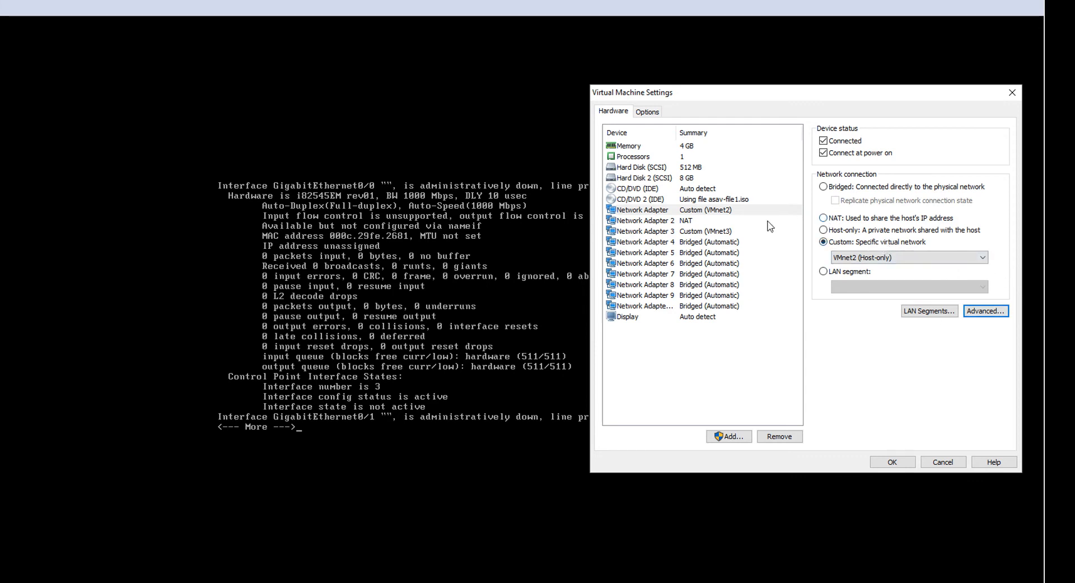
View the MAC address of Network Adapter 2 to compare it with the GigabitEthernet0/0 details on the console
click(678, 220)
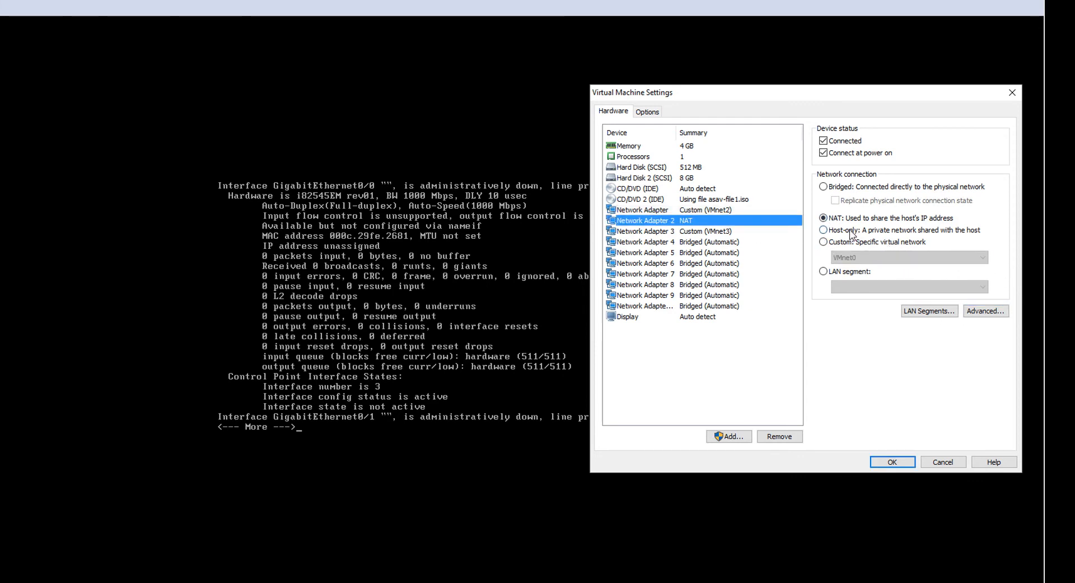
click(980, 312)
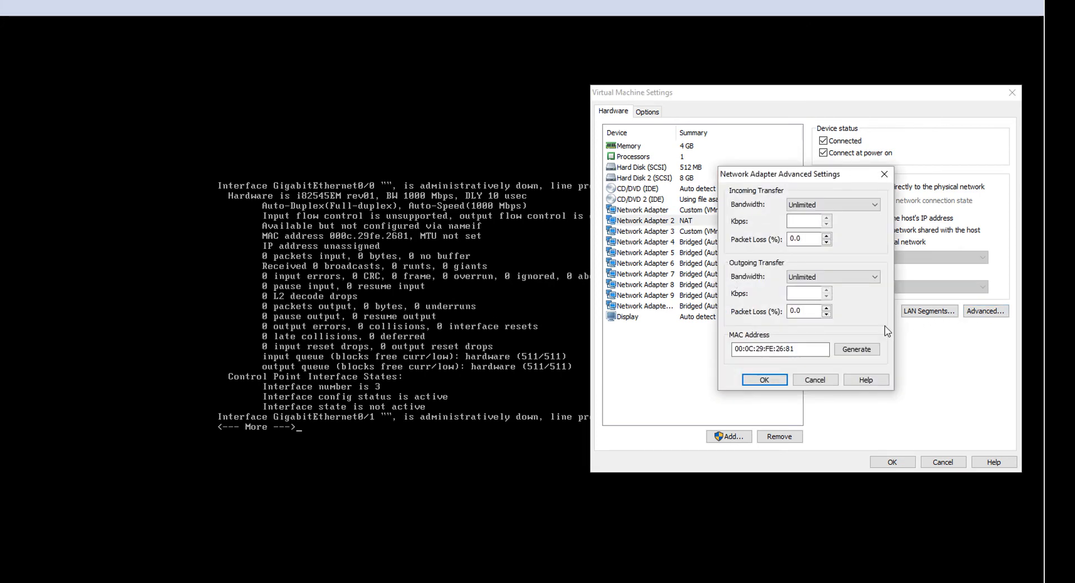
drag(777, 349, 794, 349)
click(765, 380)
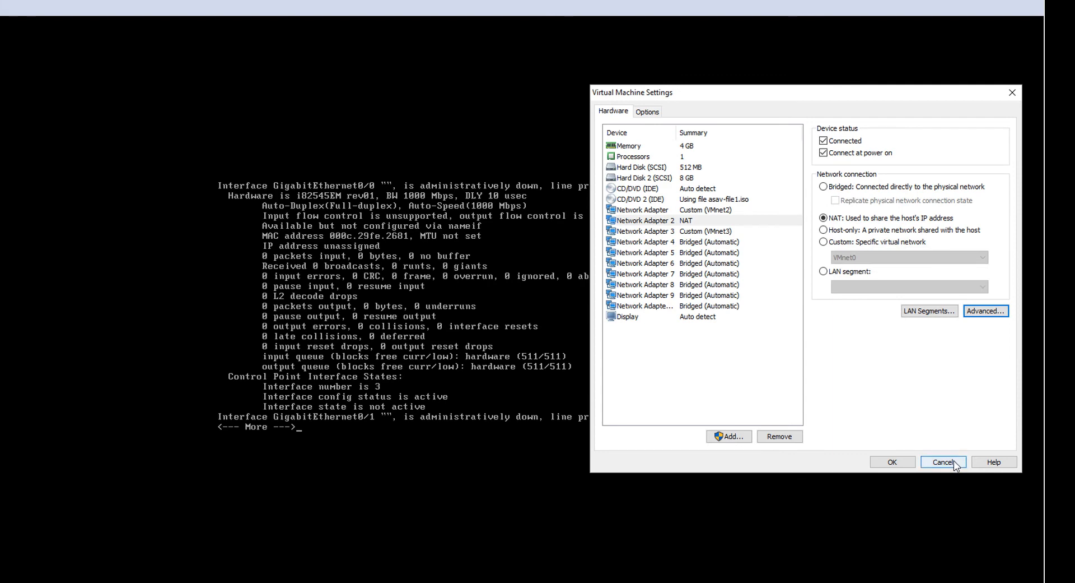
Recheck the MAC address of the first network adapter, which uses VMnet2, in its advanced settings
click(707, 233)
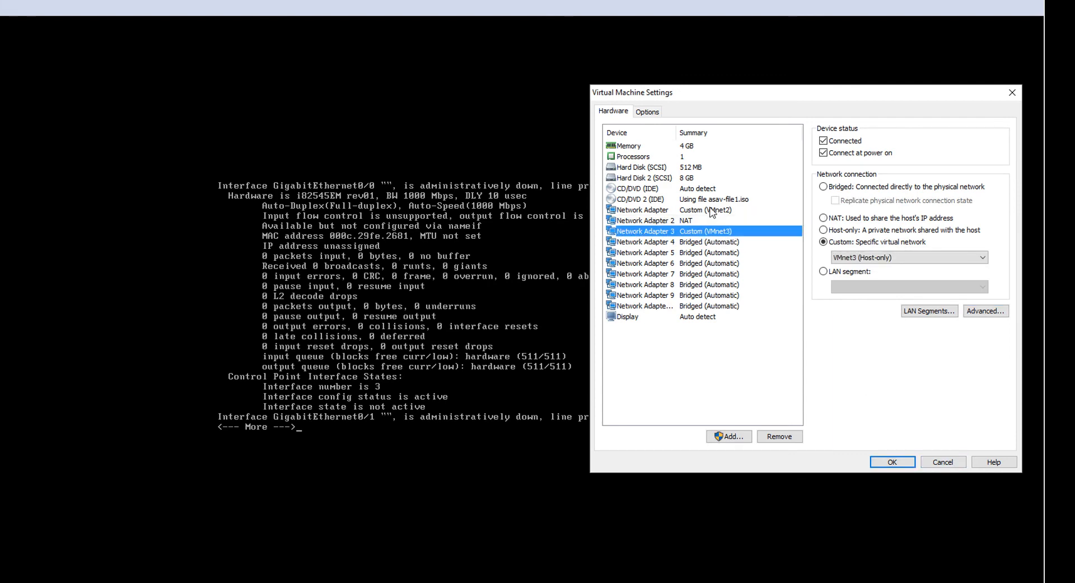
click(713, 211)
click(966, 307)
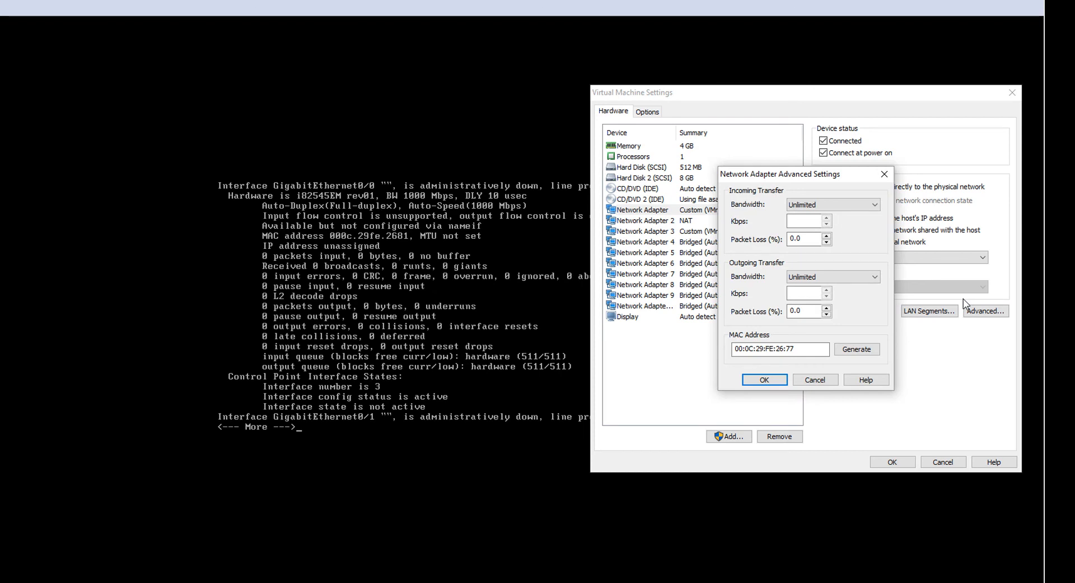
click(815, 380)
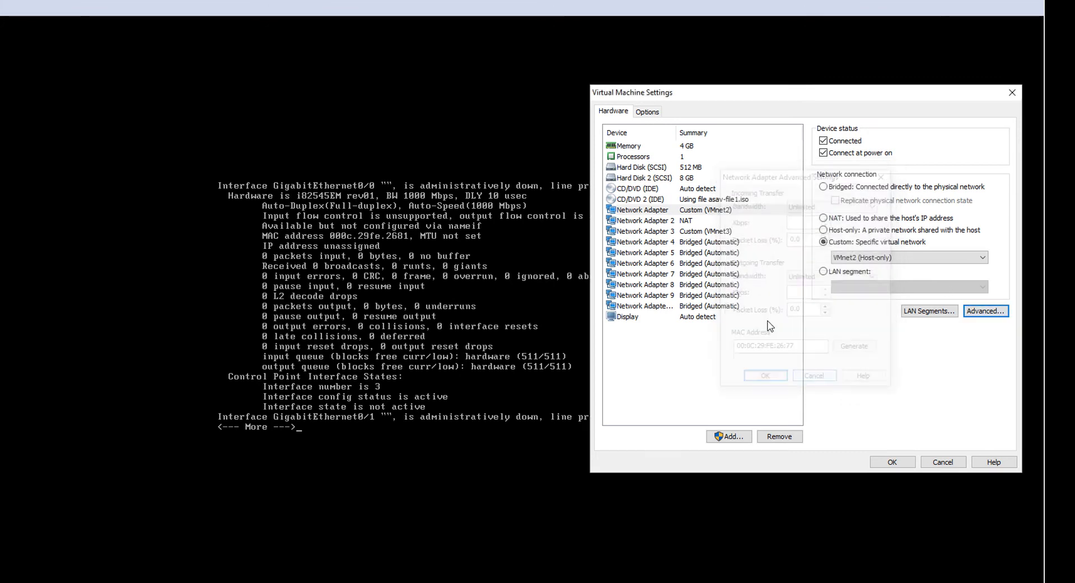
View the MAC address of Network Adapter 3 and close the virtual machine settings without changes
click(714, 233)
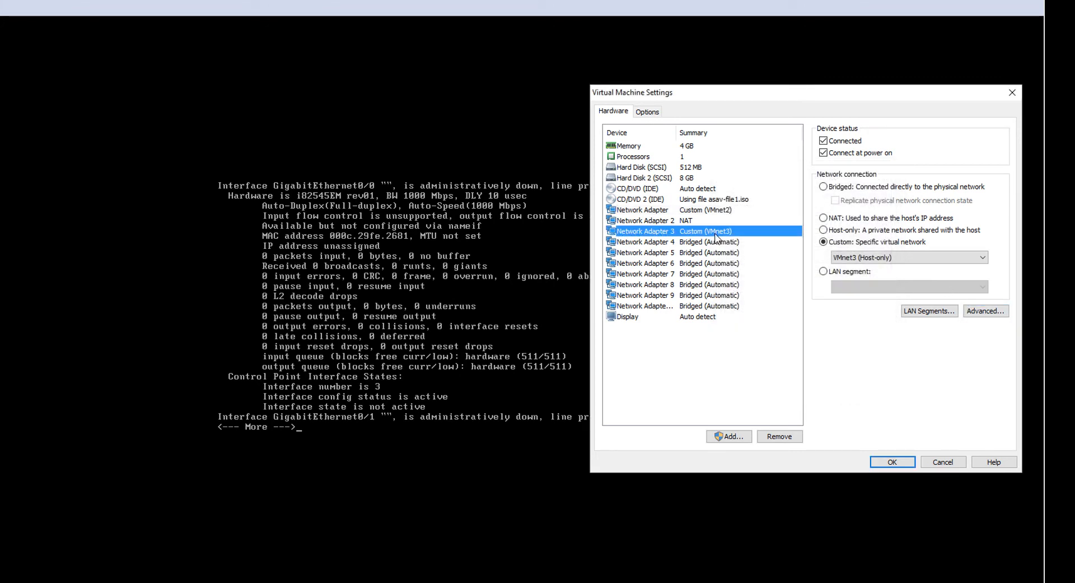
click(980, 310)
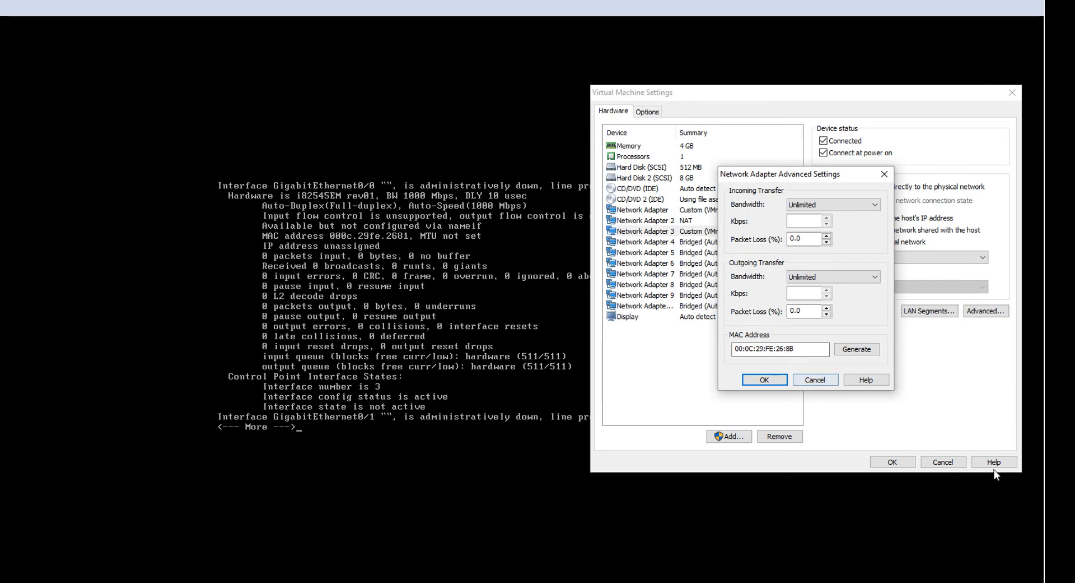
click(833, 380)
click(937, 460)
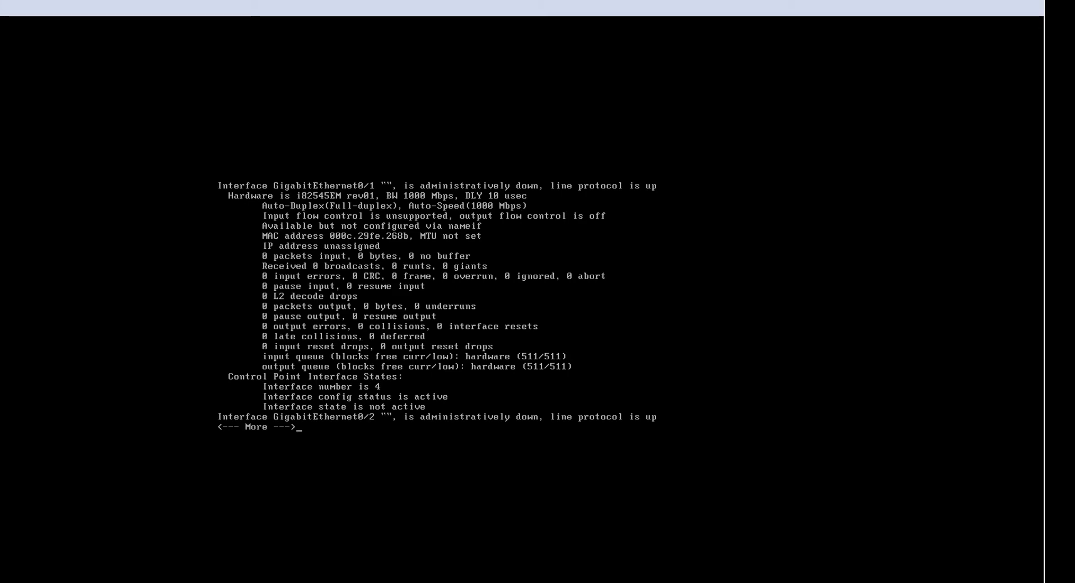
Page through the remaining show int detail output to the end of the Management0/0 section
key(space)
key(space)
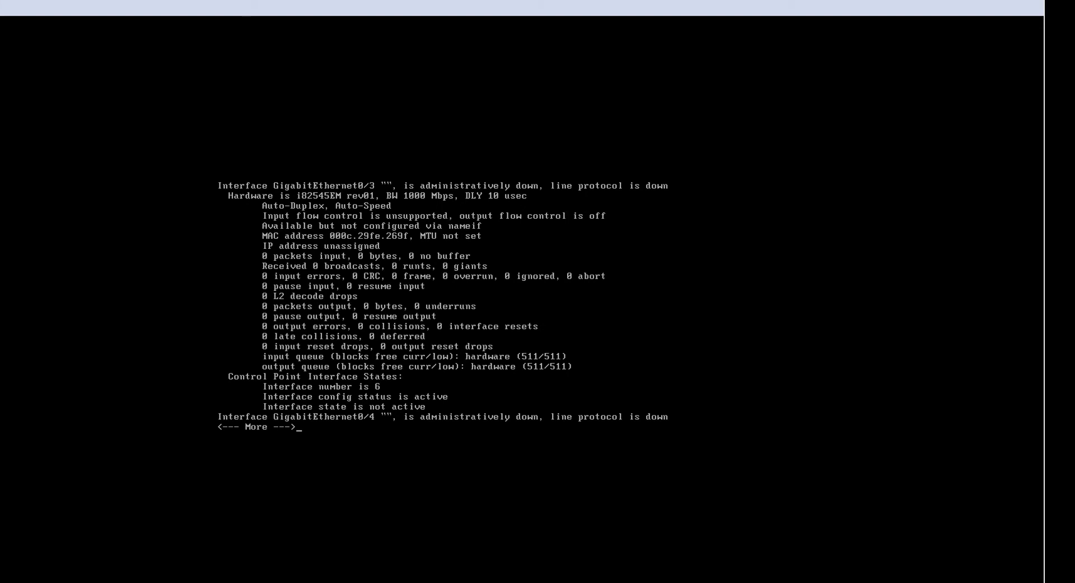
key(space)
key(space)
key(space)
key(space)
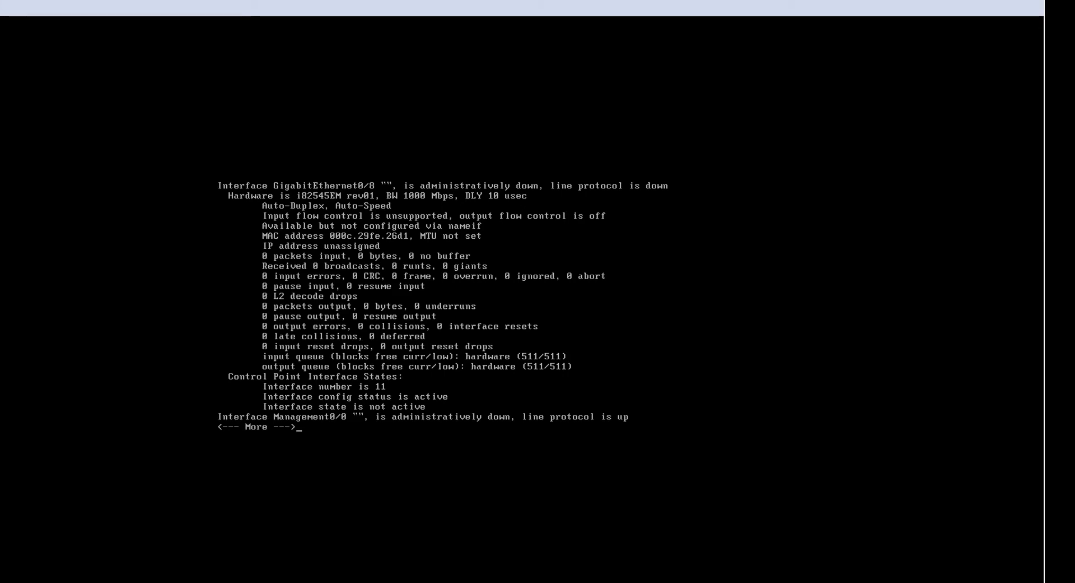
key(space)
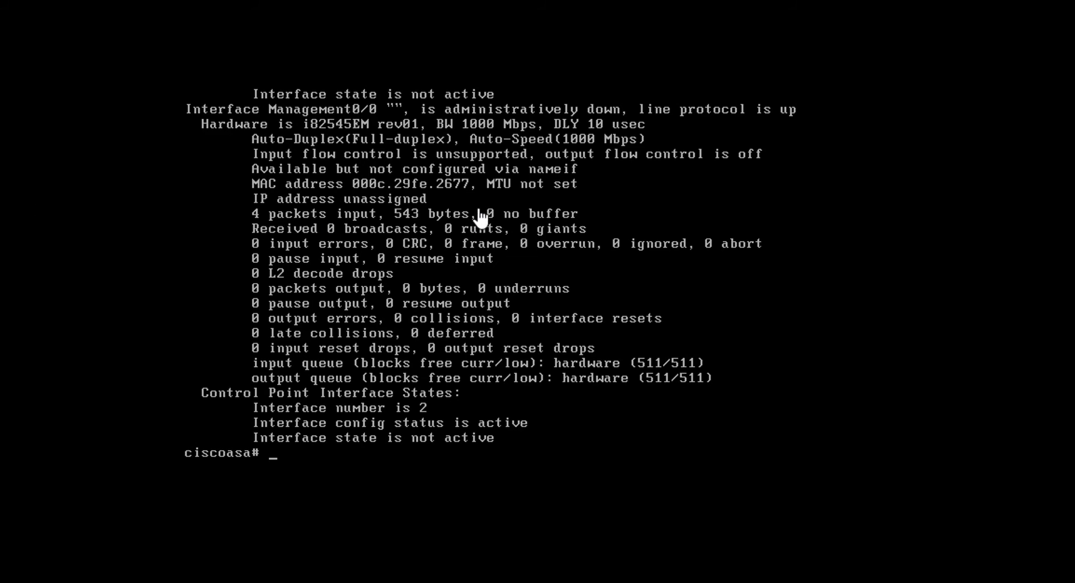
Reopen the virtual machine settings and view the MAC address of Network Adapter 4
key(ctrl+d)
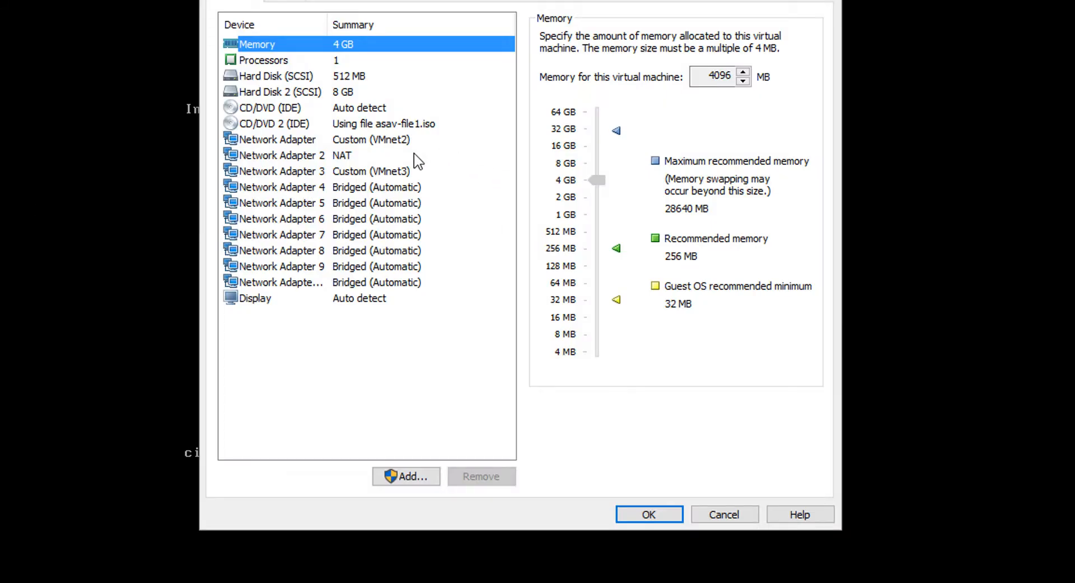
click(400, 189)
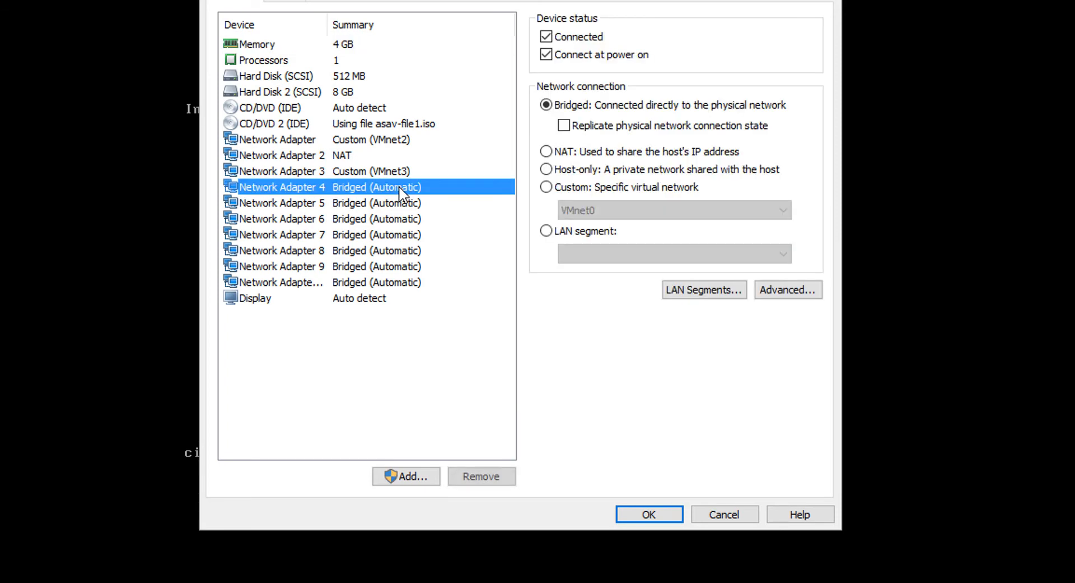
click(787, 293)
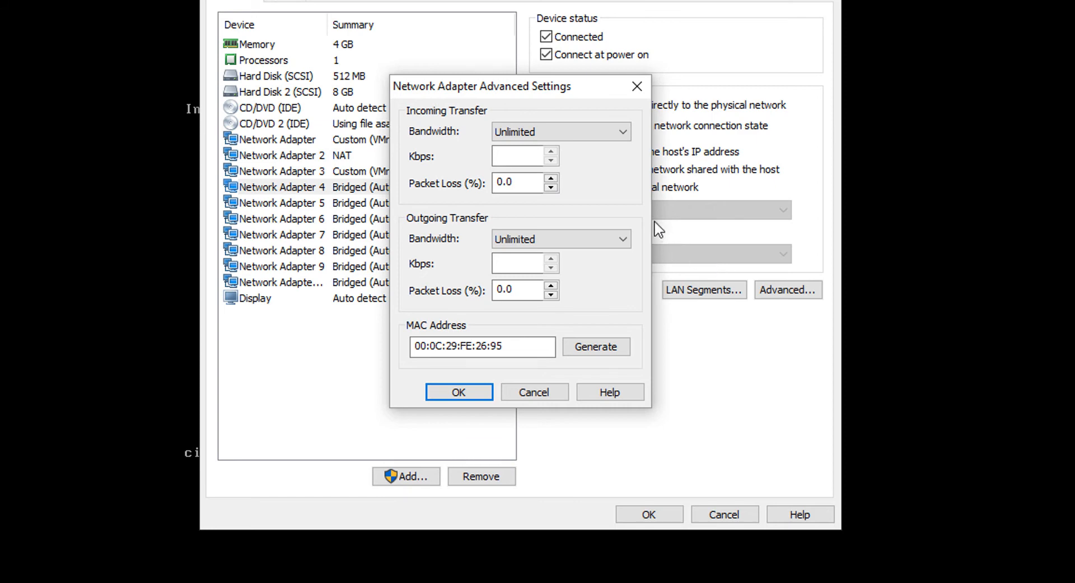
click(532, 391)
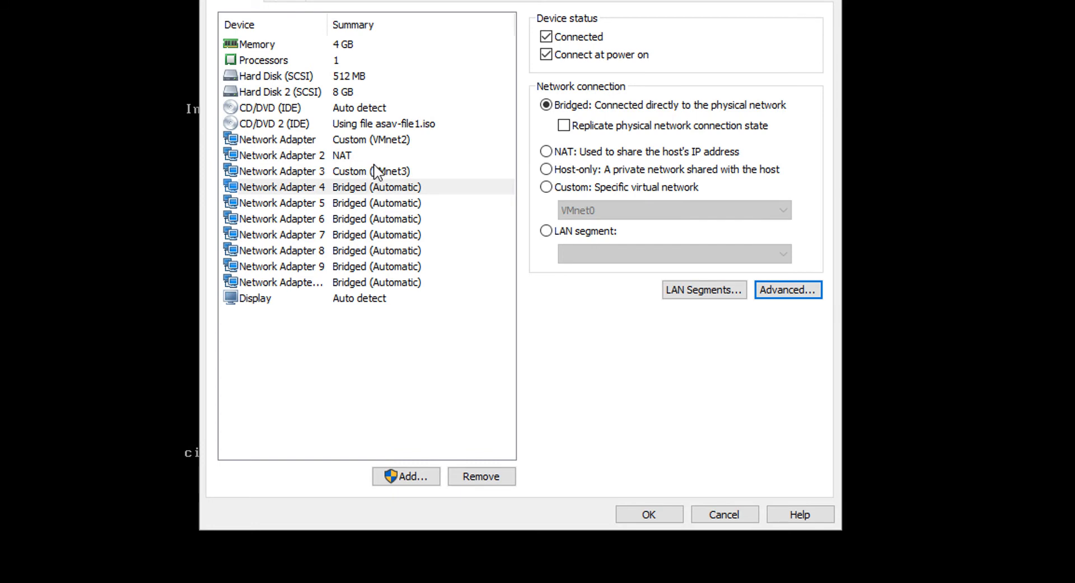
Try the Bridged connection type on Network Adapter 2 and view its MAC address in the advanced settings
click(353, 159)
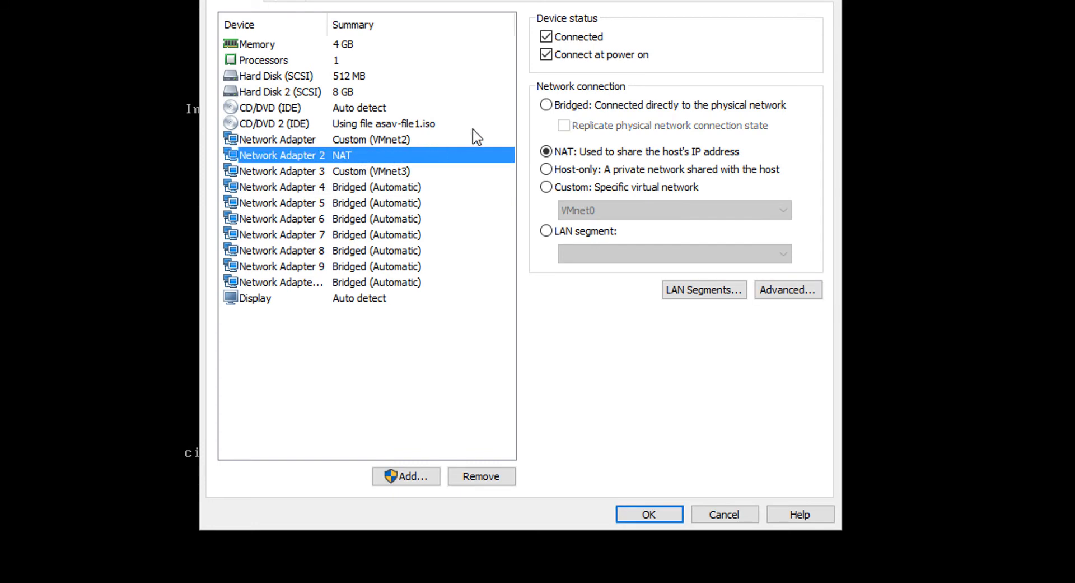
click(549, 106)
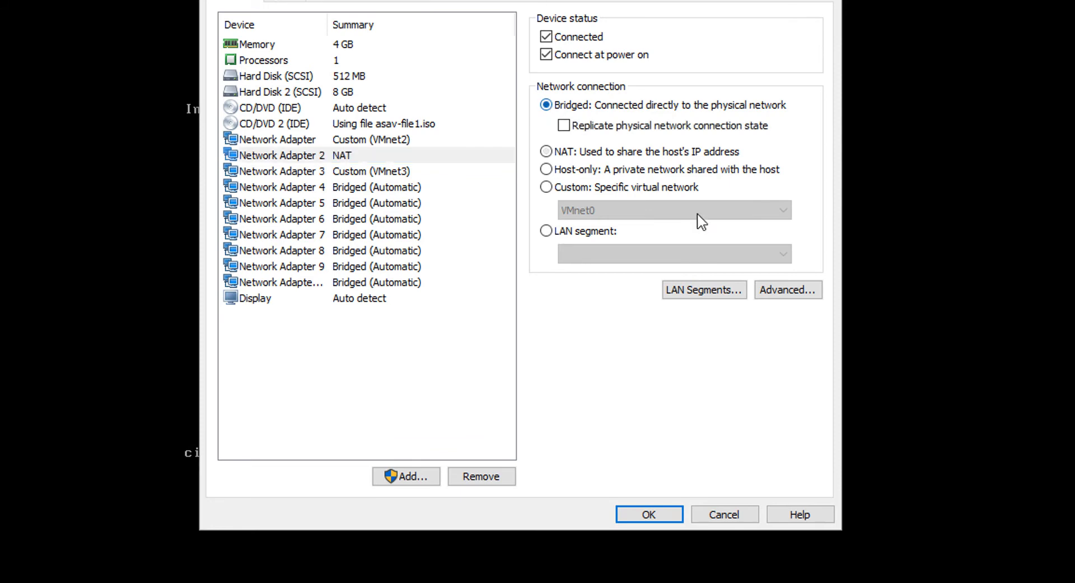
click(774, 290)
click(502, 346)
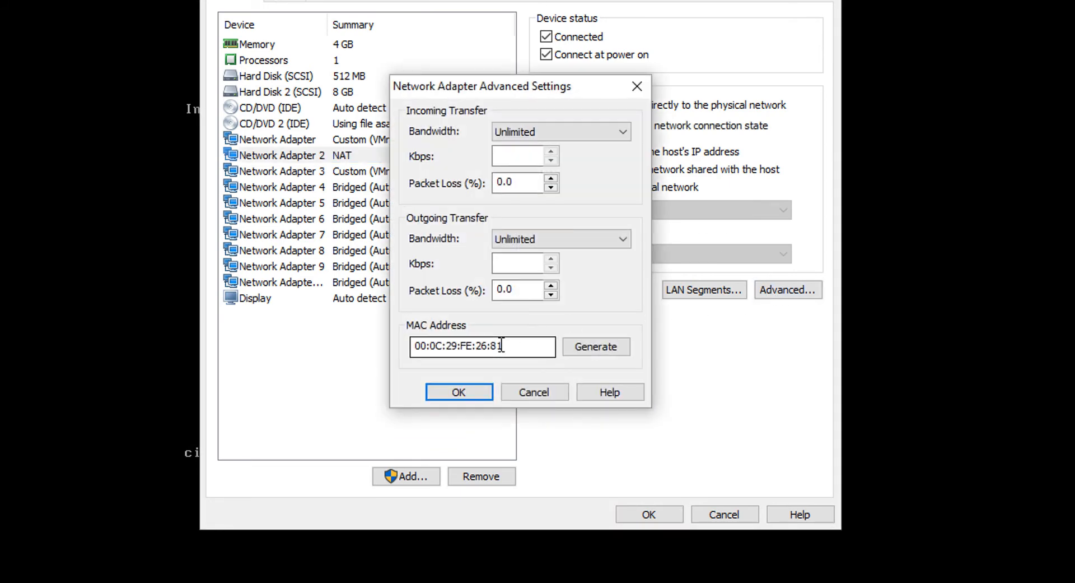
click(546, 392)
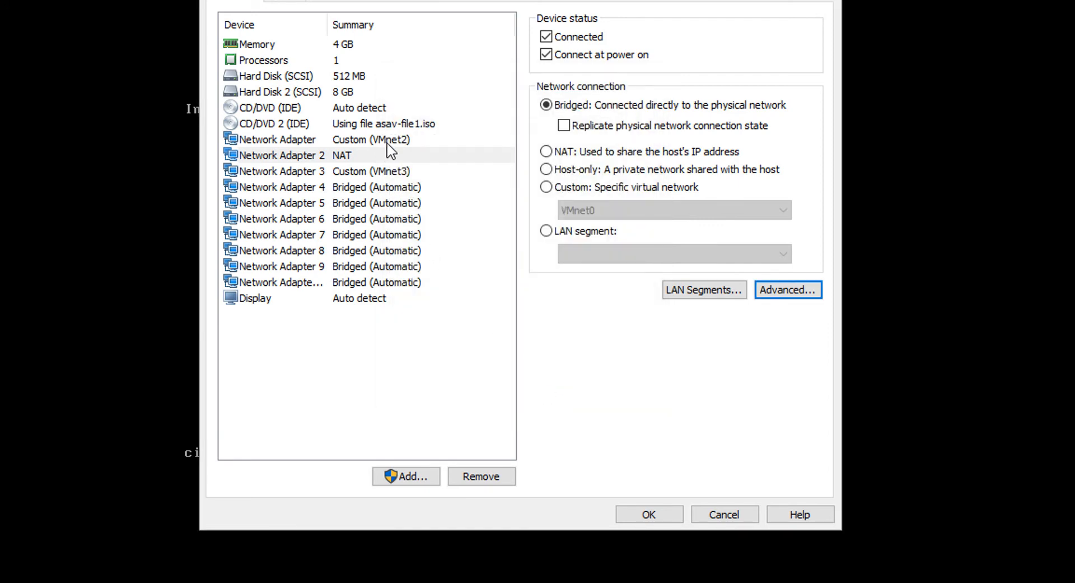
Return Network Adapter 2 to NAT and view its MAC address again
click(577, 152)
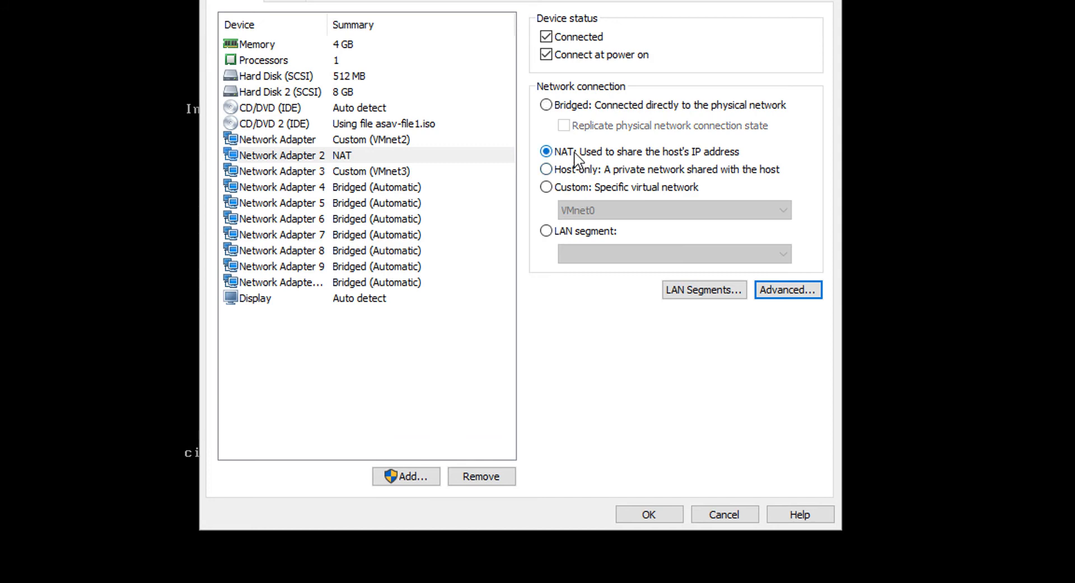
click(795, 290)
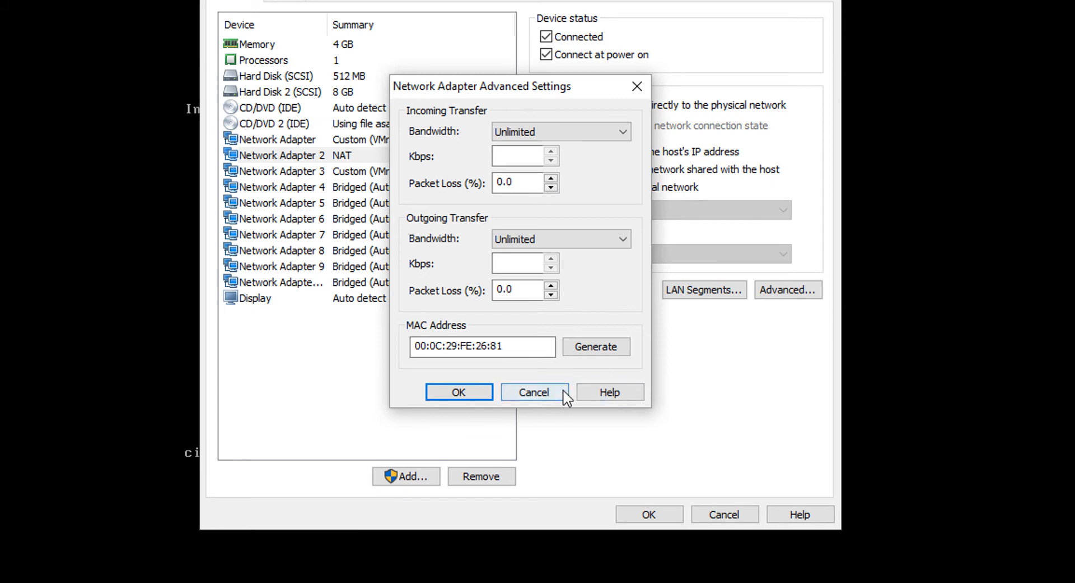
click(528, 395)
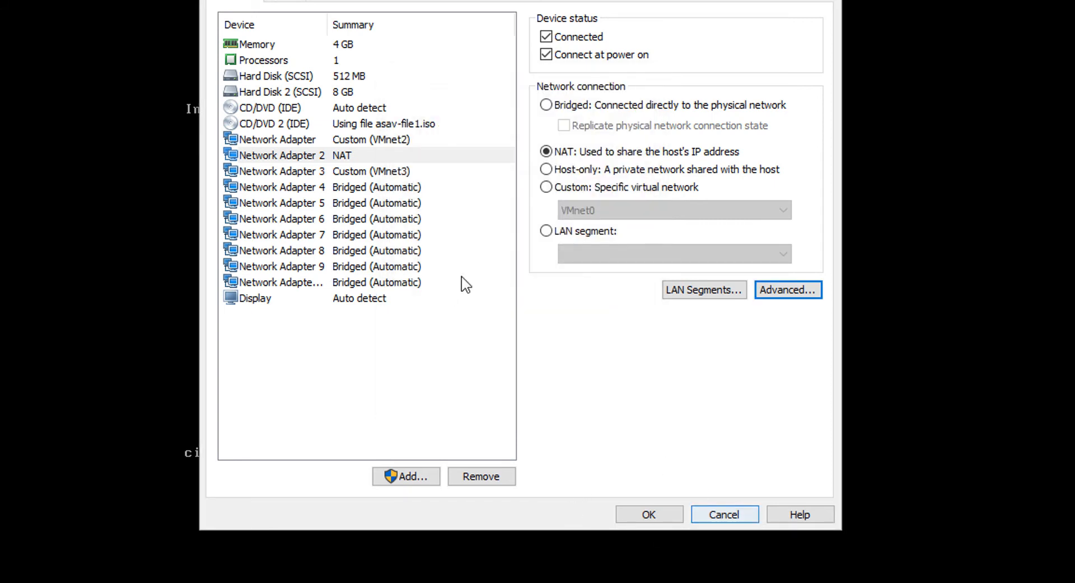
View the MAC address of the first network adapter, on VMnet2, to match it with Management0/0
click(408, 154)
click(386, 144)
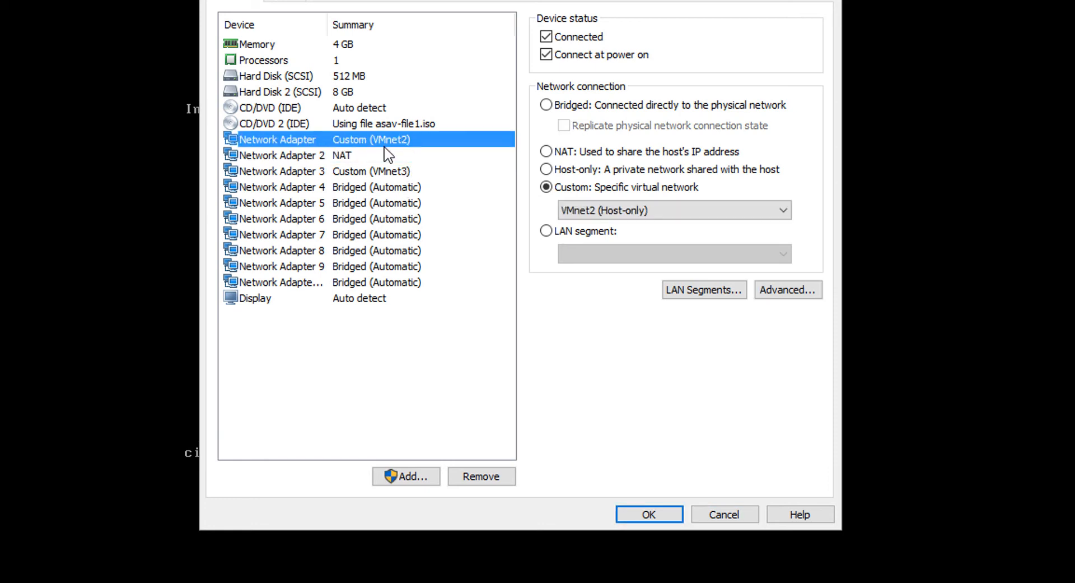
click(378, 152)
click(385, 143)
click(790, 293)
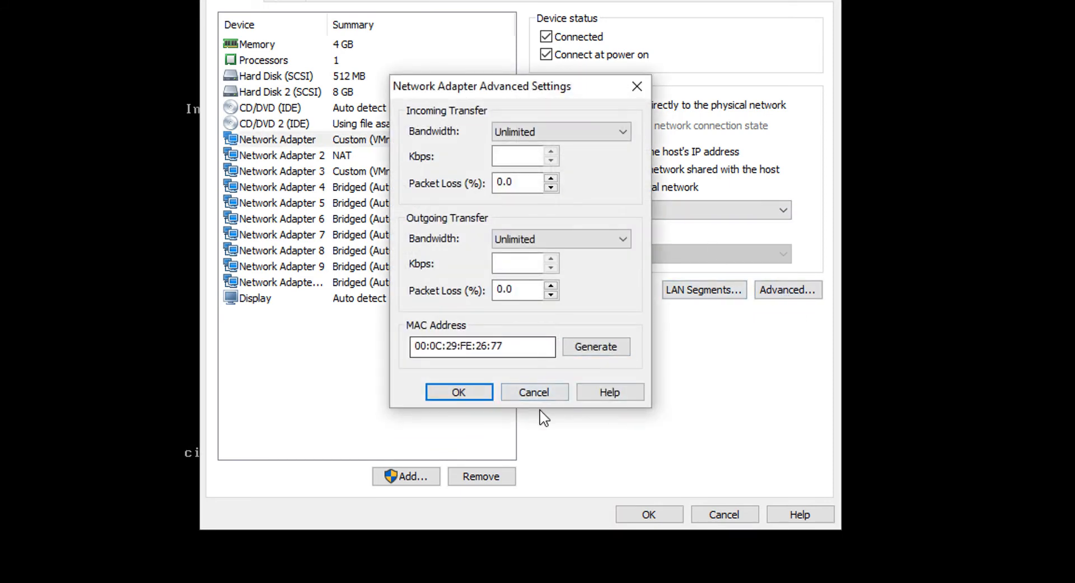
Set the first network adapter to the Bridged connection type and check its MAC address in the advanced settings
click(538, 392)
click(588, 105)
click(781, 289)
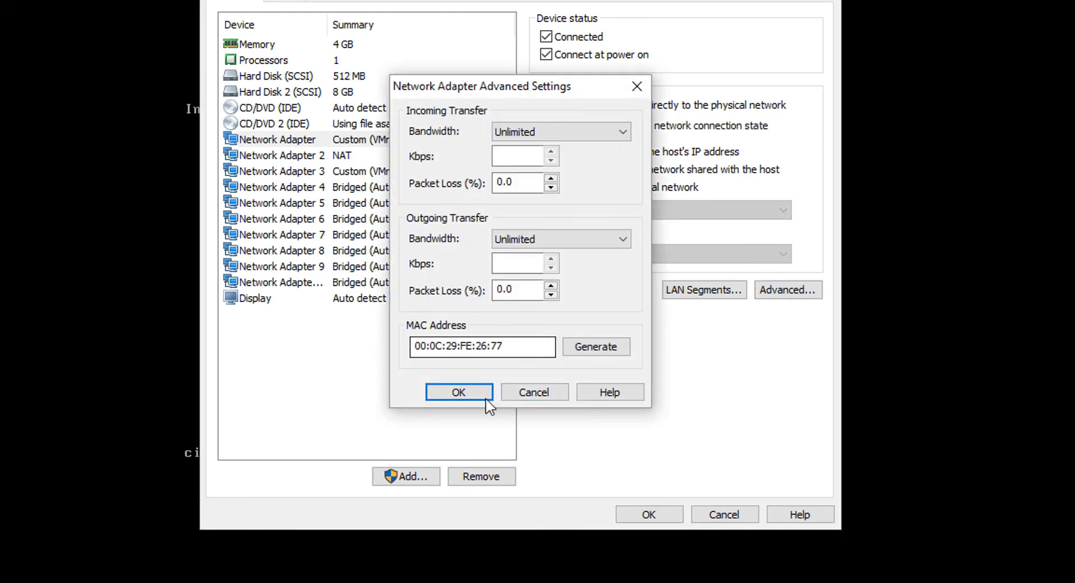
click(459, 395)
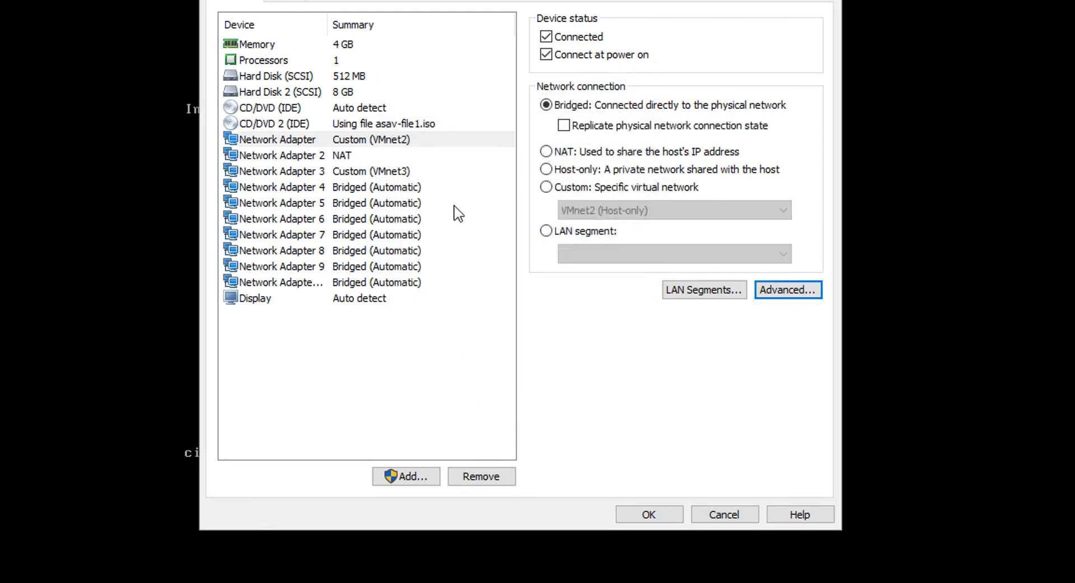
Connect Network Adapter 4 to the custom virtual network VMnet2 (Host-only) and save the virtual machine settings
click(352, 191)
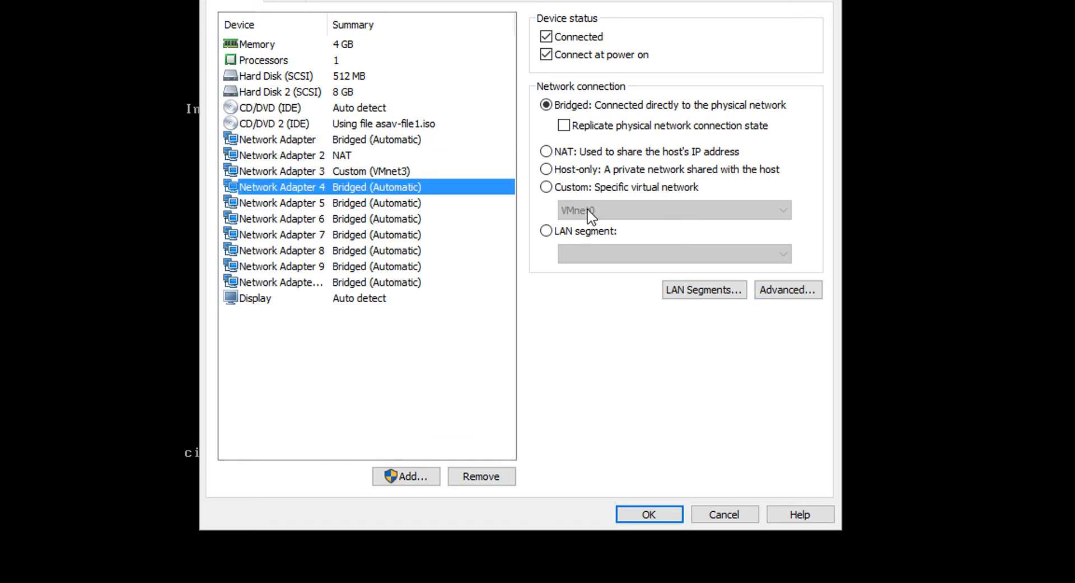
click(568, 186)
click(648, 211)
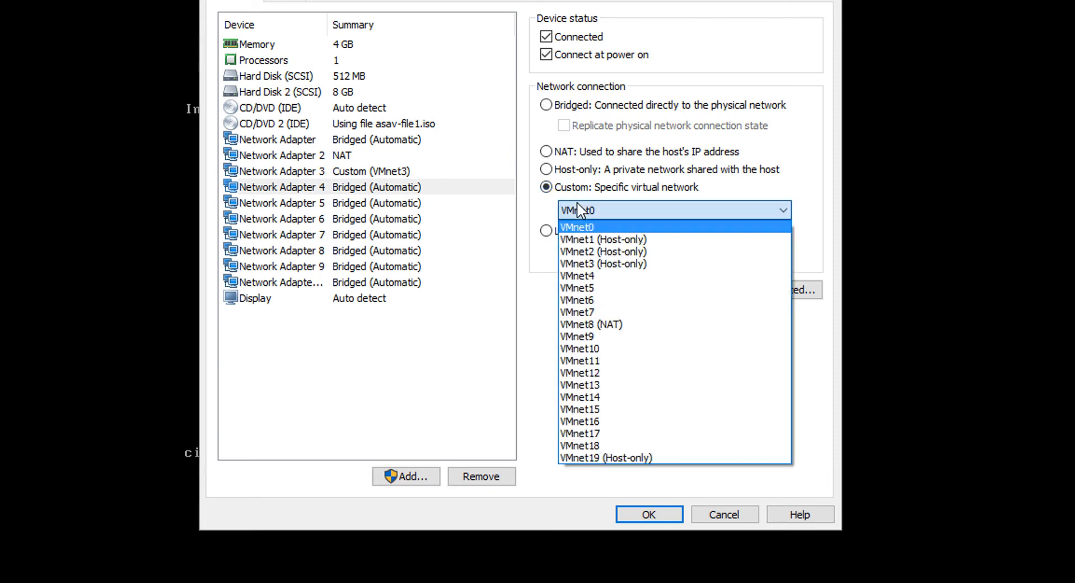
click(586, 252)
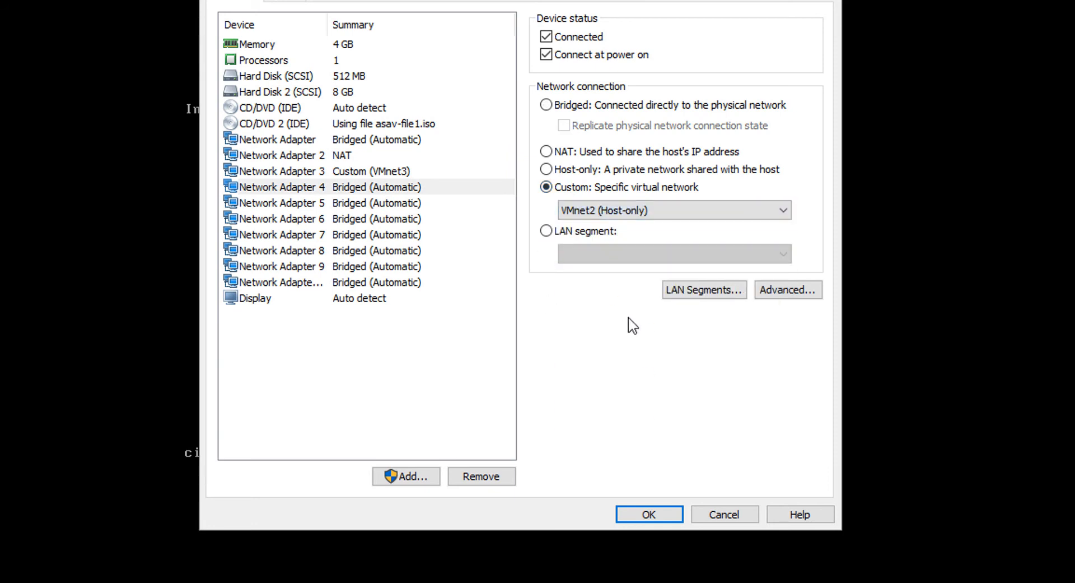
click(629, 508)
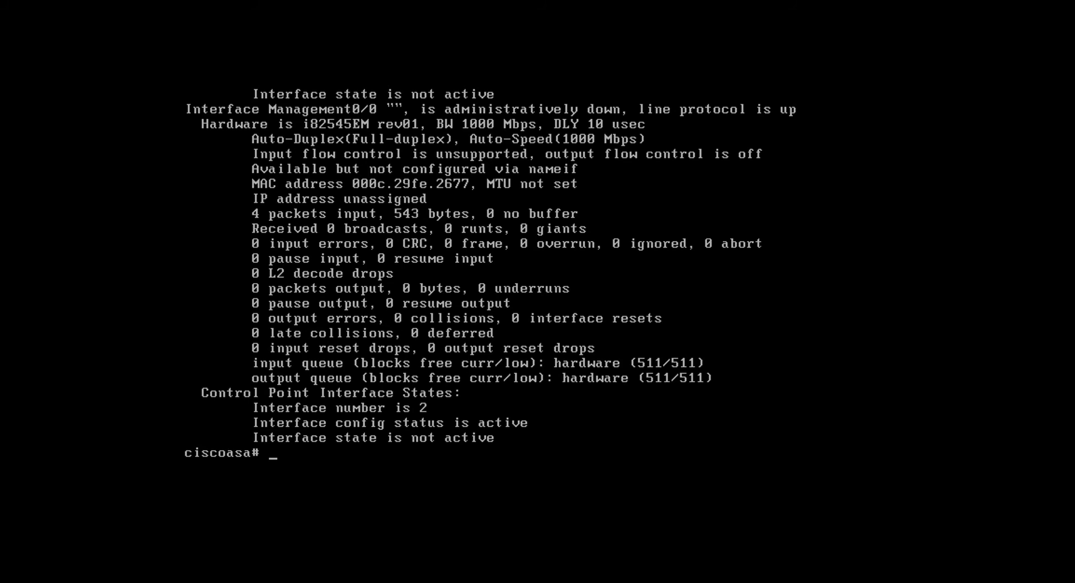
Run "show int detail" and examine the status and MAC addresses of GigabitEthernet0/0 through GigabitEthernet0/2
text(show int detail)
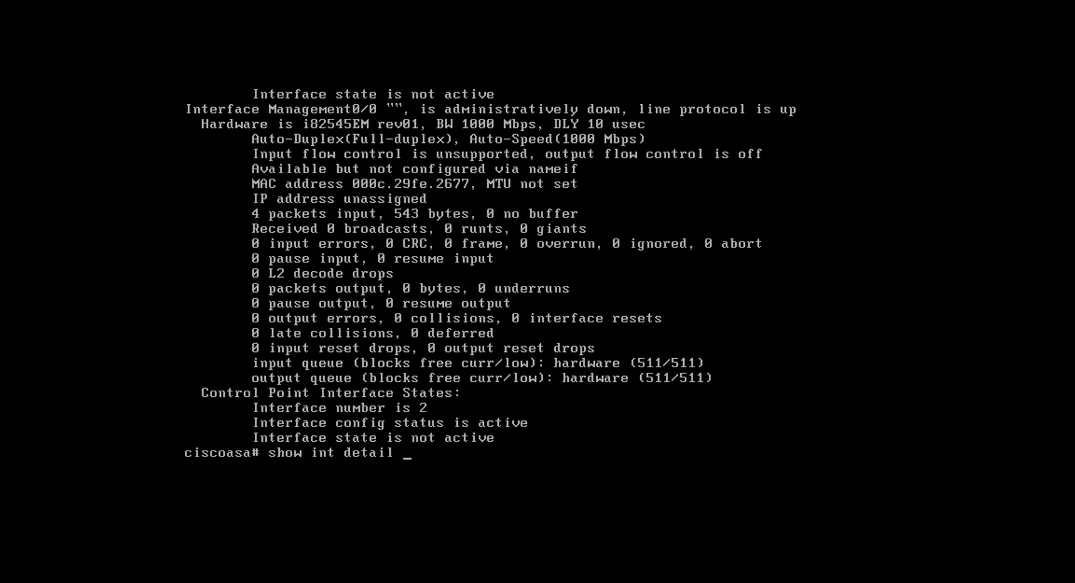
key(Return)
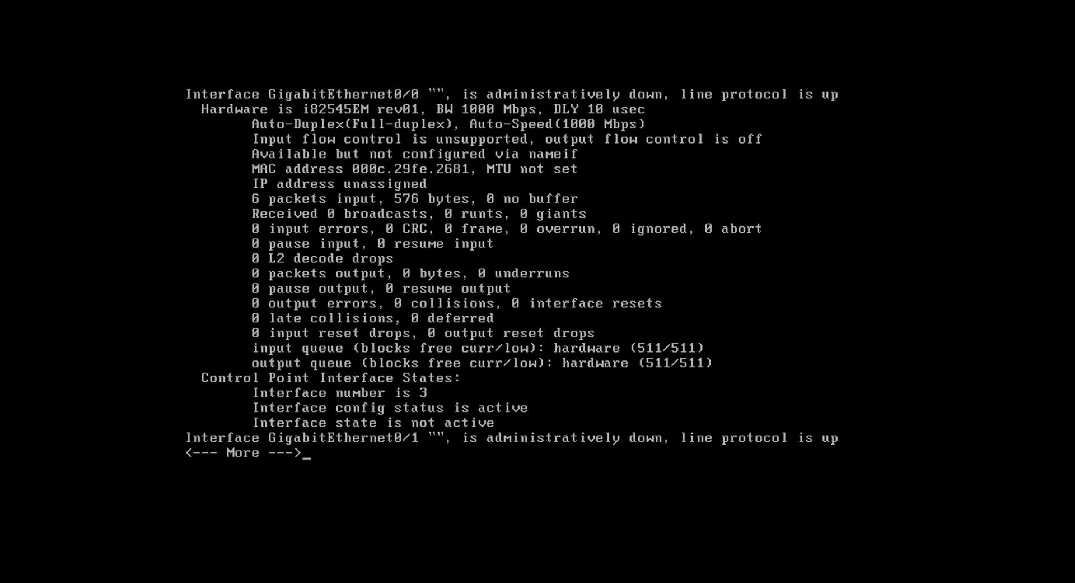
key(space)
key(space)
key(q)
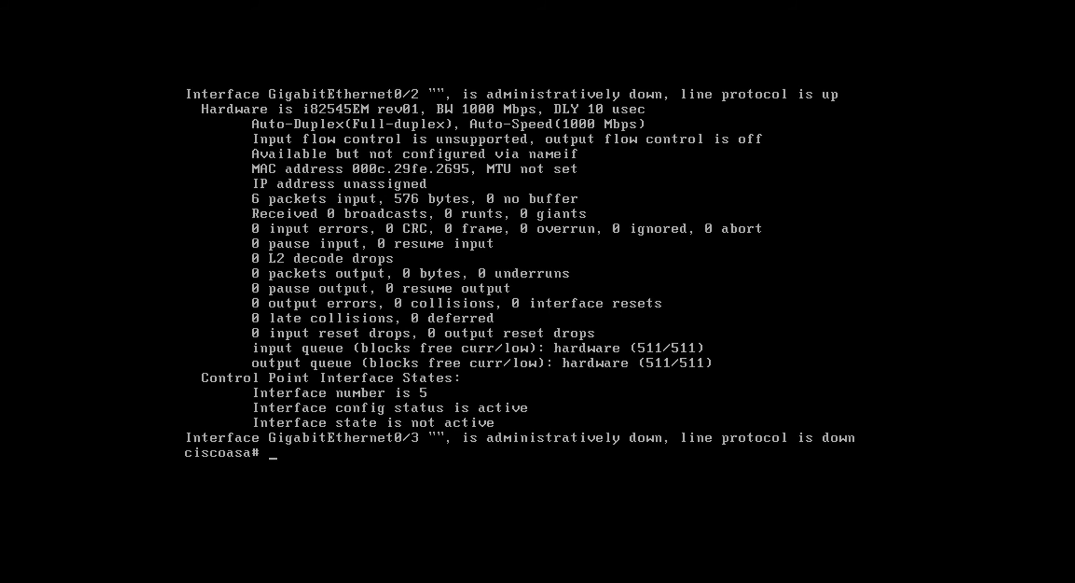
Enter global configuration mode with "conf t" and decline anonymous error reporting
text(conf t)
key(Return)
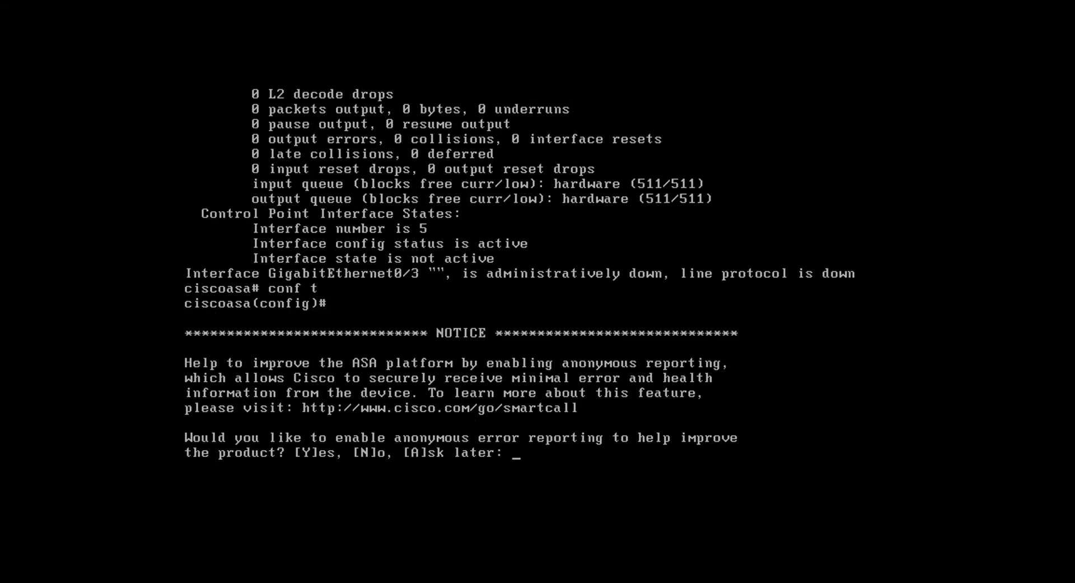
text(n)
key(Return)
key(Return)
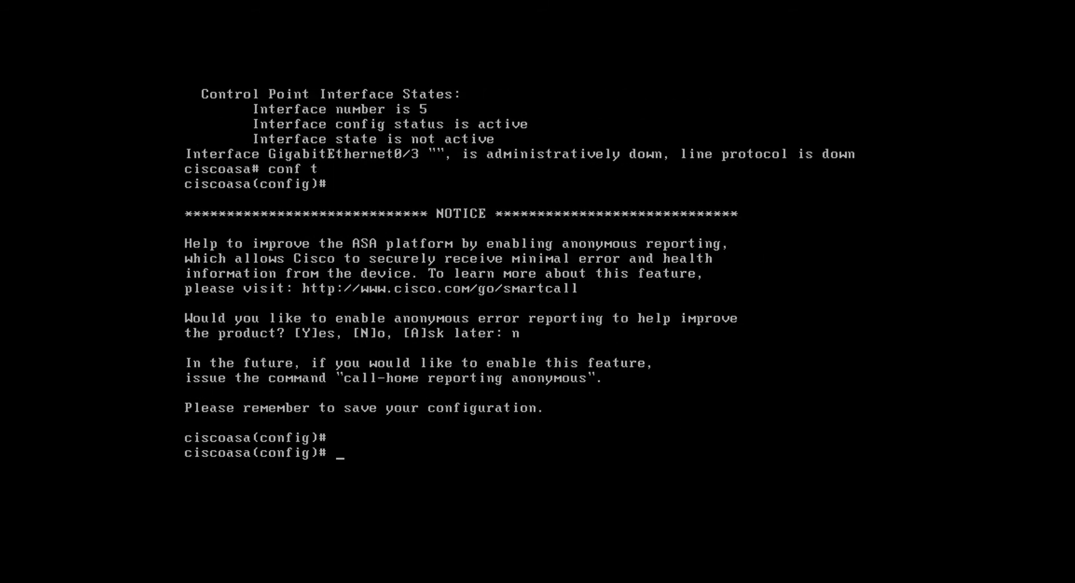
Enter interface configuration mode for Management 0/0
text(int man)
key(Tab)
text(~/~)
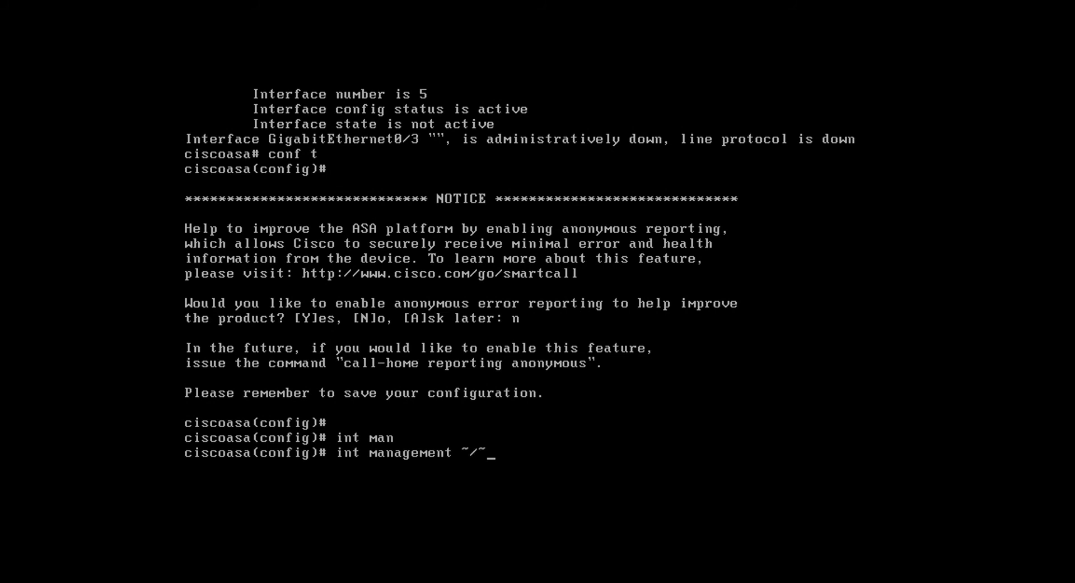
key(BackSpace)
key(BackSpace)
key(BackSpace)
text(0/0)
key(Return)
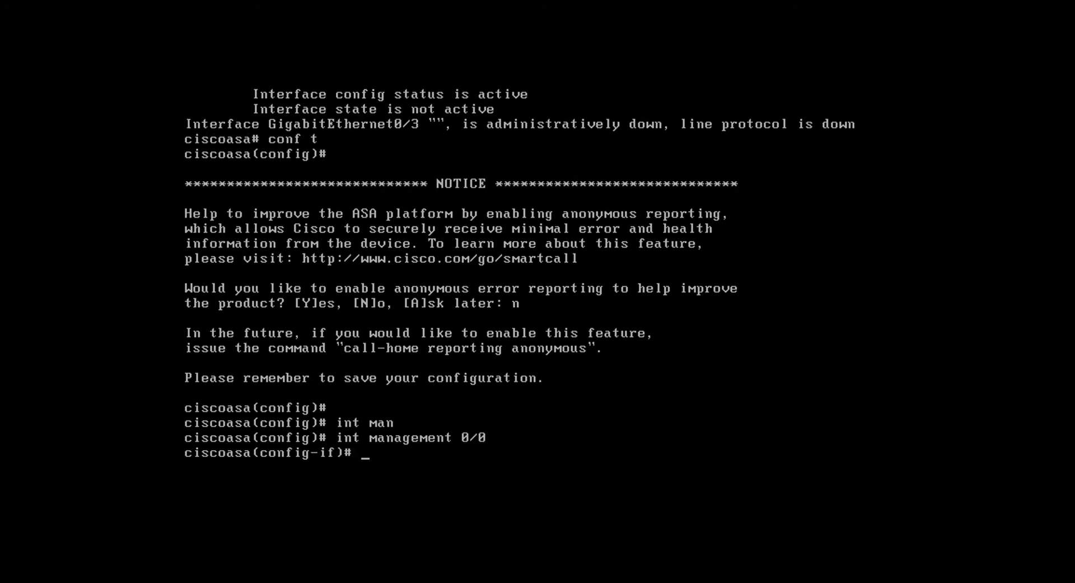
Assign the IP address 192.168.1.250 with mask 255.255.255.0 to the Management 0/0 interface
text(ip add)
key(Tab)
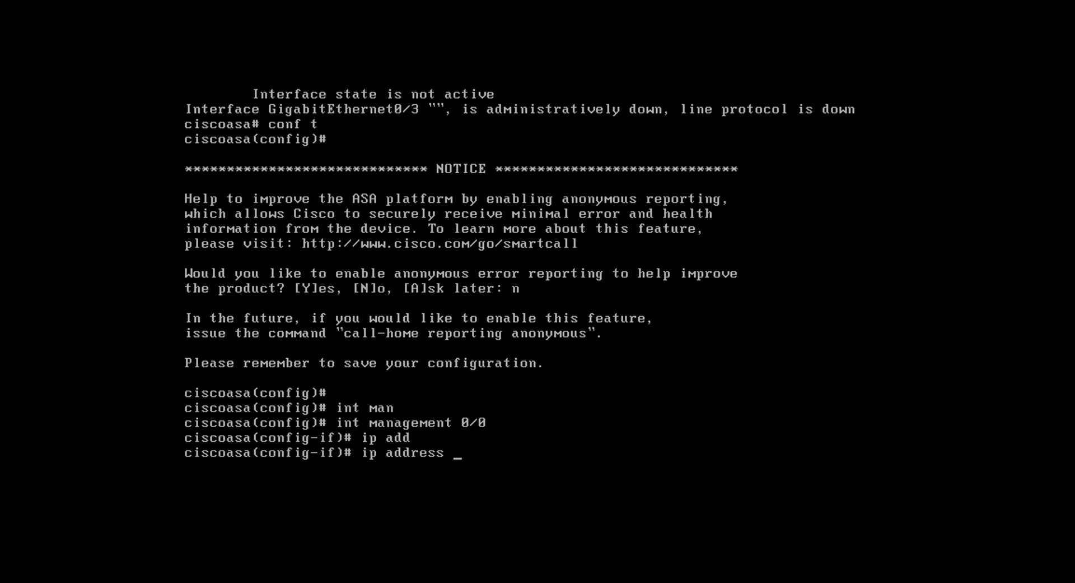
text(ip add)
key(BackSpace)
key(BackSpace)
key(BackSpace)
key(BackSpace)
key(BackSpace)
key(BackSpace)
key(BackSpace)
key(BackSpace)
key(BackSpace)
key(BackSpace)
key(BackSpace)
key(BackSpace)
key(BackSpace)
key(BackSpace)
text(add)
key(Tab)
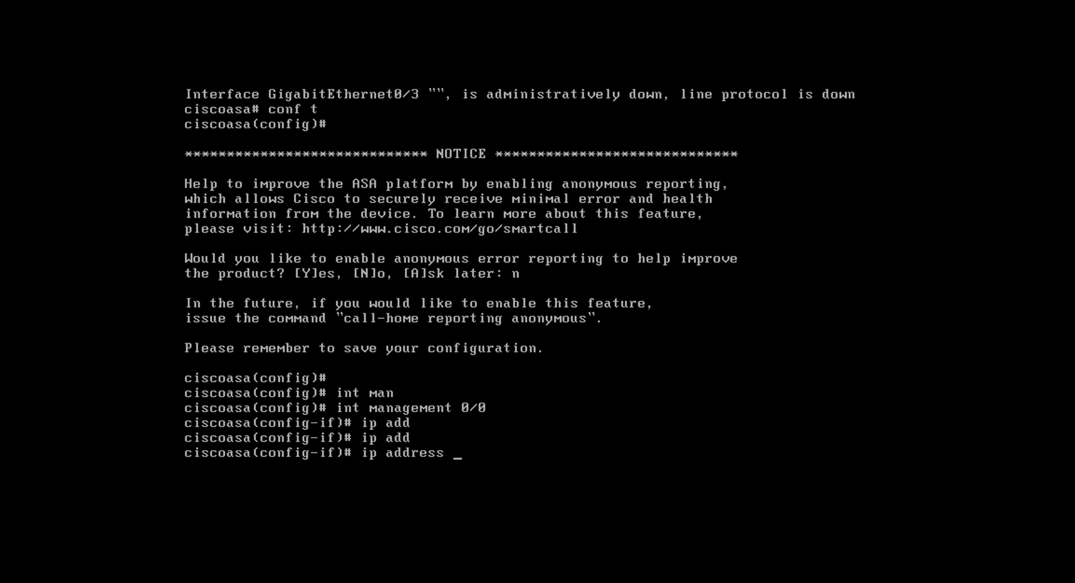
text(192.168.)
text(1.)
text(2500)
key(BackSpace)
key(BackSpace)
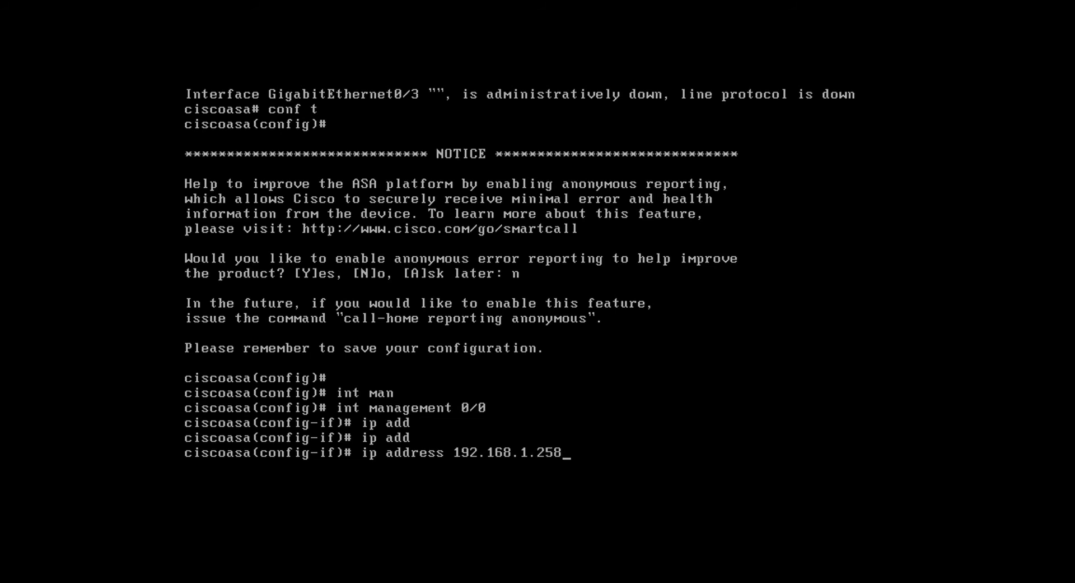
text(0 255.255.255.0)
key(Return)
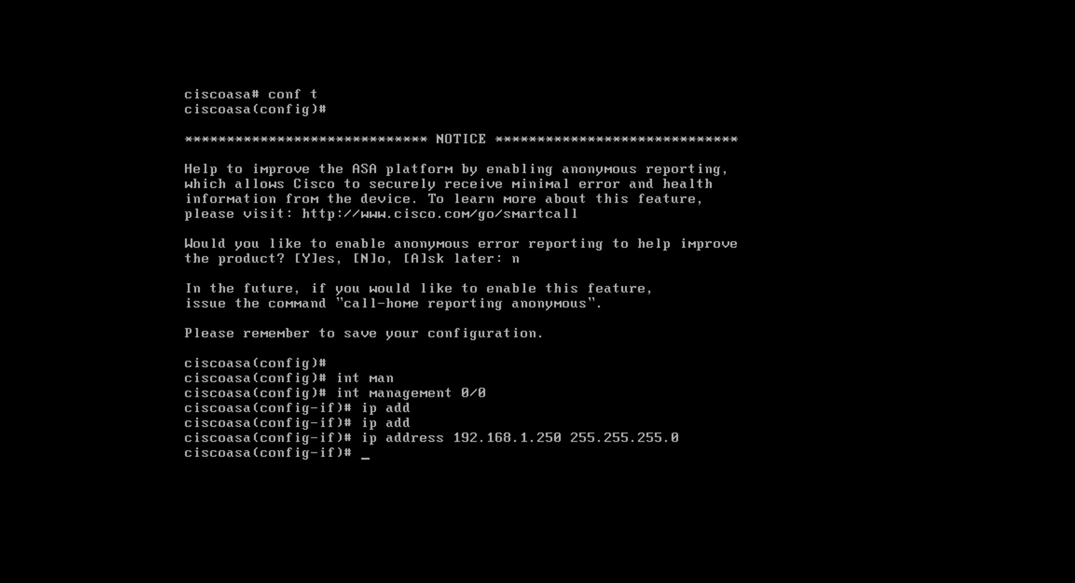
Set the security level of the Management 0/0 interface to 100
text(secu)
key(Tab)
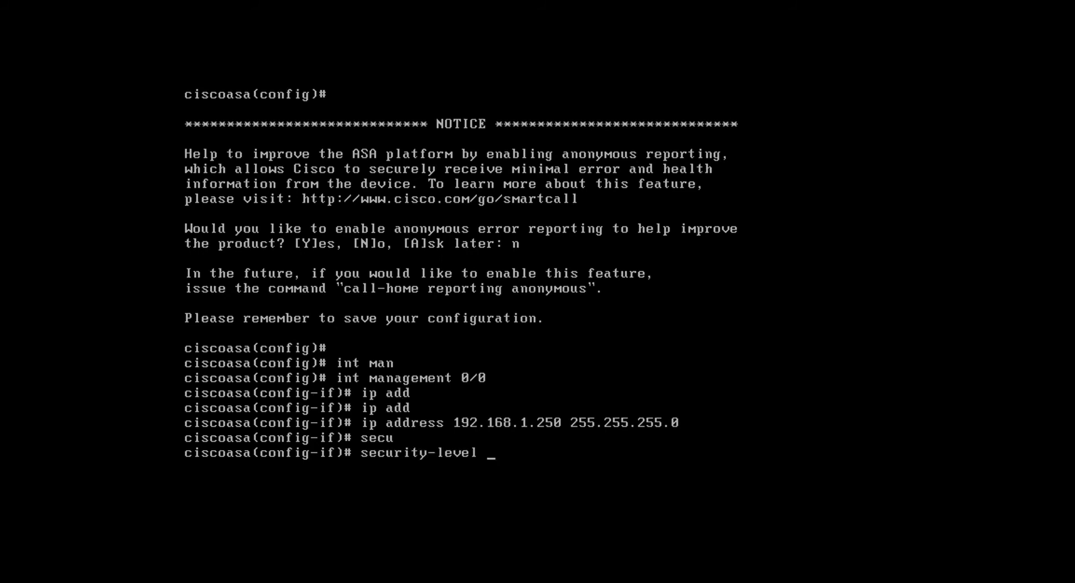
text(100)
key(Return)
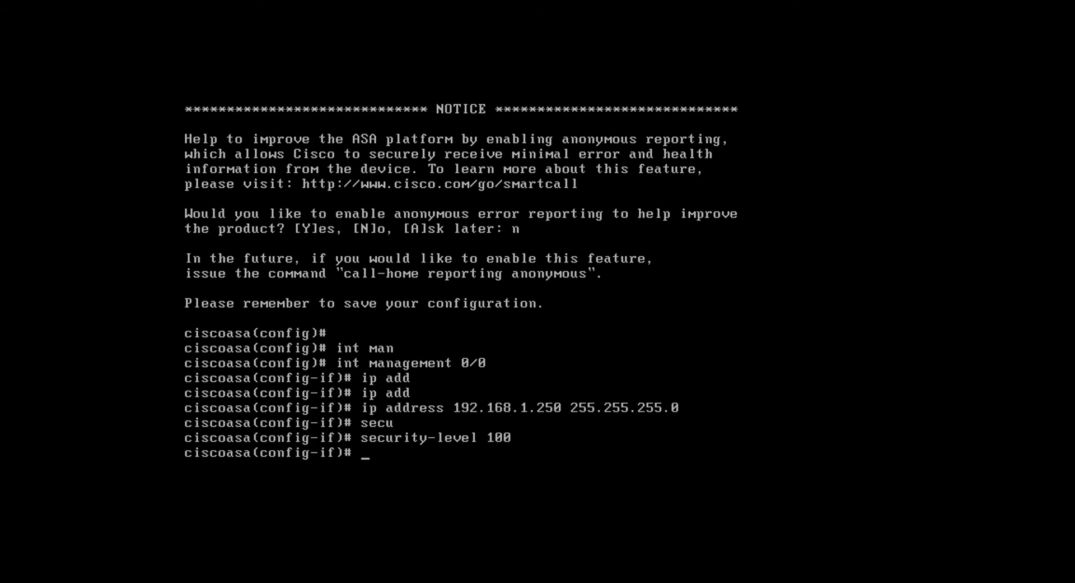
Try to name the management interface with "name MGT" and look up the options of the name command
text(name MAN)
key(BackSpace)
key(BackSpace)
text(GT)
key(Return)
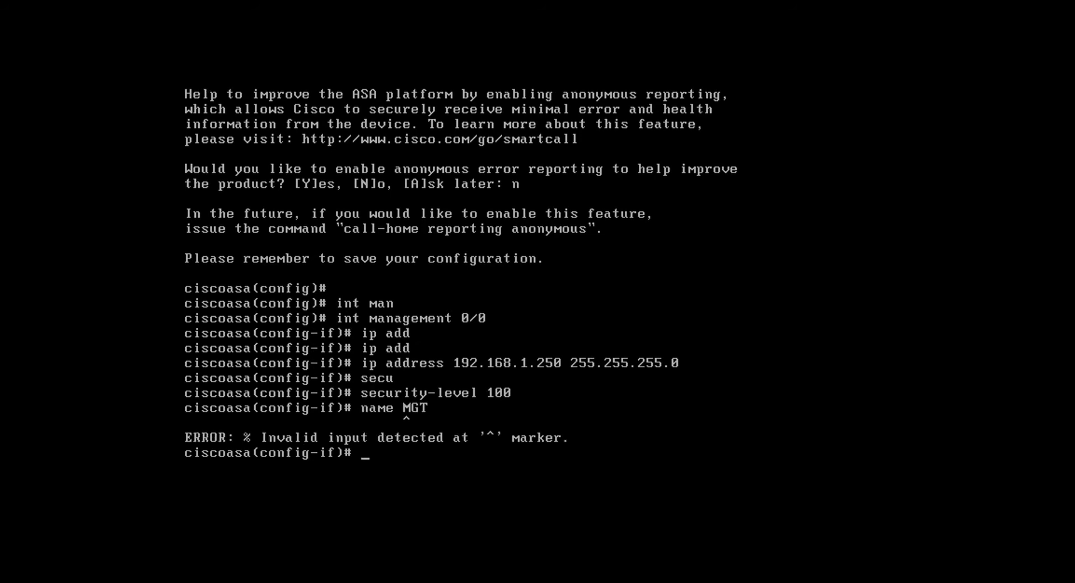
key(Up)
key(BackSpace)
key(BackSpace)
key(BackSpace)
text(?)
key(BackSpace)
key(BackSpace)
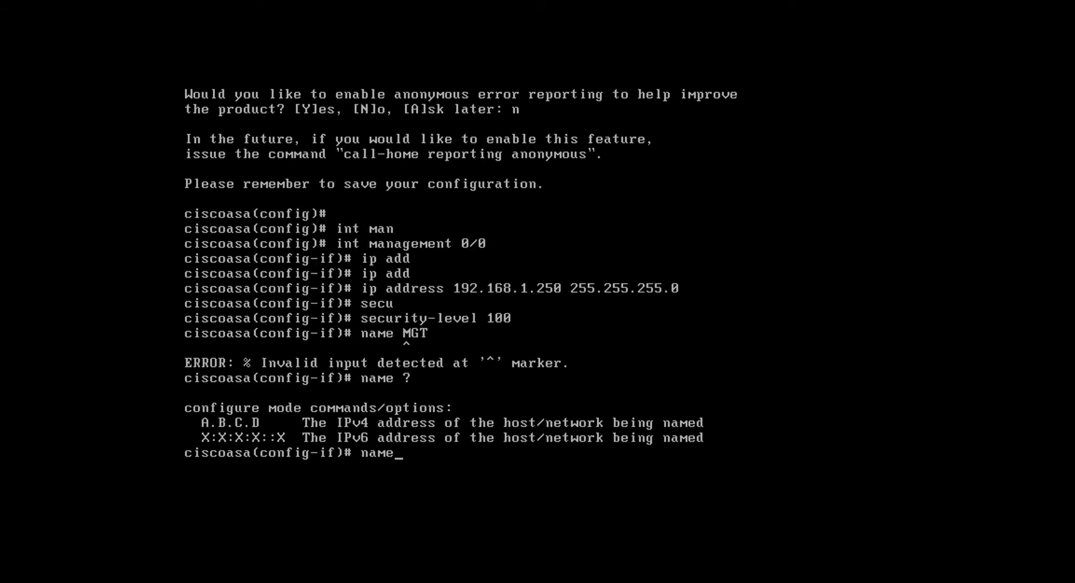
key(BackSpace)
key(BackSpace)
key(BackSpace)
Give the Management 0/0 interface the description MGT and enable it with "no shut"
text(des)
key(Tab)
text(MGT)
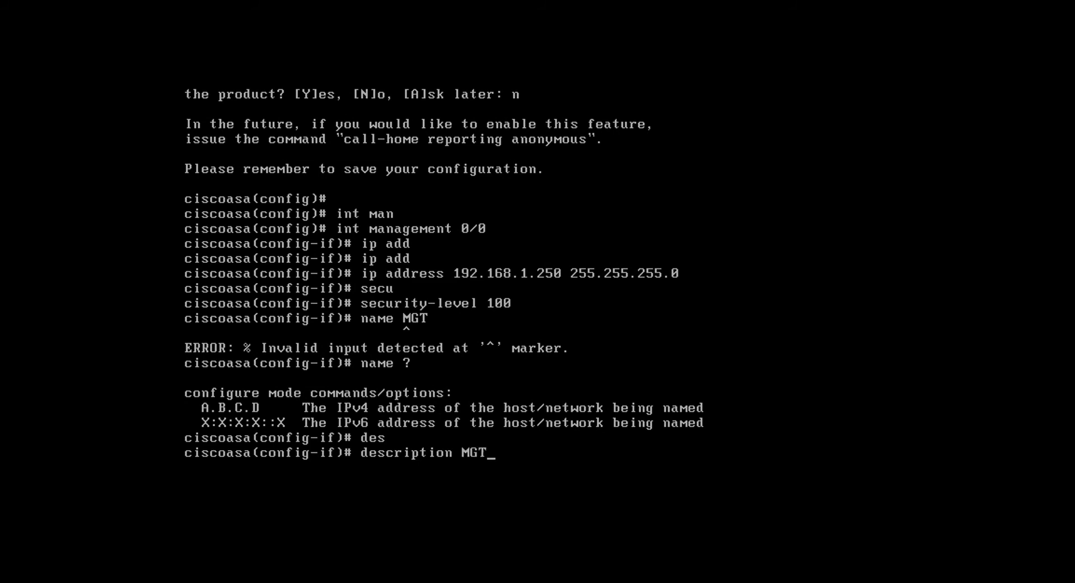
key(Return)
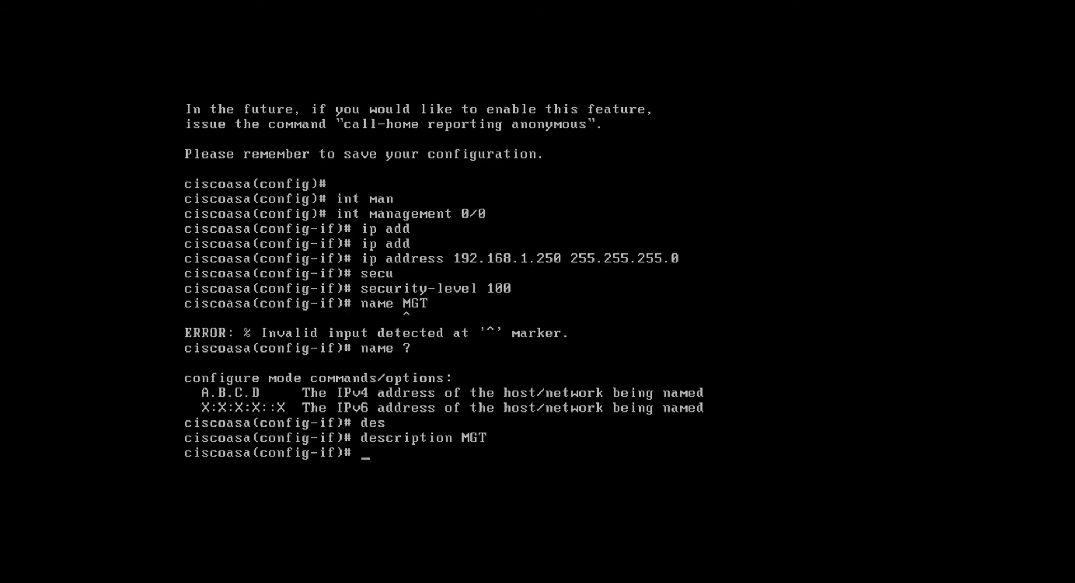
text(no shut)
key(Return)
key(Return)
key(Return)
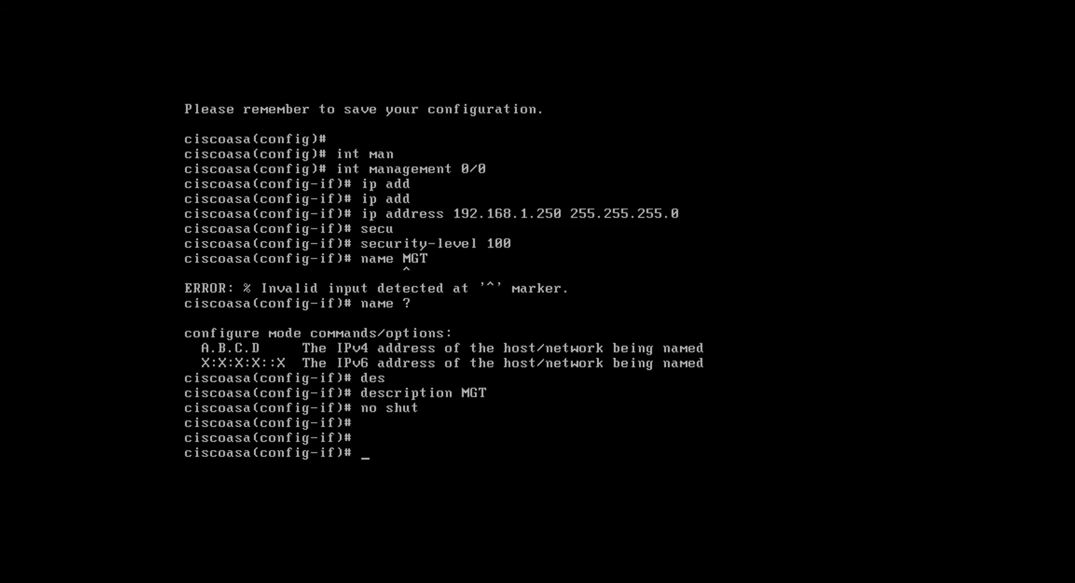
Switch to interface g0/2 and assign it the IP address 192.168.10.254 with mask 255.255.255.0
text(int g0/2)
key(Return)
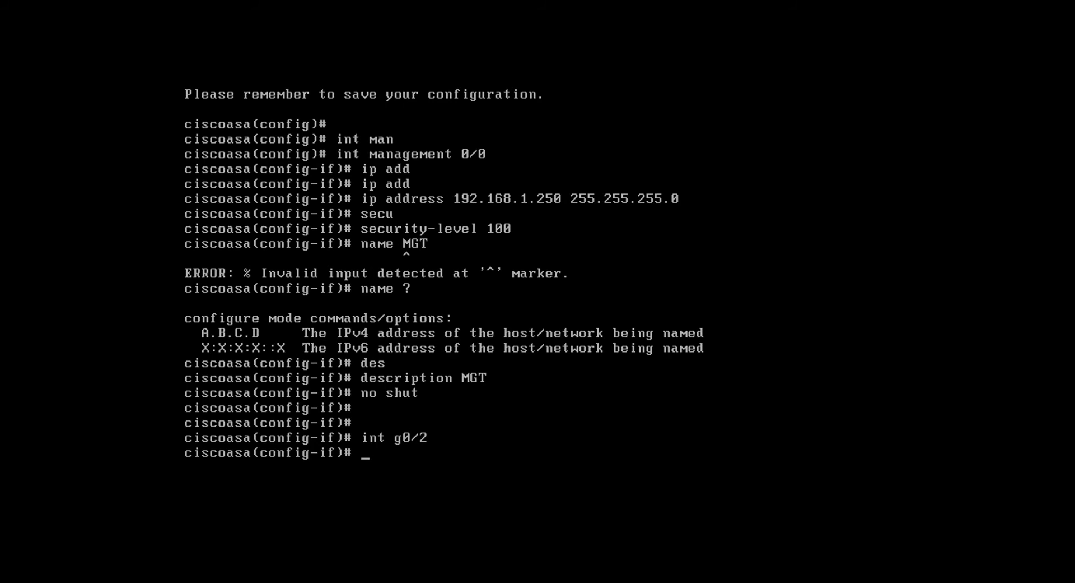
text(ip add)
key(Tab)
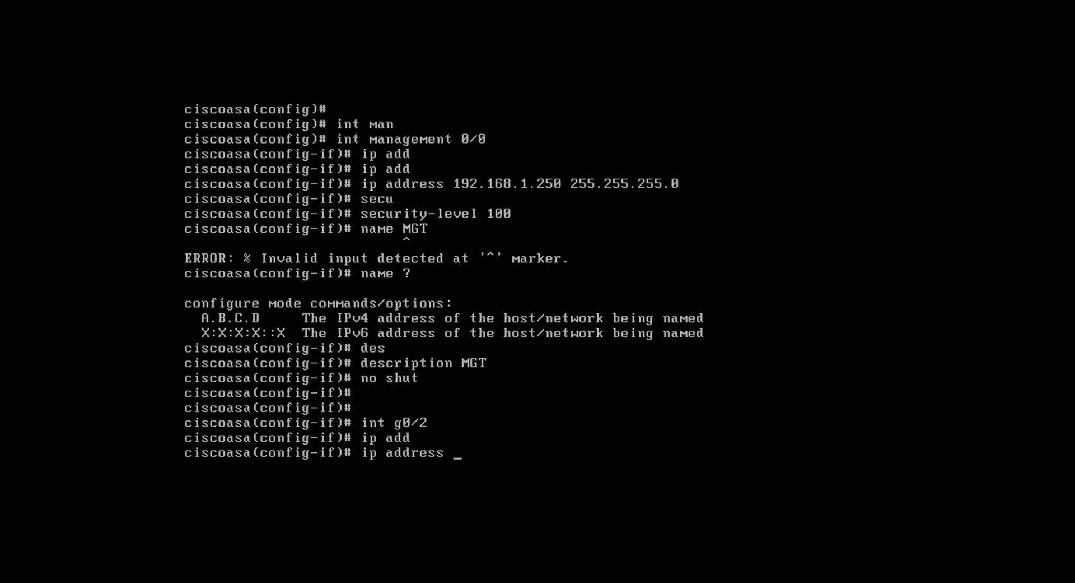
text(192.168.10.254)
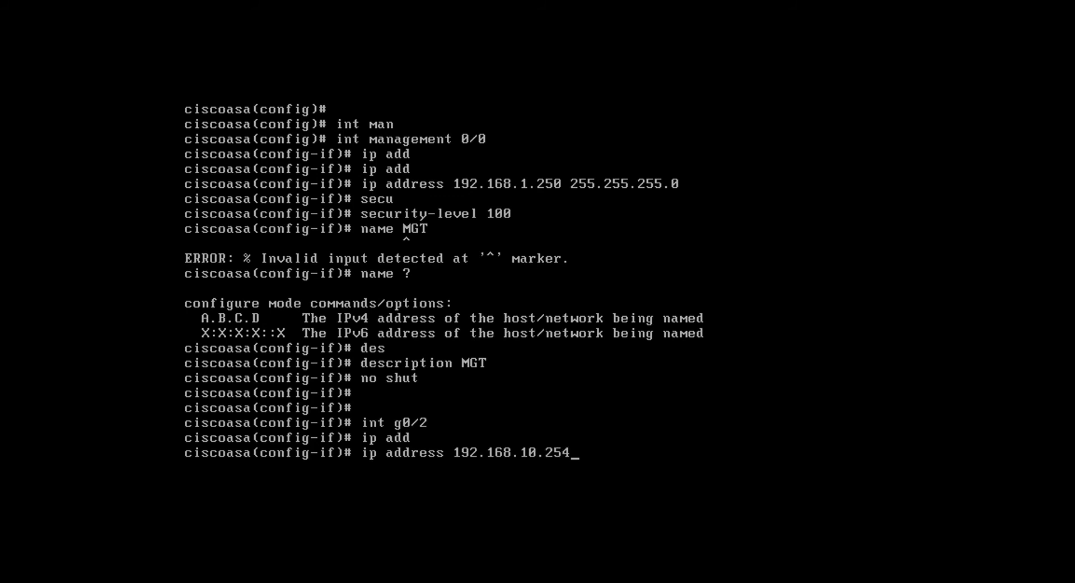
text( 255.255.255.0)
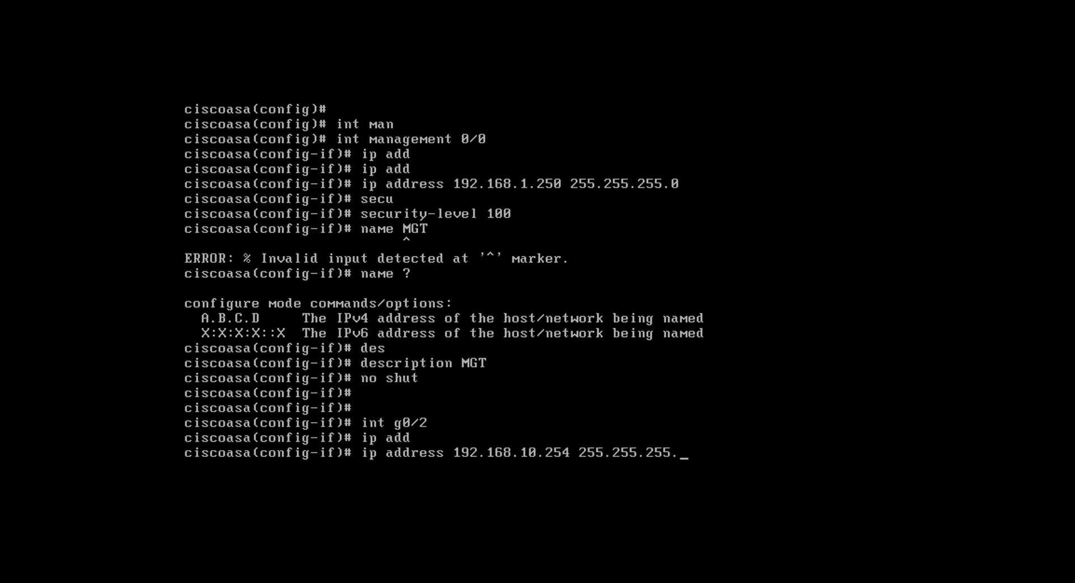
key(Return)
Enable interface g0/2 with "no shut" and set its security level to 100
text(no shut)
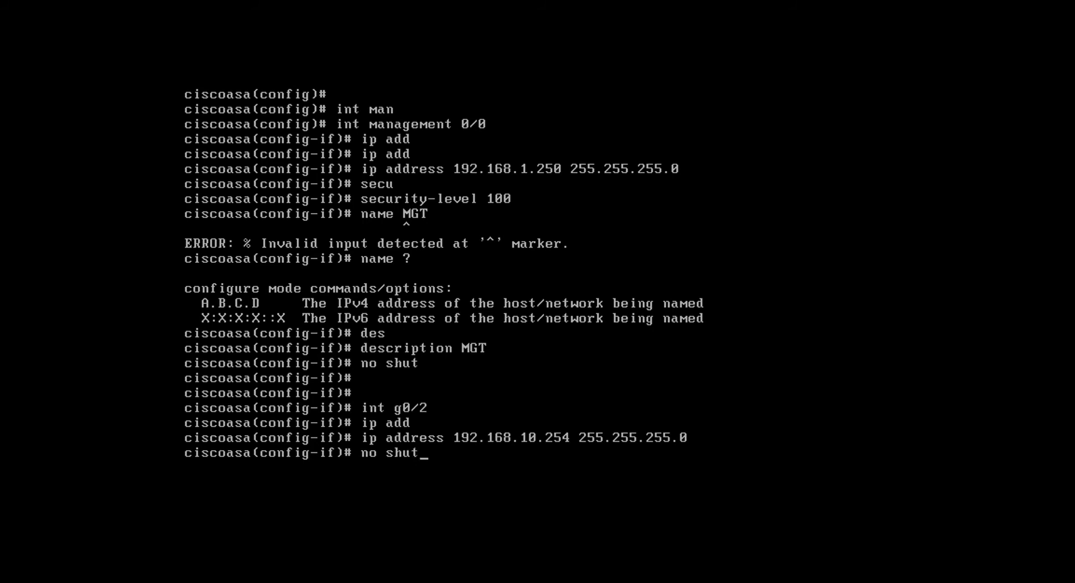
key(Return)
text(sec)
key(Tab)
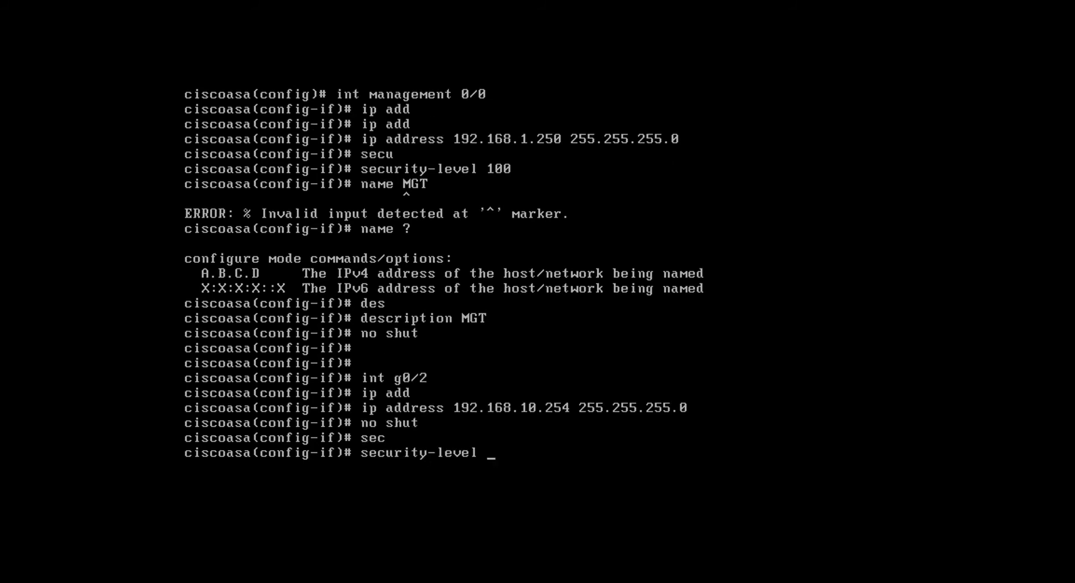
text(100)
key(Return)
Name interface g0/2 INSIDE with the nameif command
text(nafe)
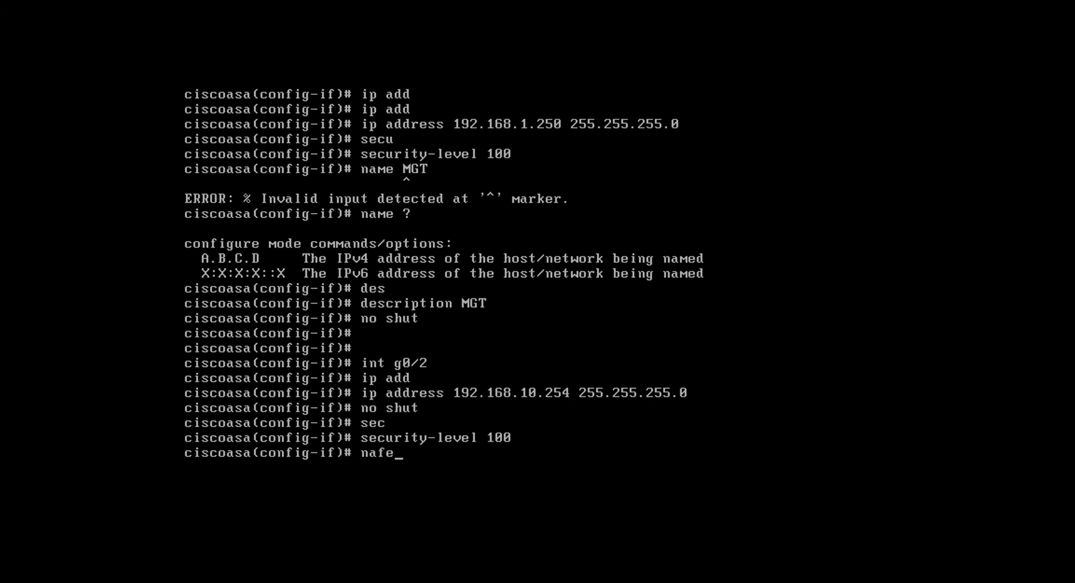
key(Tab)
key(BackSpace)
key(BackSpace)
text(m)
key(Tab)
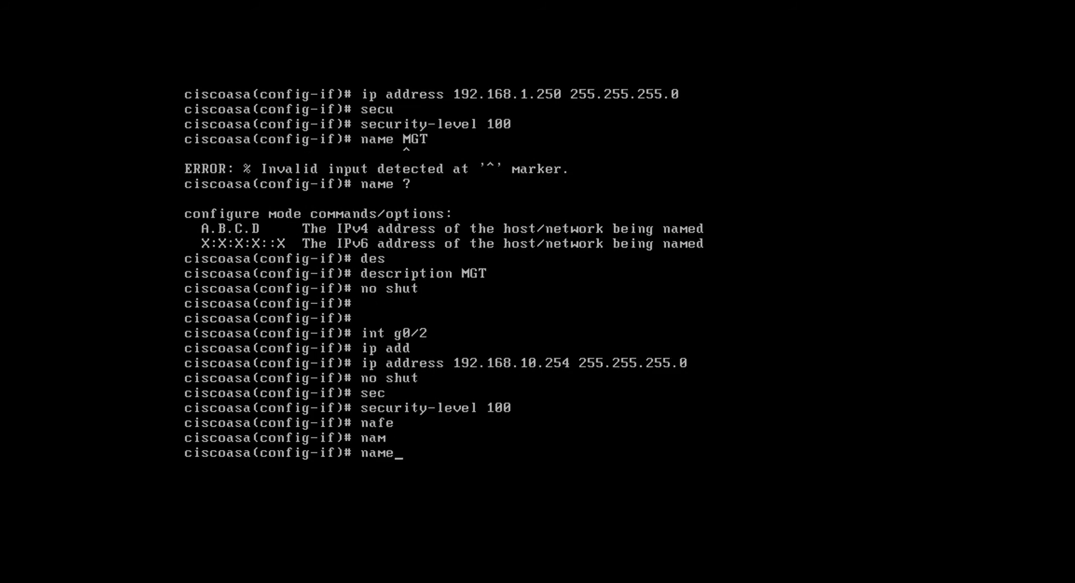
text(if INSIDE)
key(Return)
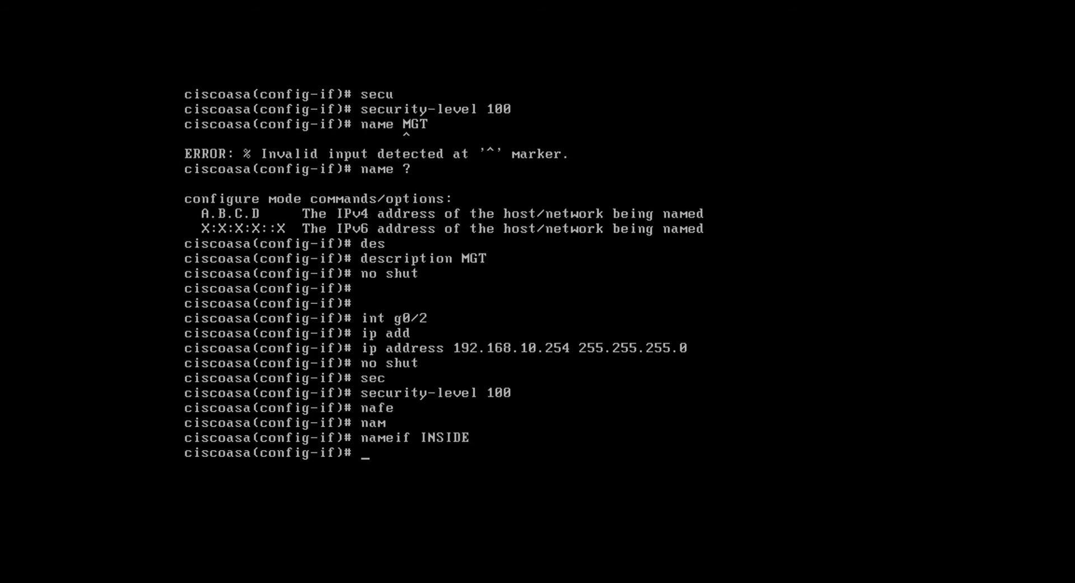
Give interface g0/2 the description INSIDE-NET
text(des)
key(Tab)
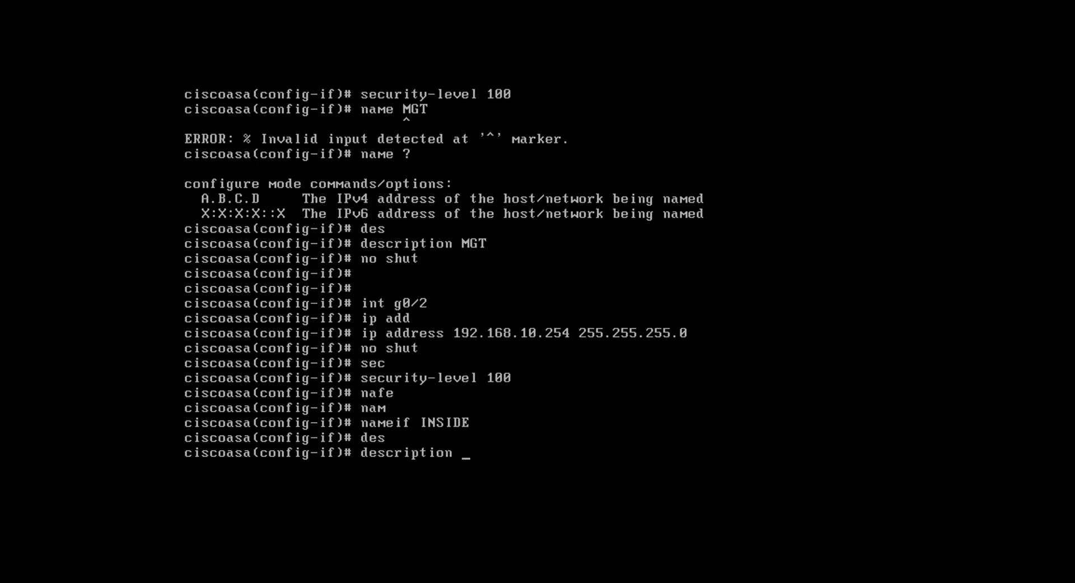
text(INSIDE-NET)
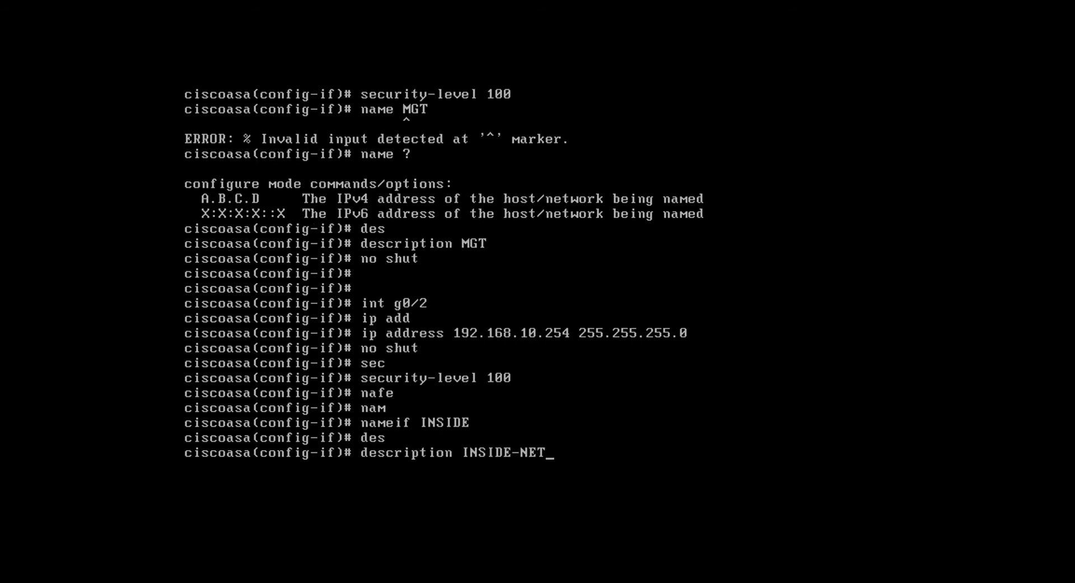
key(Return)
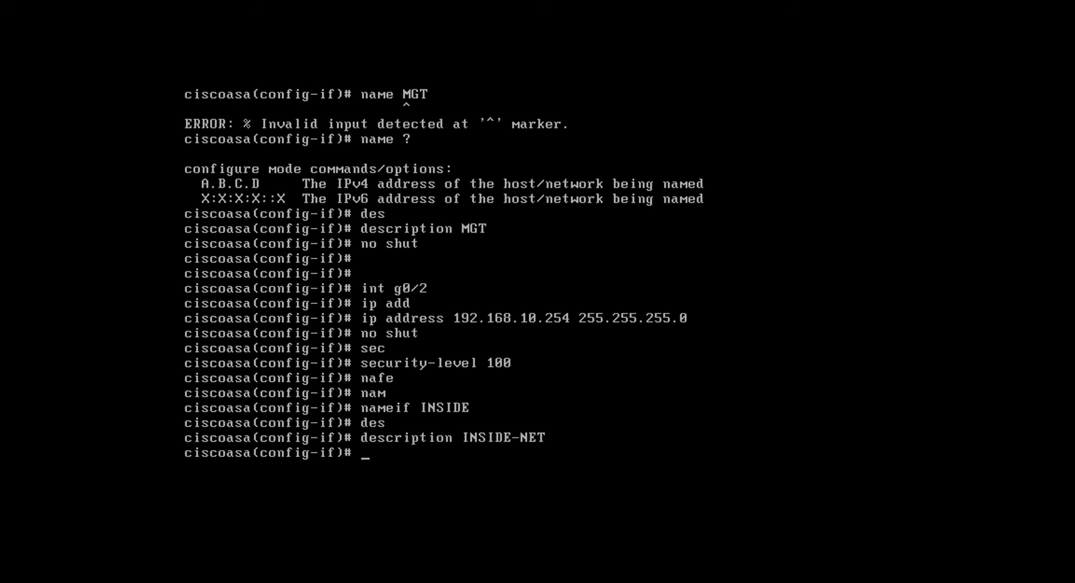
Switch to interface g0/0 and set it to obtain its IP address through DHCP
text(int)
text(g0/0)
key(Return)
text(ip a)
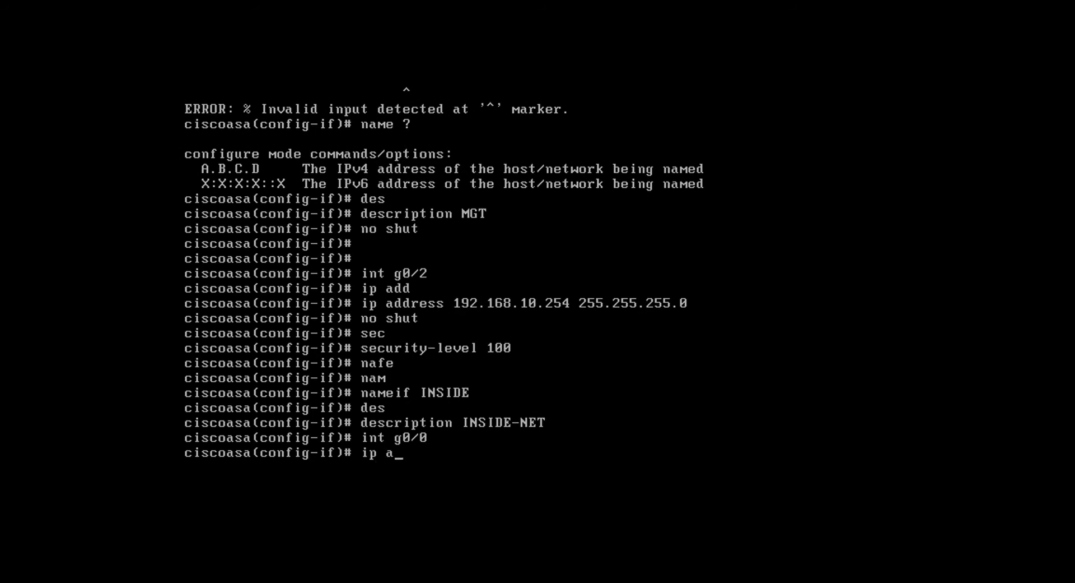
text(dd)
key(Tab)
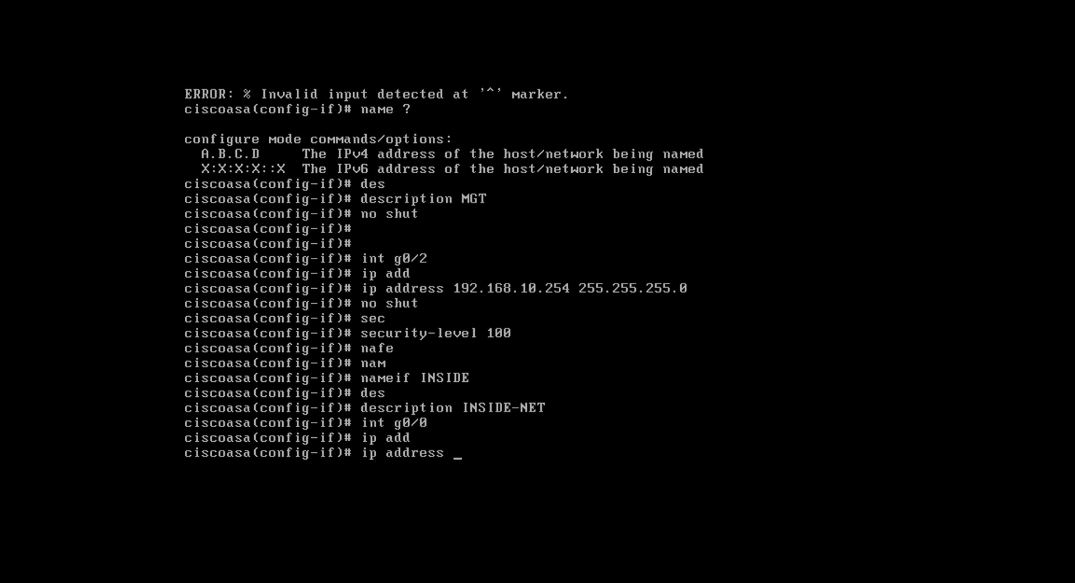
text(dhc)
key(Tab)
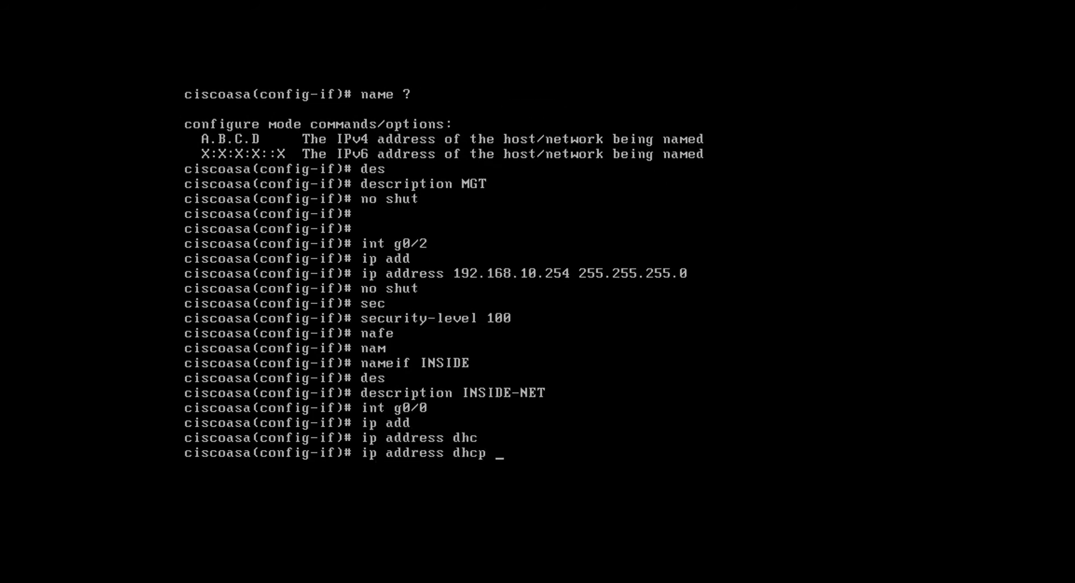
key(Return)
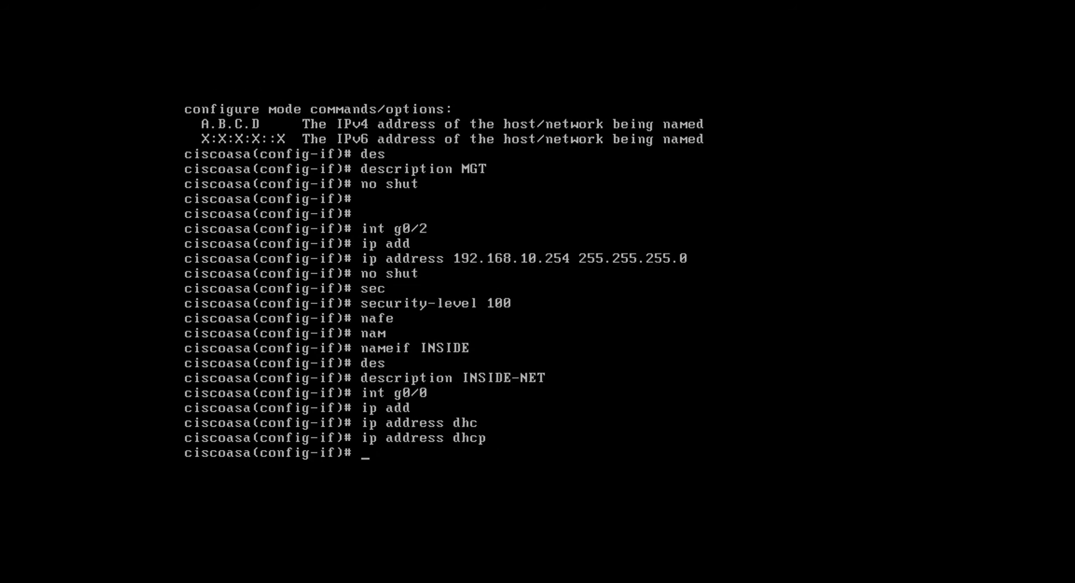
Set the security level of interface g0/0 to 0 and name it OUTSIDE with the nameif command
text(sec)
key(Tab)
text(0)
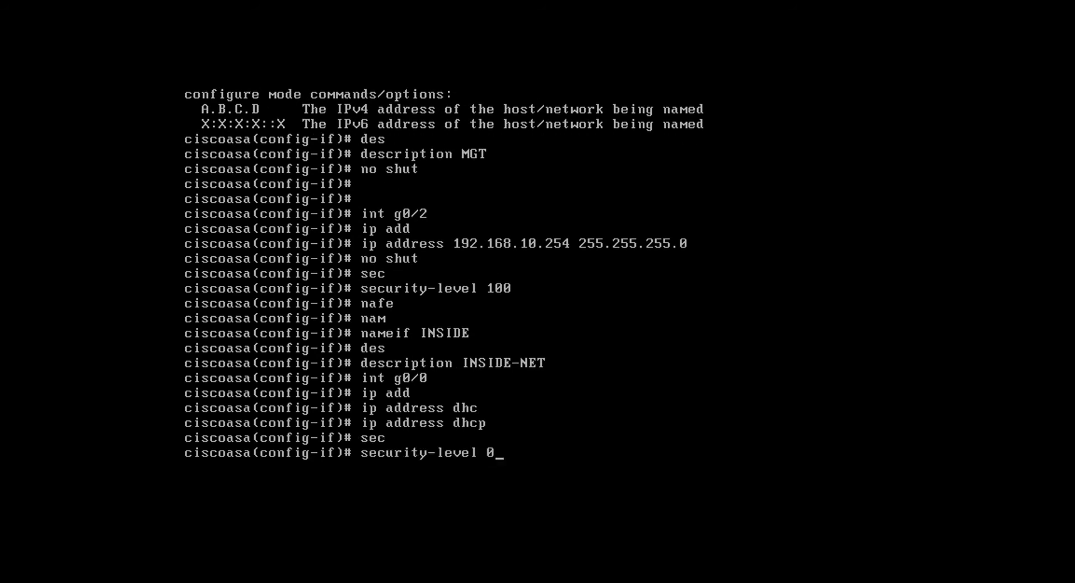
key(Return)
text(name)
key(Tab)
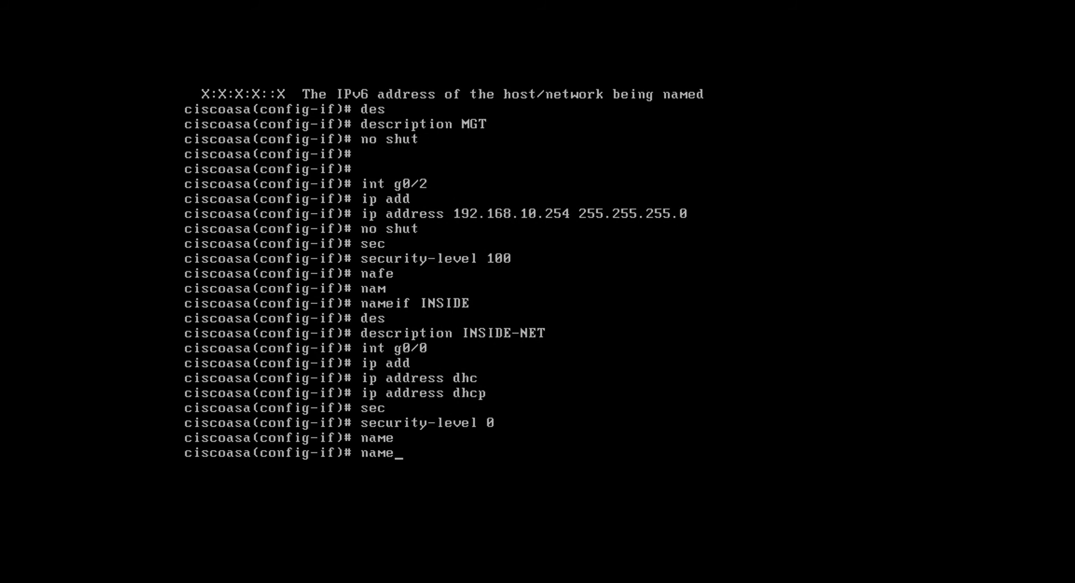
text(if)
text( OUTSID)
text(E)
key(Return)
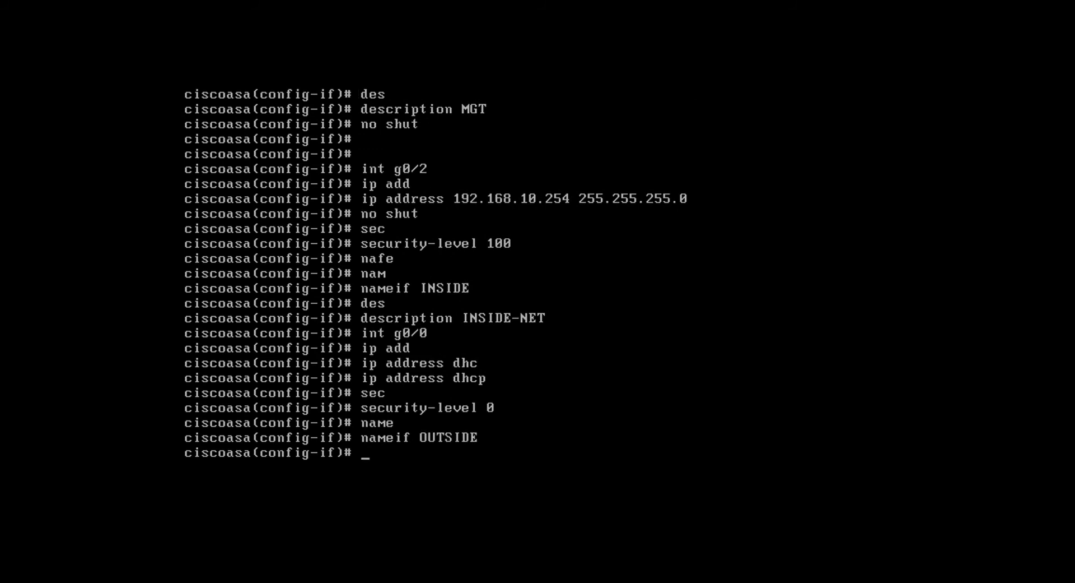
Give interface g0/0 the description LINK-TO-OUTSIDE and enable it with "no shut"
text(des)
key(Tab)
text(LINK)
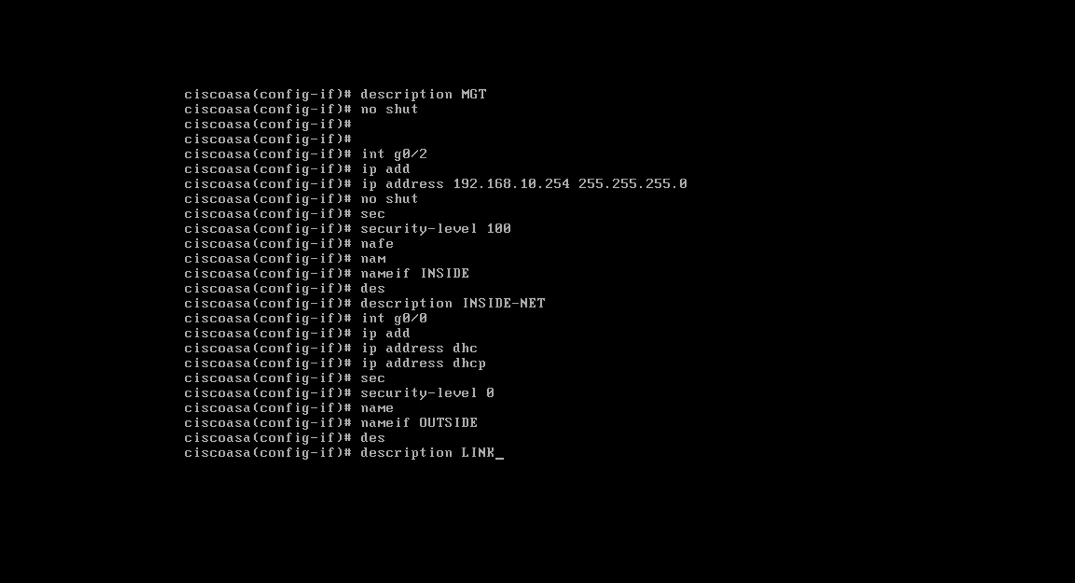
text(-TO-OUTSIDE)
key(Return)
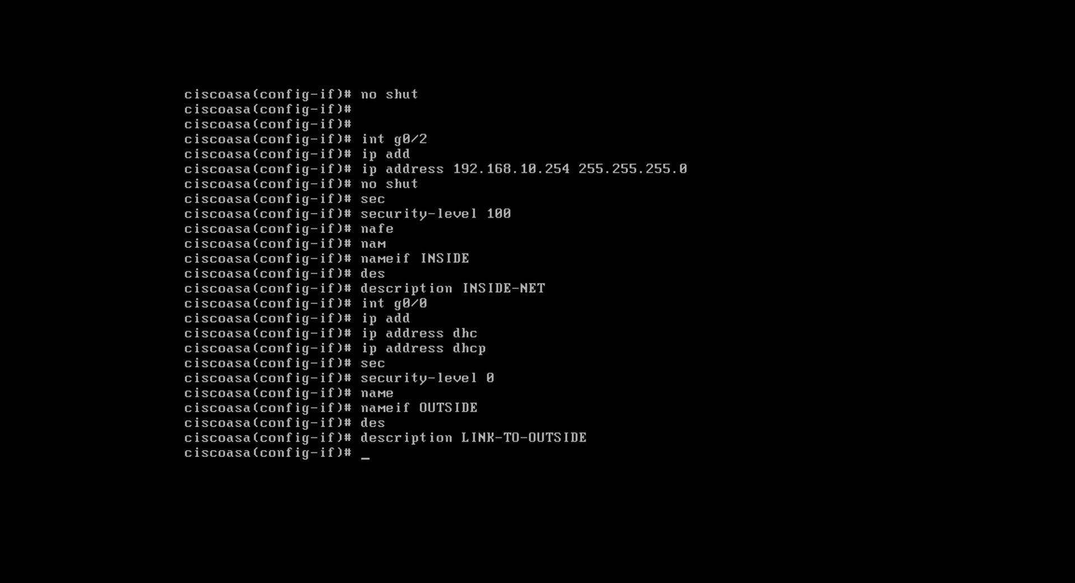
text(no shut)
key(Return)
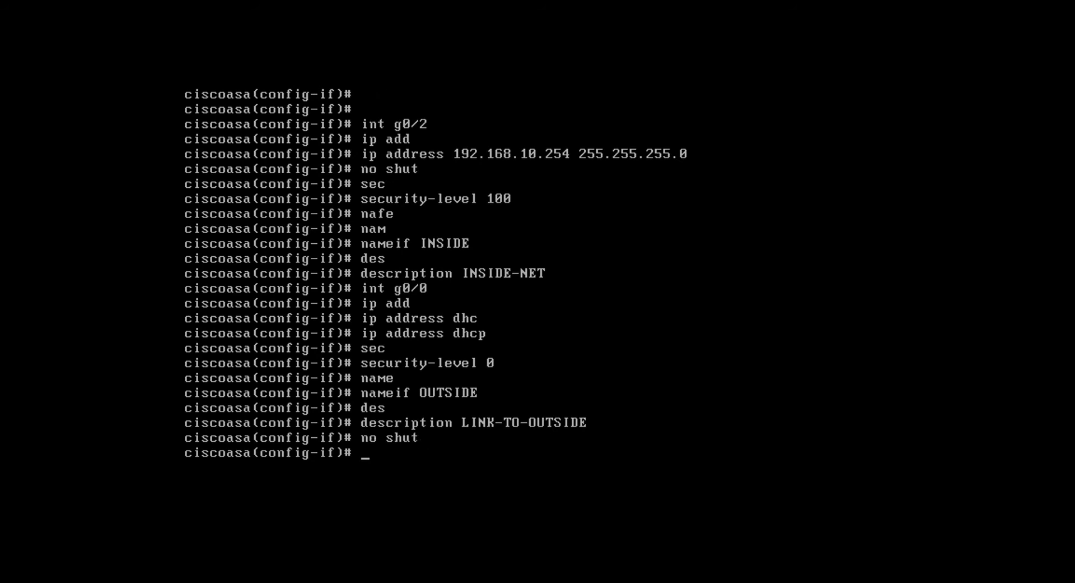
Switch to interface g0/1 and assign it the IP address 192.168.20.254 with mask 255.255.255.0
text(int g0/1)
key(Return)
text(i)
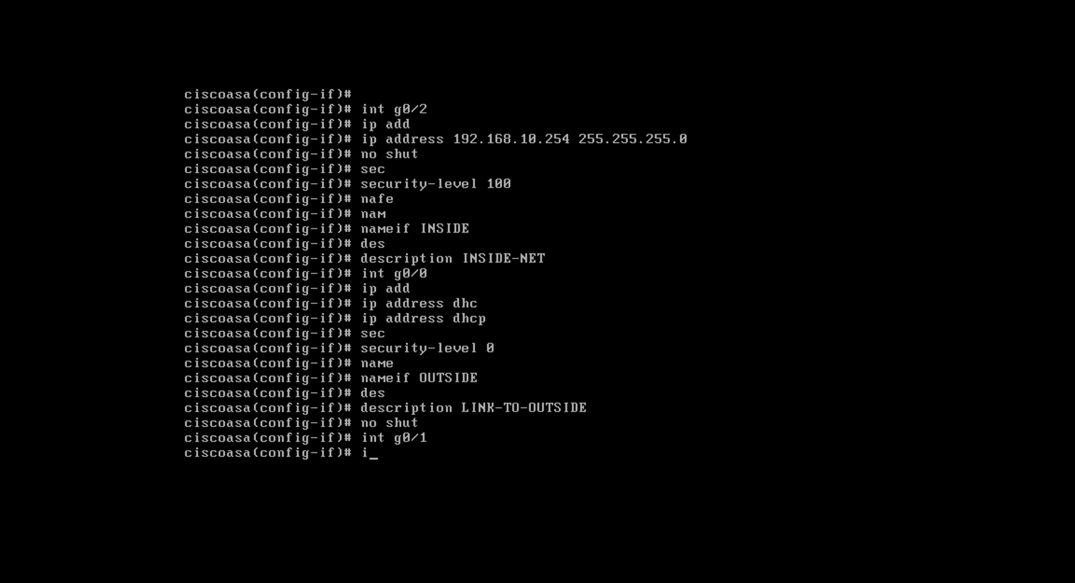
text(p add)
key(Tab)
text(19)
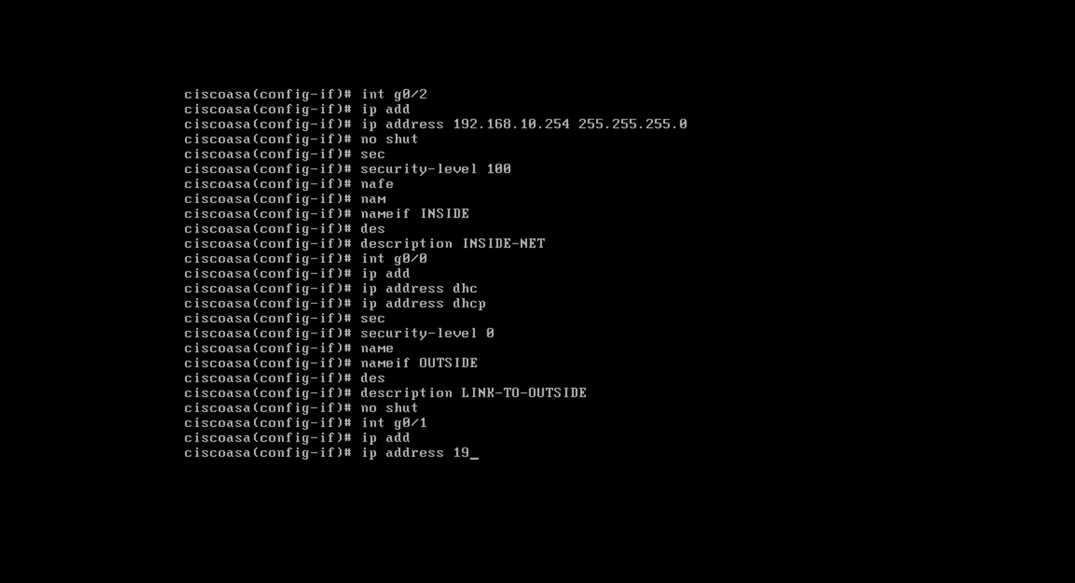
text(2.168.20.254 255.255.255.0)
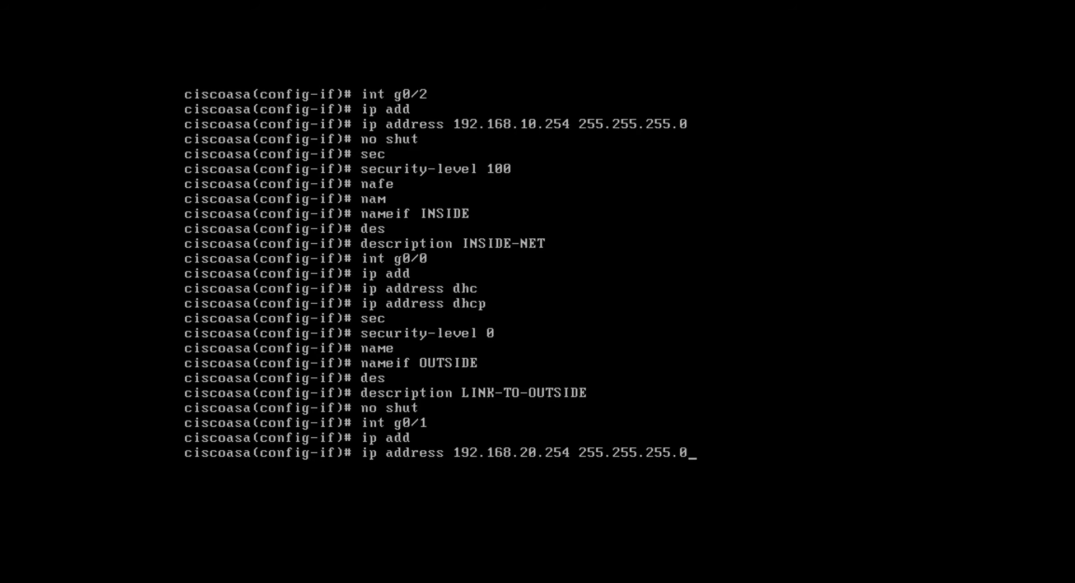
key(Return)
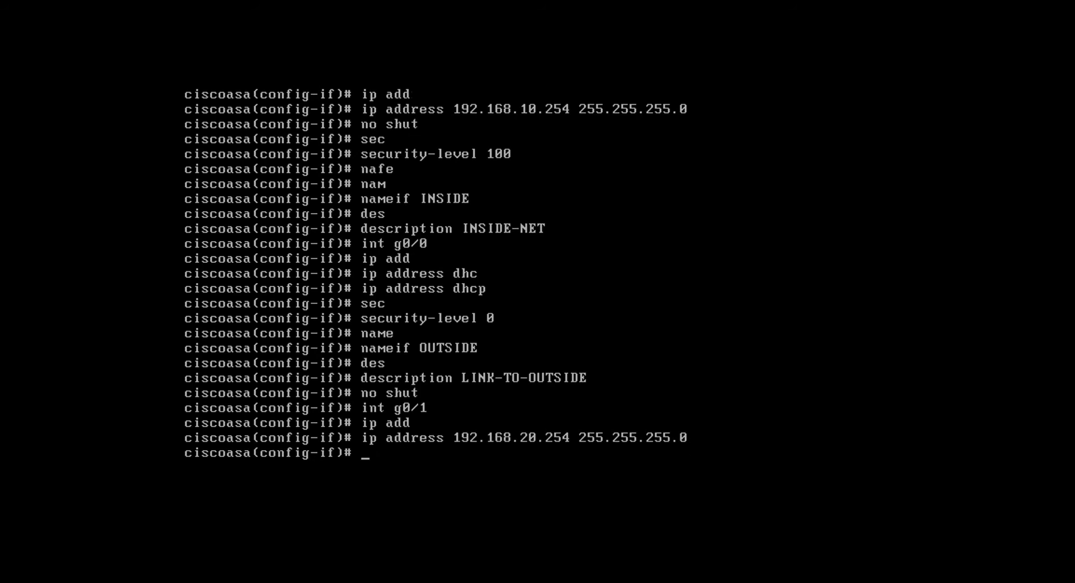
Name interface g0/1 DMZ with the nameif command
text(nameif DMZ)
key(Return)
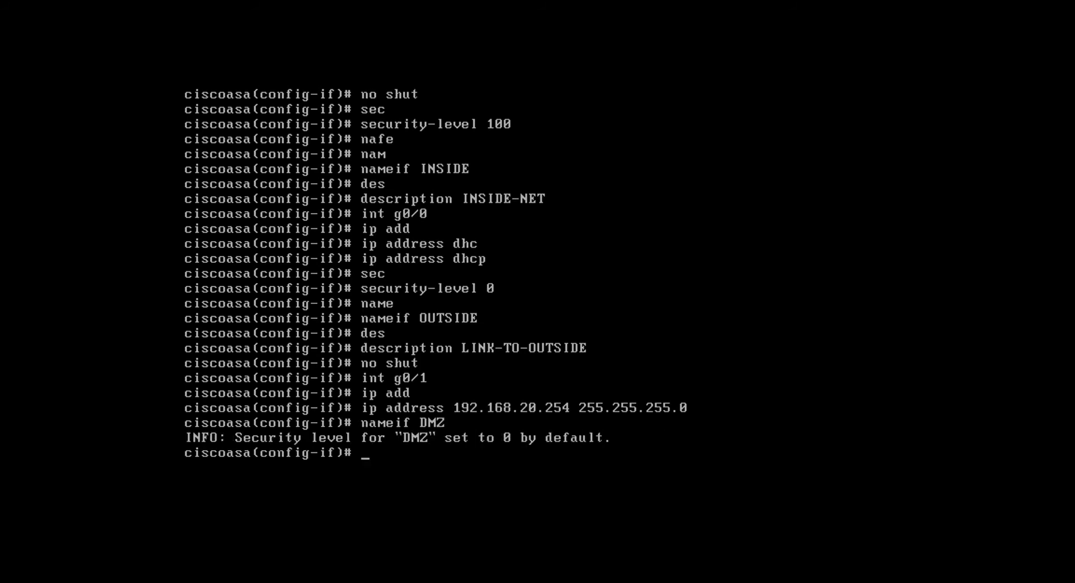
key(Return)
key(Return)
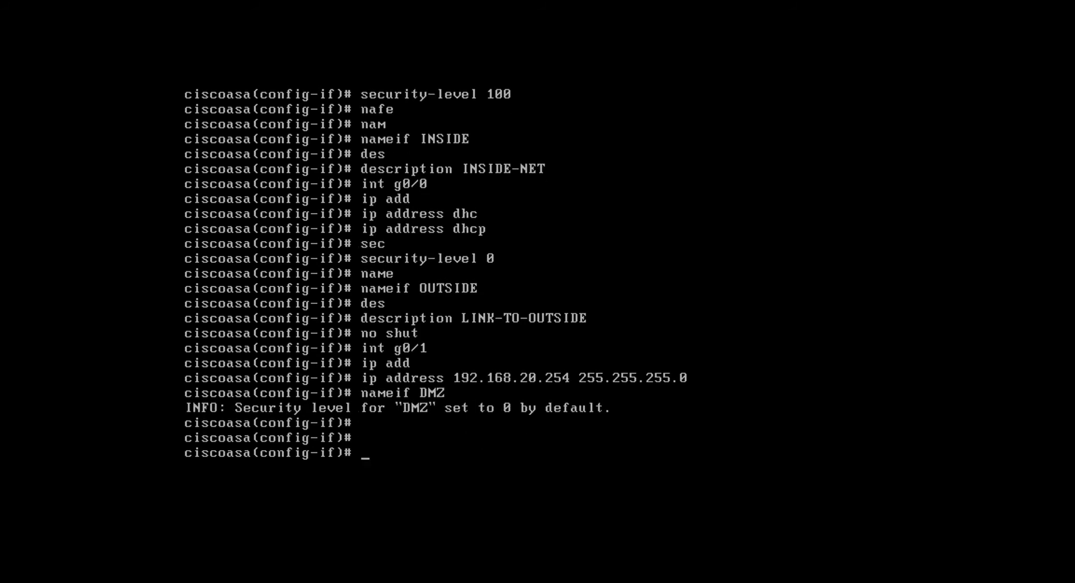
Set the security level of interface g0/1 to 50
text(name)
key(BackSpace)
key(BackSpace)
key(BackSpace)
key(BackSpace)
key(BackSpace)
text(se)
key(BackSpace)
text(e)
key(Tab)
text(cu)
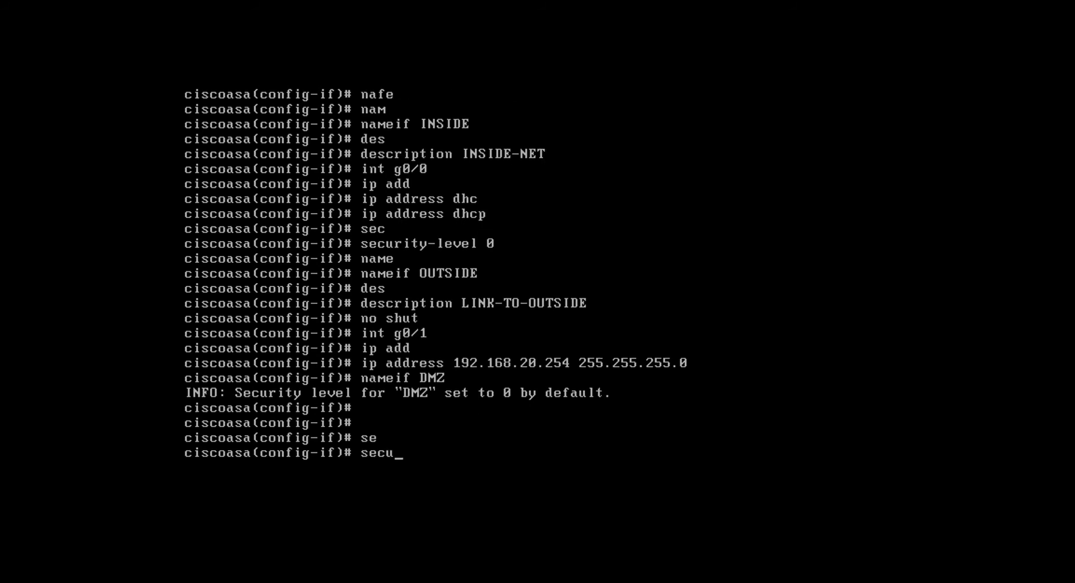
key(Tab)
text(50)
key(Return)
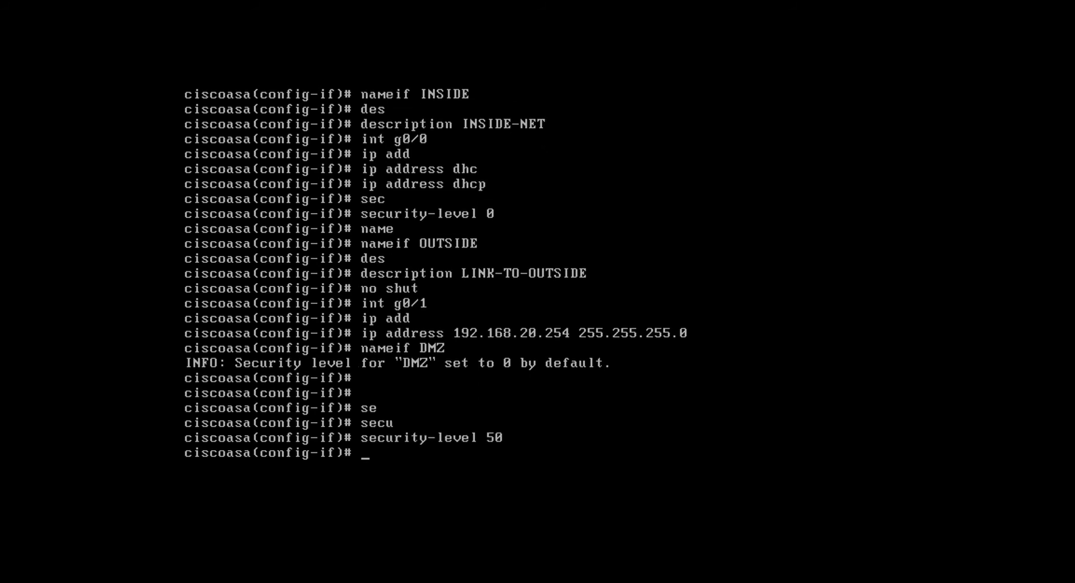
Give interface g0/1 the description DMZ, enable it with "no shut" and exit interface configuration mode
text(des)
key(Tab)
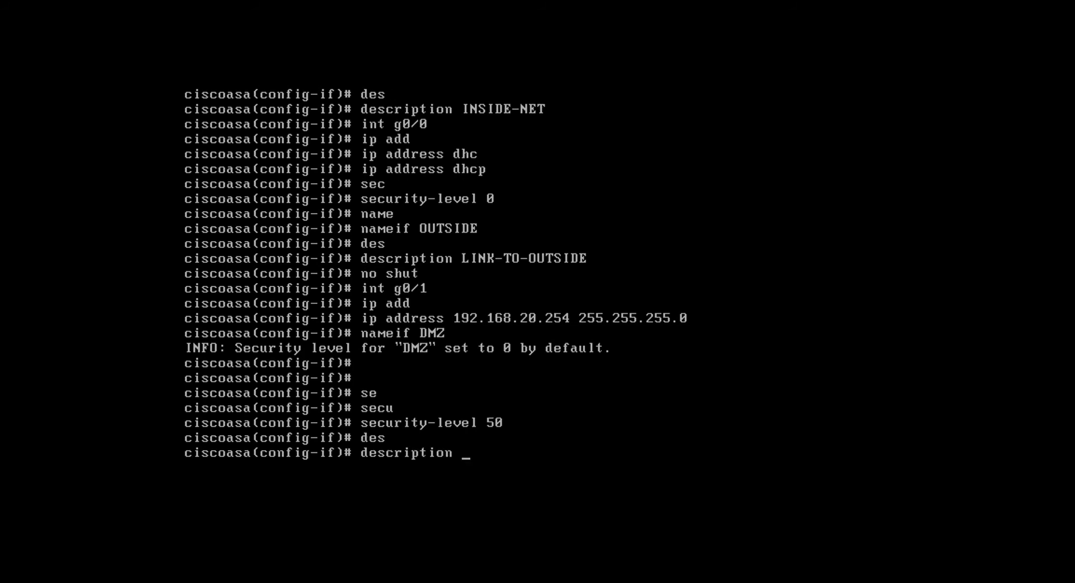
text(DMZ)
key(Return)
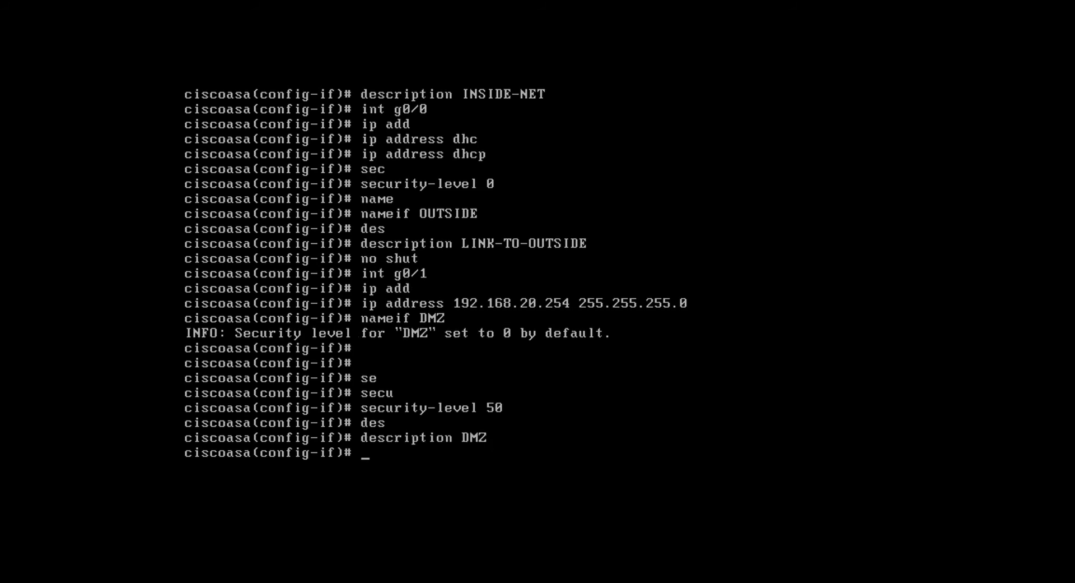
text(no shut)
key(Return)
key(Return)
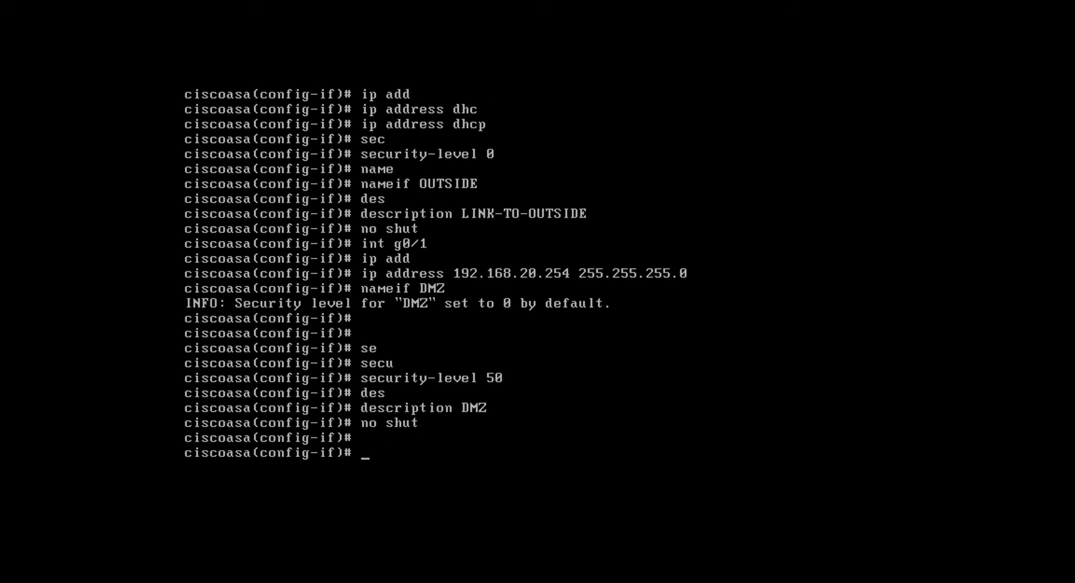
text(exit)
key(Return)
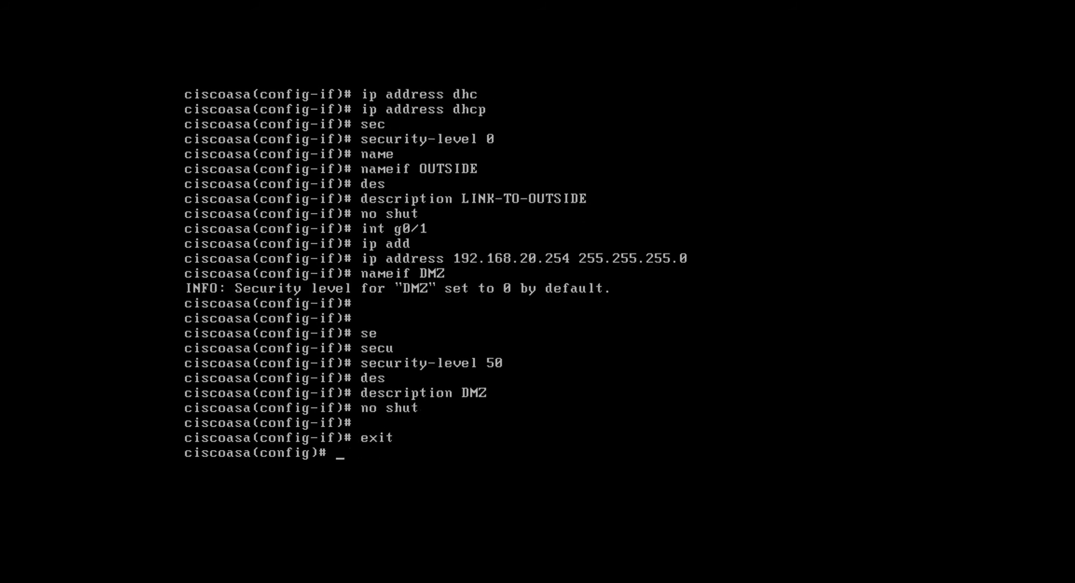
Check the addresses and status of all interfaces with "show interface ip brief"
text(so)
key(BackSpace)
text(hw)
key(BackSpace)
text(ow ip in)
key(Tab)
key(BackSpace)
key(BackSpace)
key(BackSpace)
key(BackSpace)
key(BackSpace)
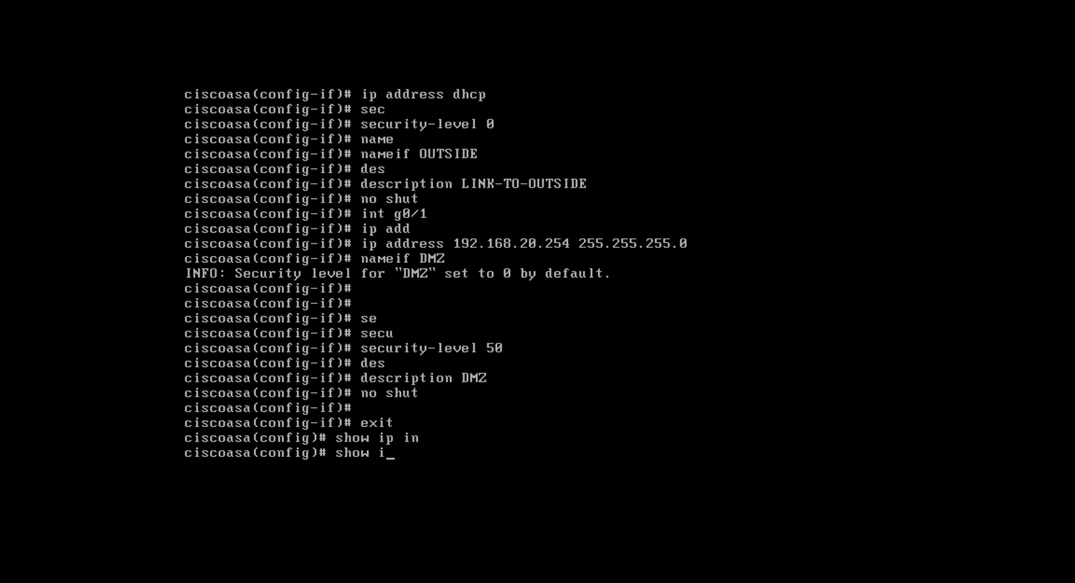
text(int)
key(Tab)
text(i)
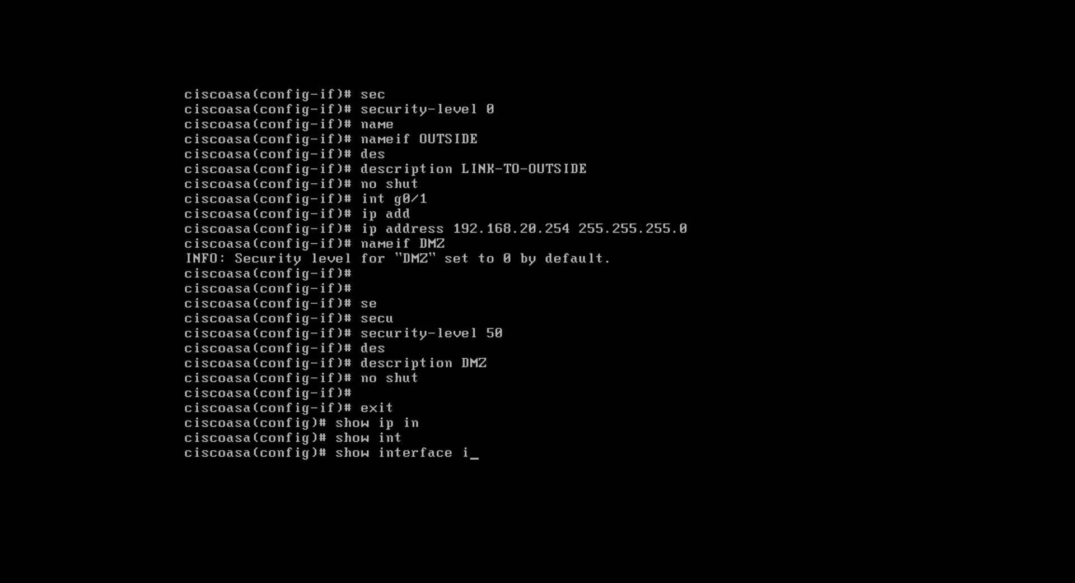
key(Tab)
text(p)
key(Tab)
text(?)
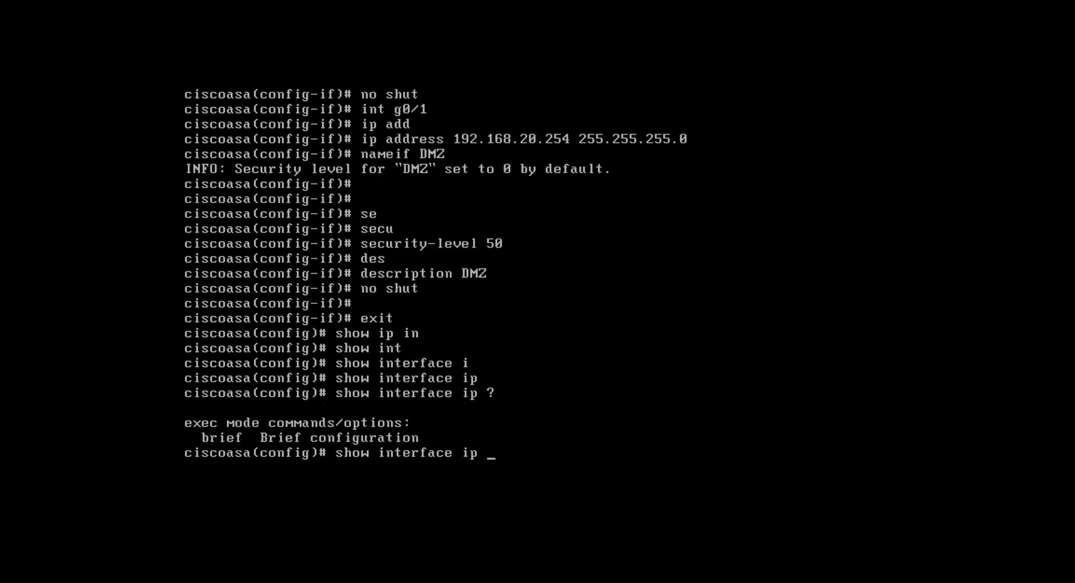
text(brief)
key(Return)
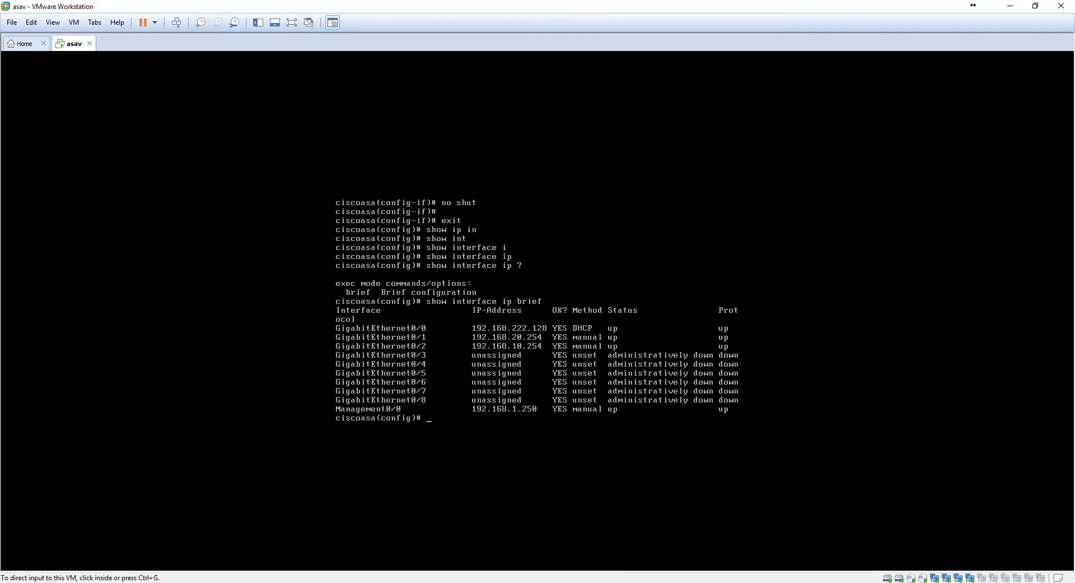
Switch to Google Chrome and try to open the ASA management address 192.168.1.250
right_click(344, 581)
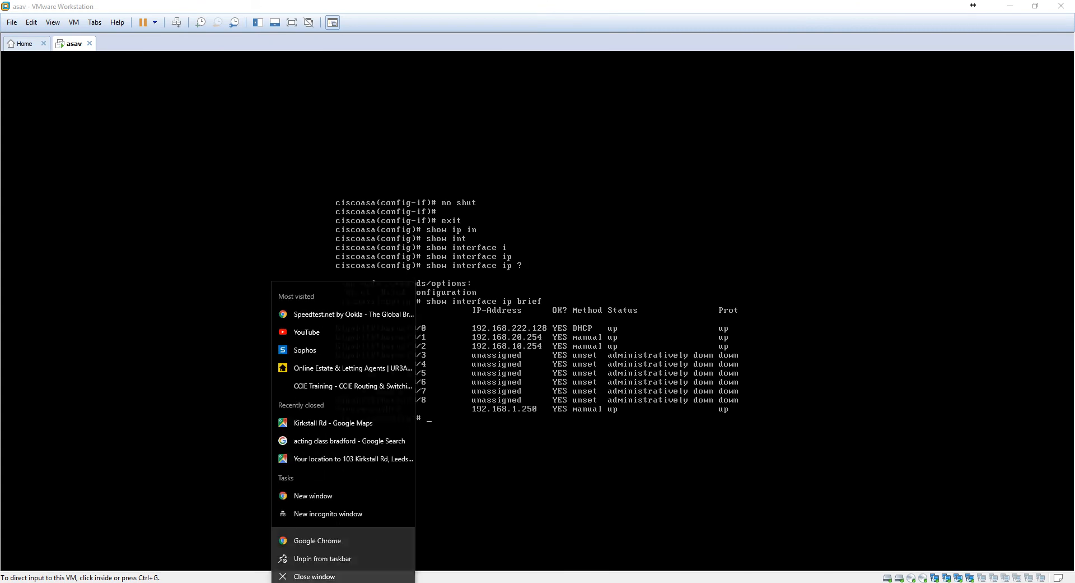
click(334, 535)
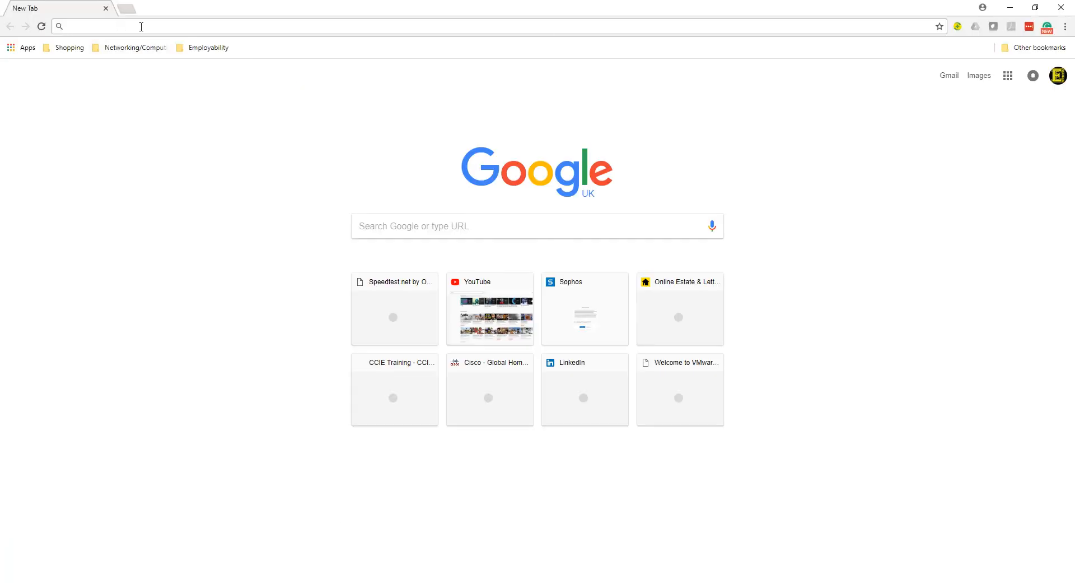
text(192.168.1)
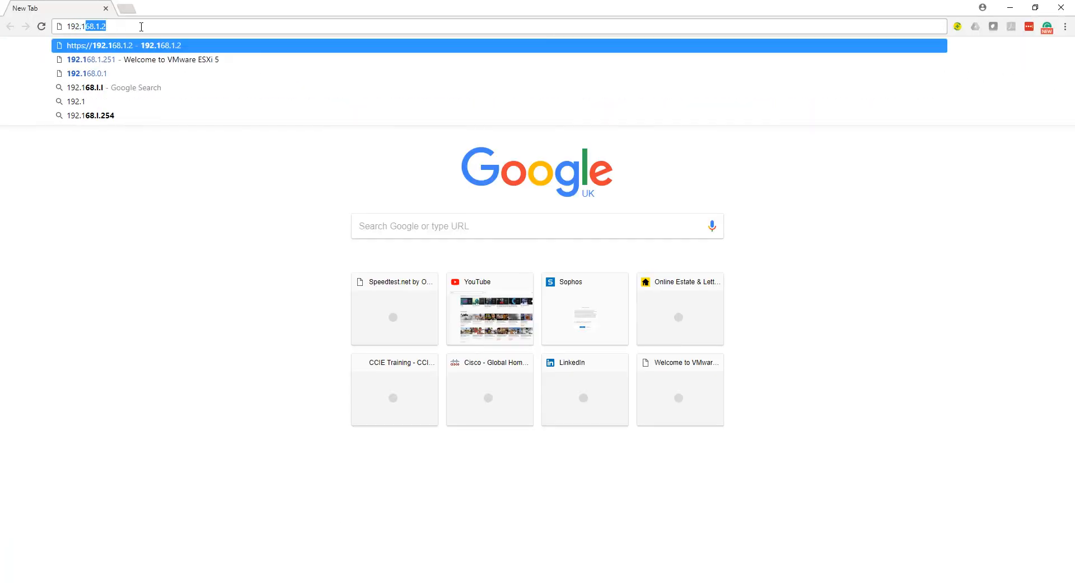
text(.250)
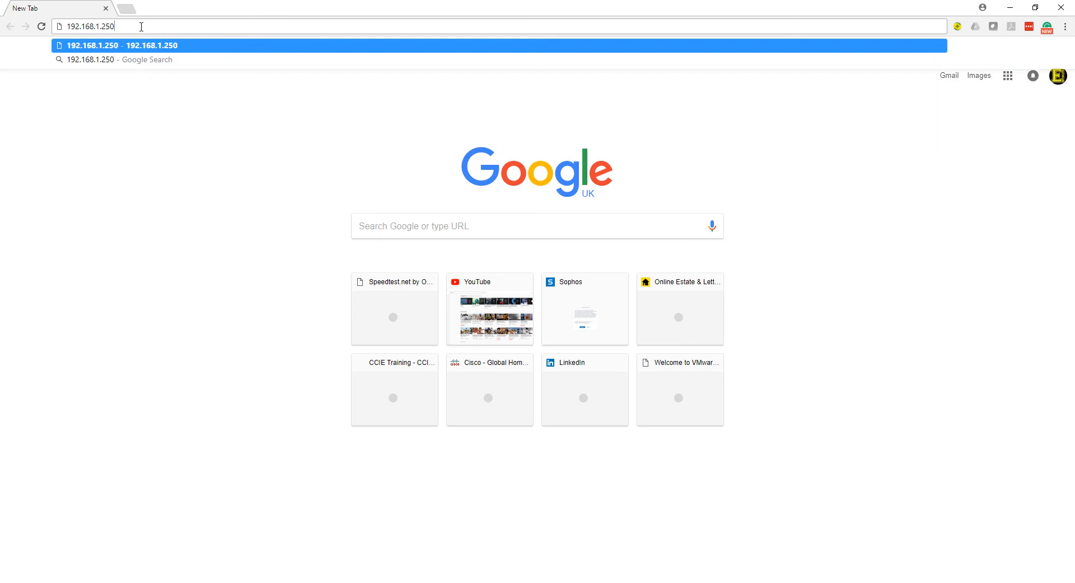
key(Return)
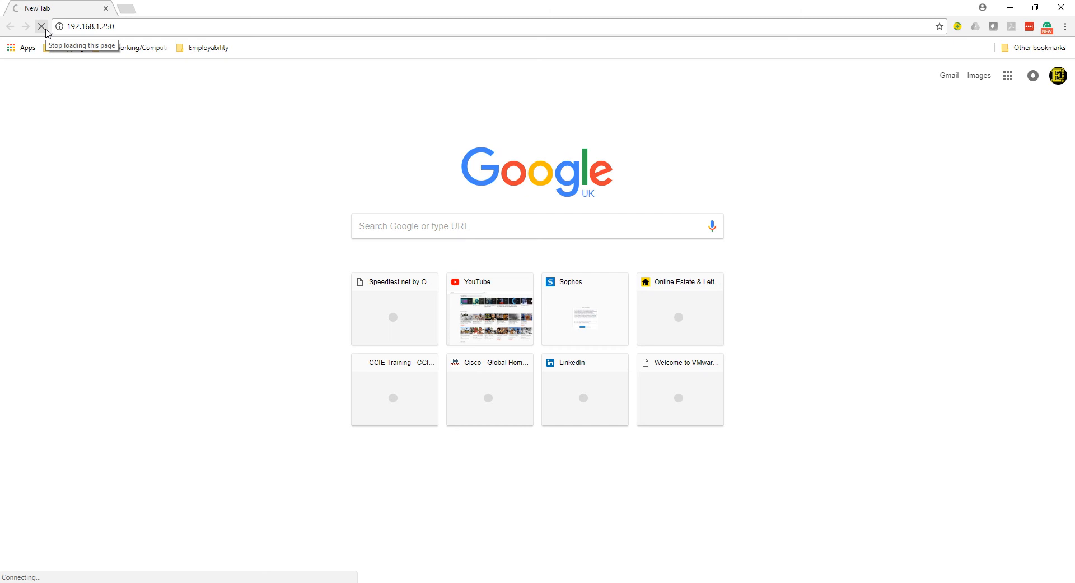
click(83, 27)
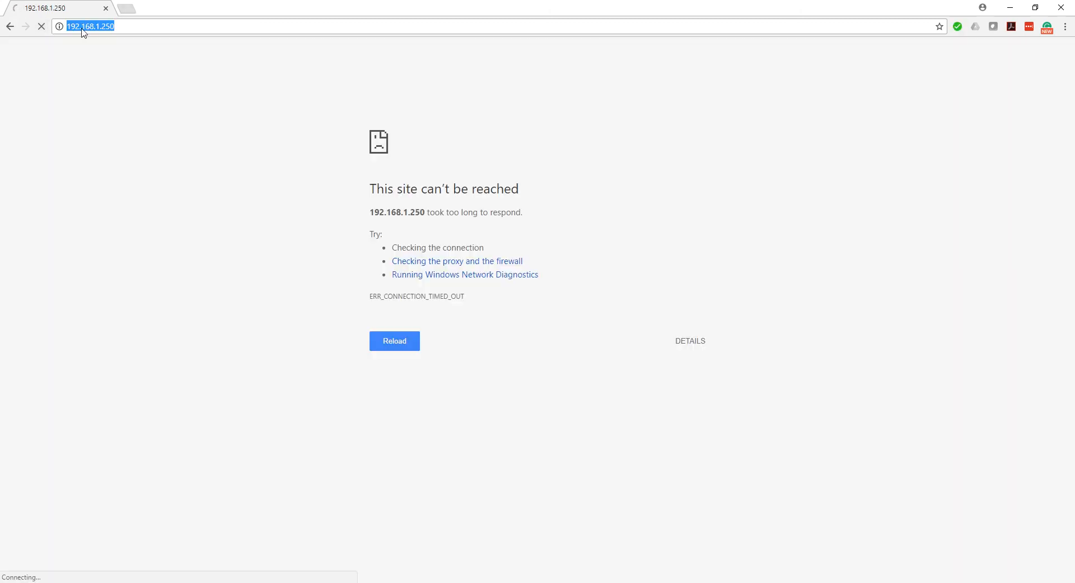
click(82, 27)
text(http)
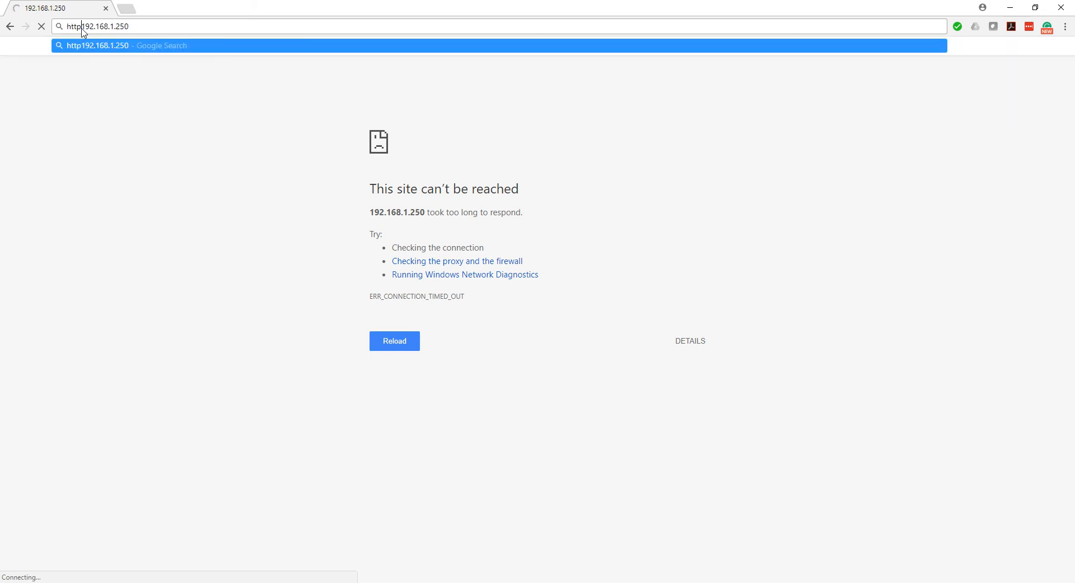
key(BackSpace)
key(BackSpace)
key(BackSpace)
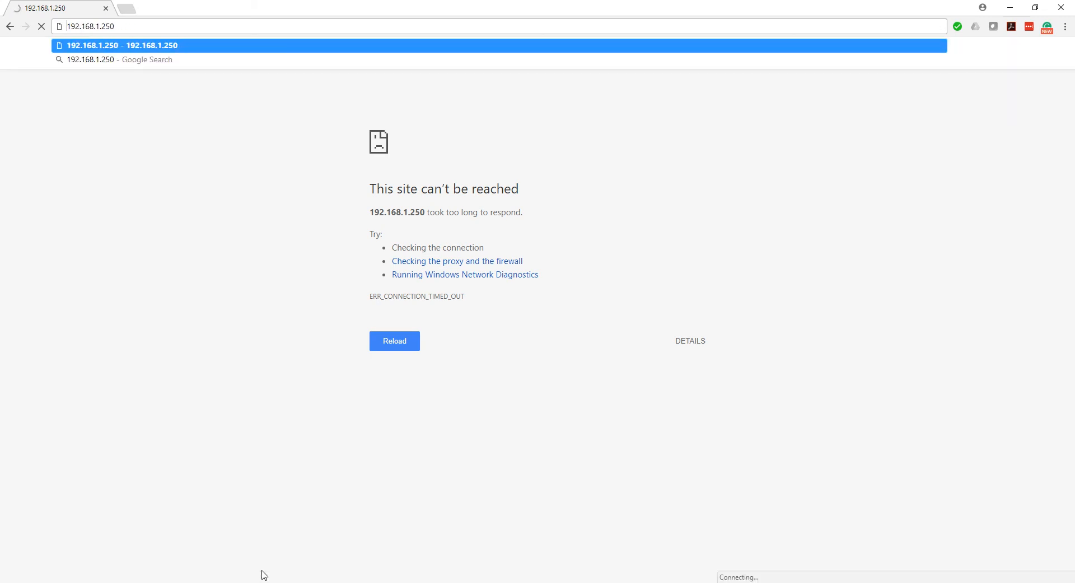
Switch to the ASAv console in VMware Workstation and enable the HTTP server with "http server ena"
key(alt+Tab)
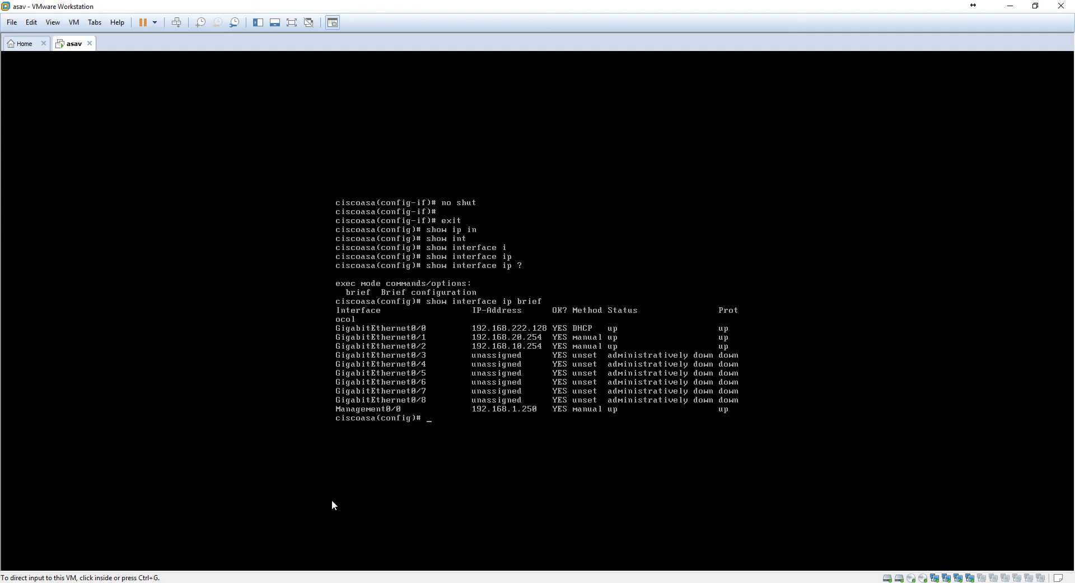
click(439, 383)
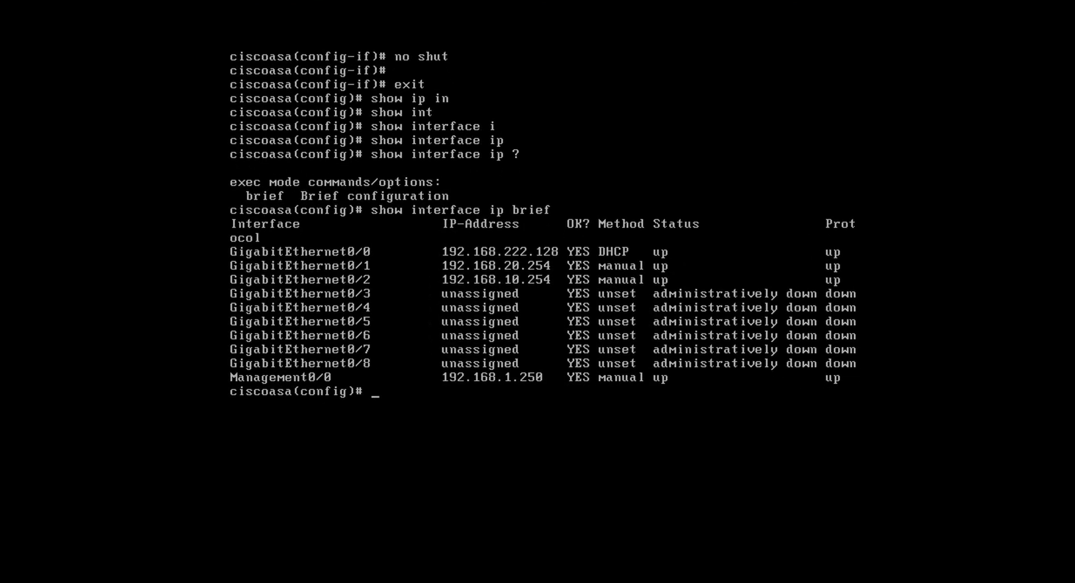
text(http server ena)
key(Return)
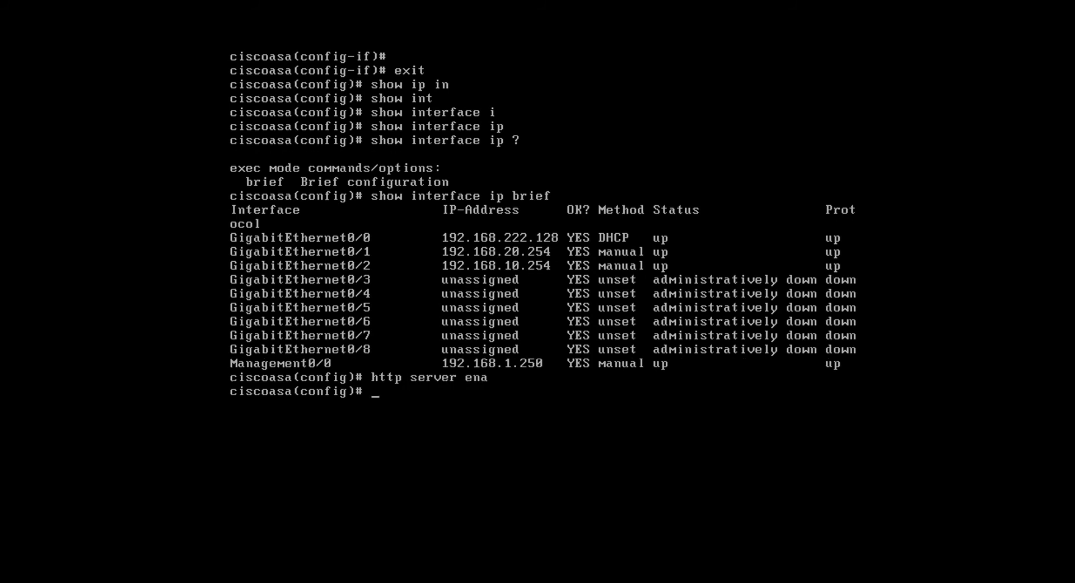
List the interface names accepted by "http 192.168.1.0 255.255.255.0" with the command help, and clear the line
text(https)
key(BackSpace)
text(192.168.1)
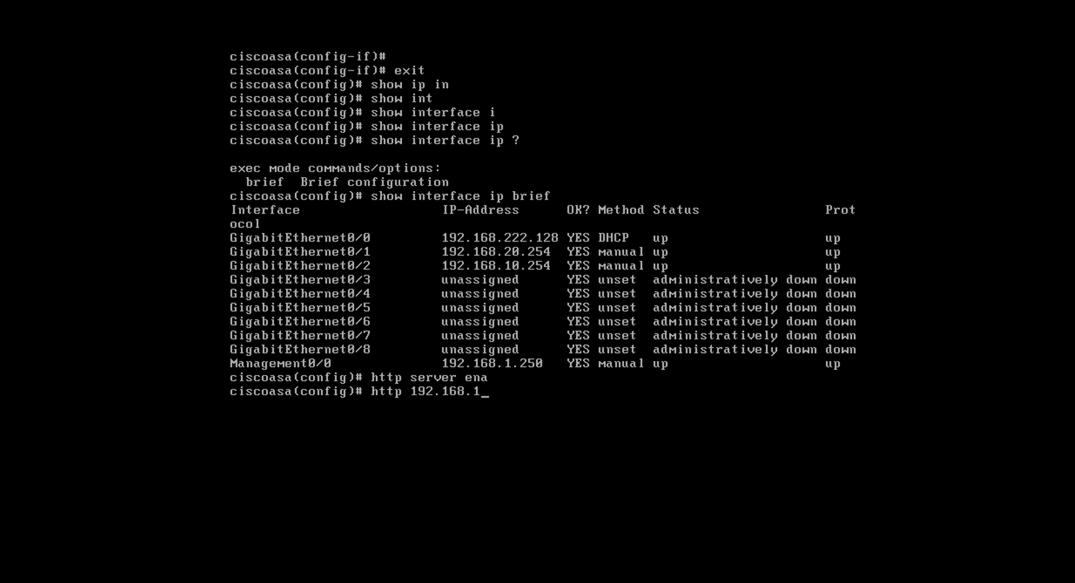
text(.0 255.255.2)
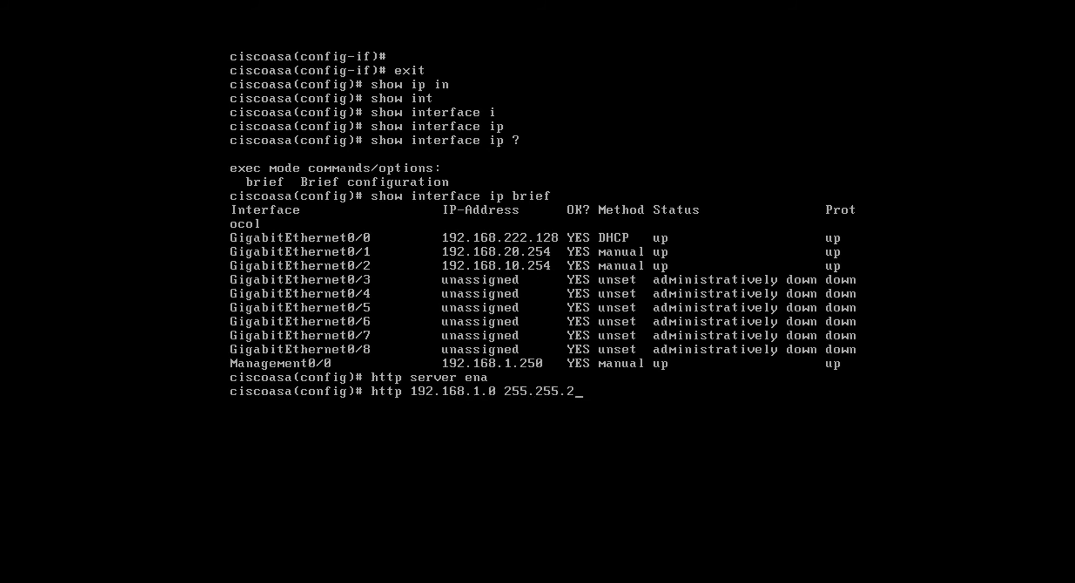
text(55.0 ?)
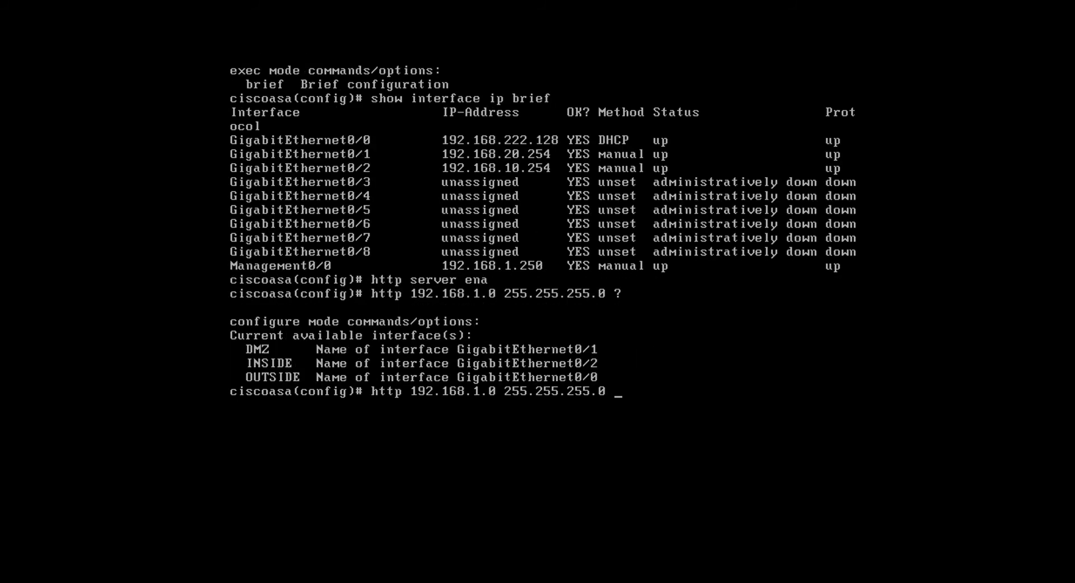
key(BackSpace)
key(BackSpace)
key(BackSpace)
key(BackSpace)
key(BackSpace)
key(BackSpace)
key(BackSpace)
key(BackSpace)
key(BackSpace)
key(BackSpace)
key(BackSpace)
key(BackSpace)
key(BackSpace)
key(BackSpace)
key(BackSpace)
key(BackSpace)
key(BackSpace)
key(BackSpace)
key(BackSpace)
key(BackSpace)
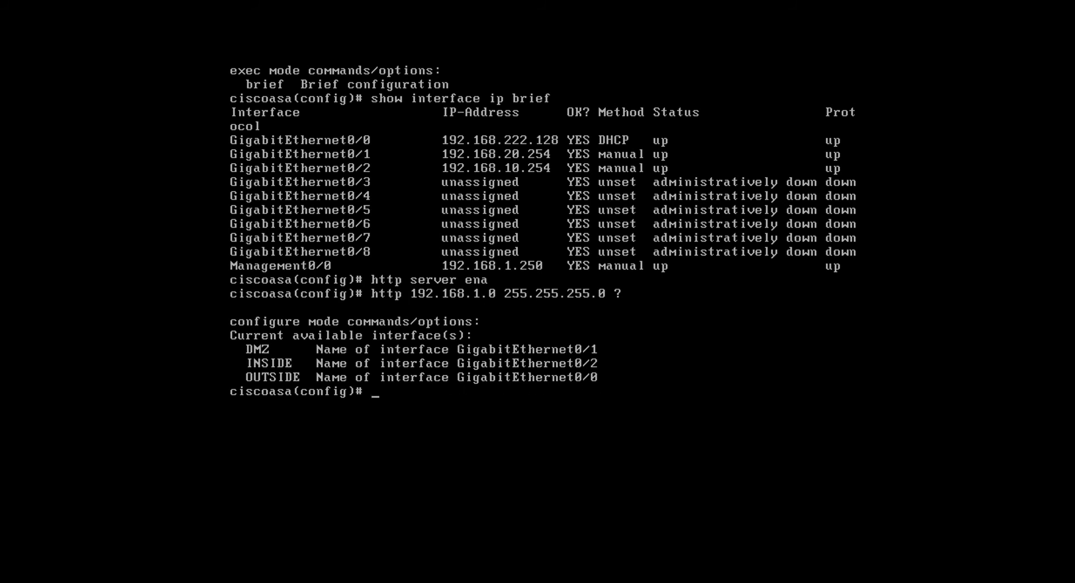
Enter configuration of interface management 0/0 and name it MGT with "nameif MGT"
text(int man)
key(Tab)
text(0/0)
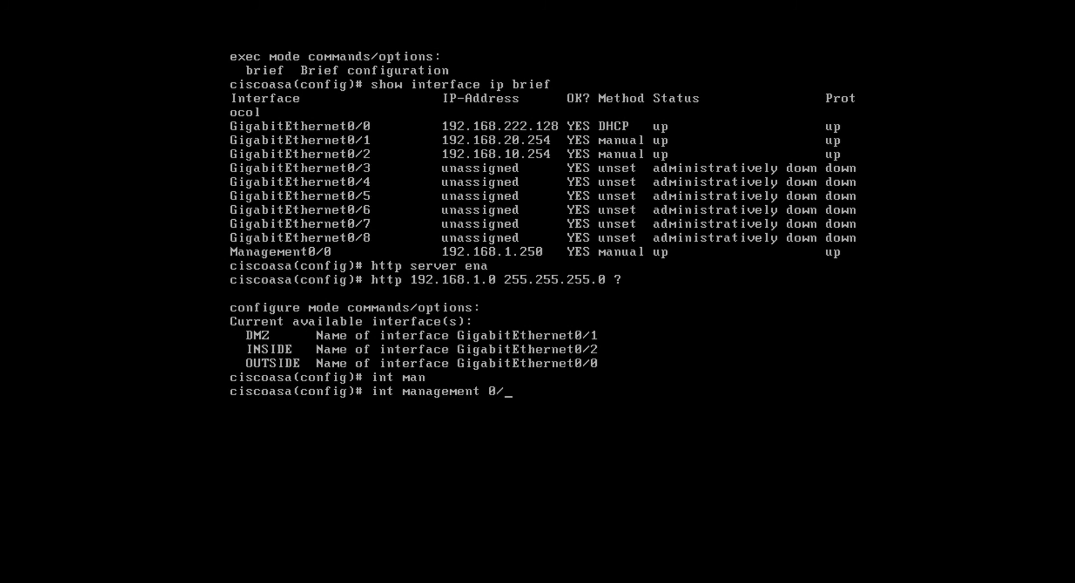
key(Return)
text(name)
key(Tab)
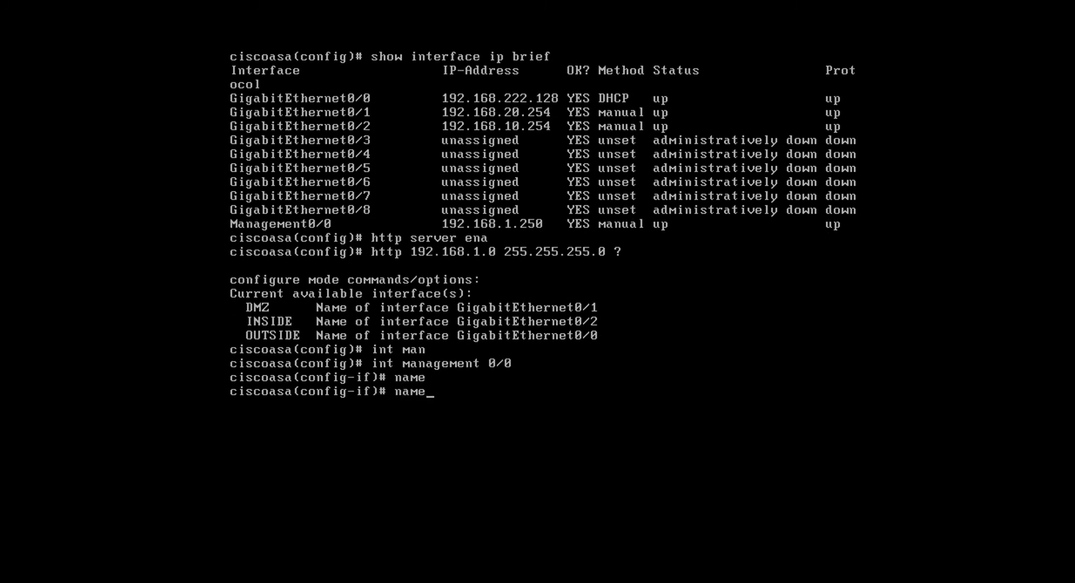
text(if)
key(Tab)
text(MA)
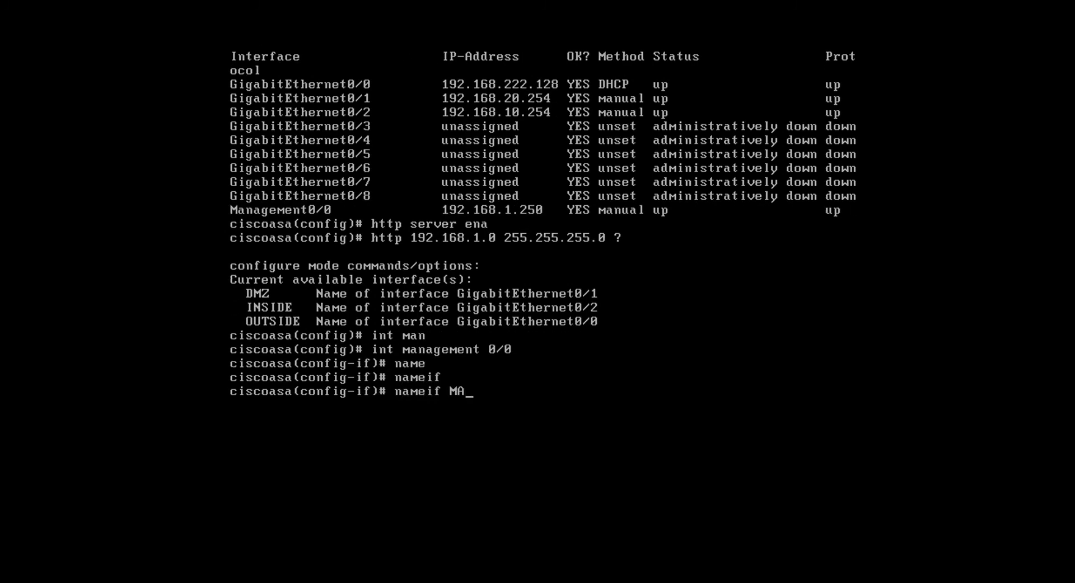
text(NGE)
key(BackSpace)
key(BackSpace)
key(BackSpace)
key(BackSpace)
text(GT)
key(Return)
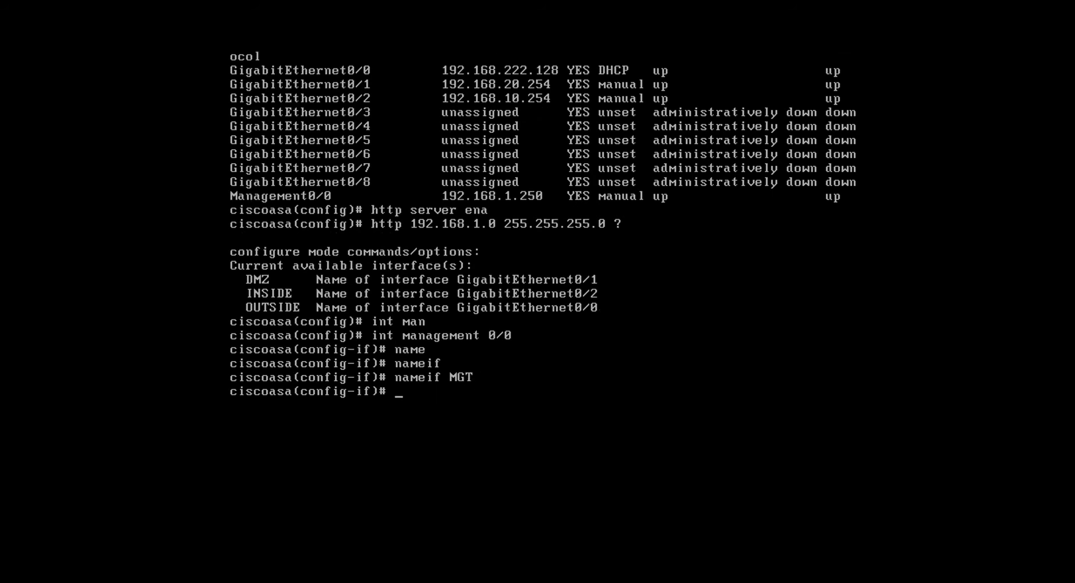
Exit the management interface's configuration mode
key(Up)
key(BackSpace)
key(BackSpace)
text(exit)
key(BackSpace)
key(BackSpace)
key(BackSpace)
key(BackSpace)
key(BackSpace)
key(BackSpace)
key(BackSpace)
key(BackSpace)
key(BackSpace)
key(BackSpace)
key(BackSpace)
key(BackSpace)
text(exit)
key(Return)
key(Up)
key(Up)
key(Up)
key(Up)
key(Up)
key(Up)
key(Up)
key(Up)
key(Up)
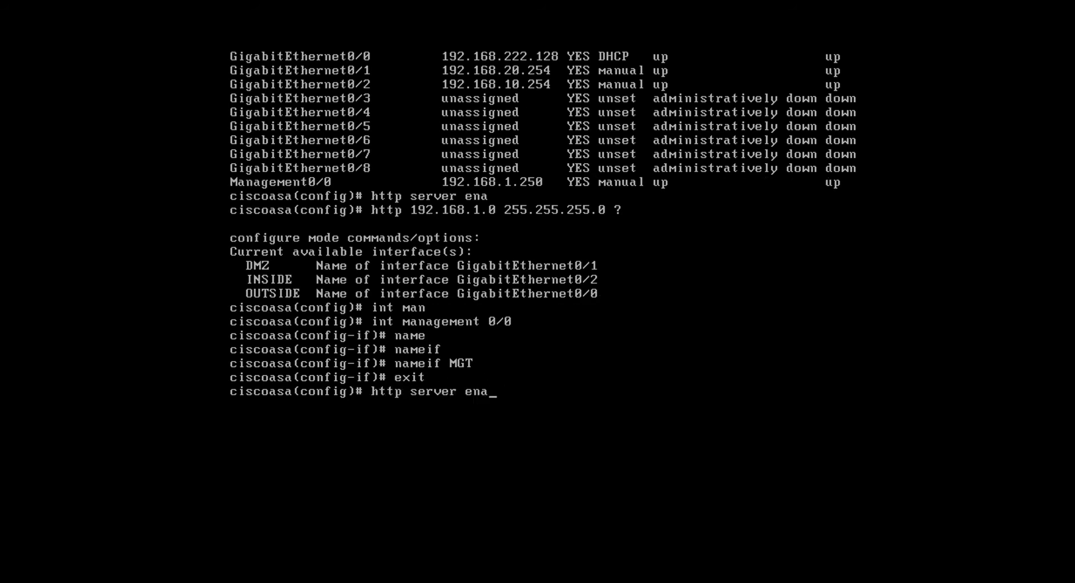
key(Down)
key(Down)
key(Down)
key(Down)
key(Down)
key(Down)
key(Down)
key(Down)
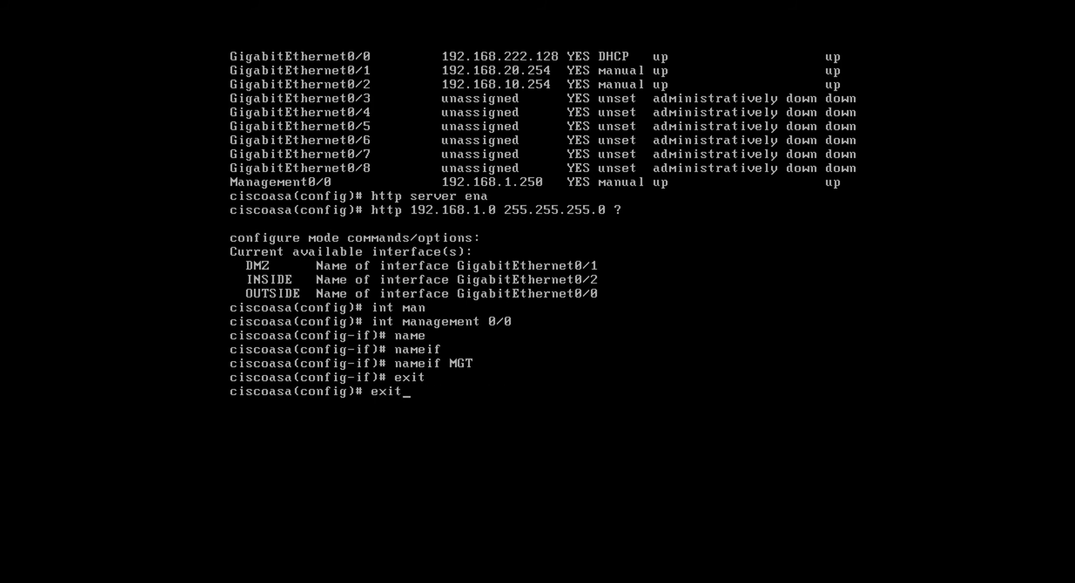
key(Down)
Allow HTTP access from network 192.168.1.0 255.255.255.0 on the MGT interface, checking the available interface names with the command help
text(http 192.168.1)
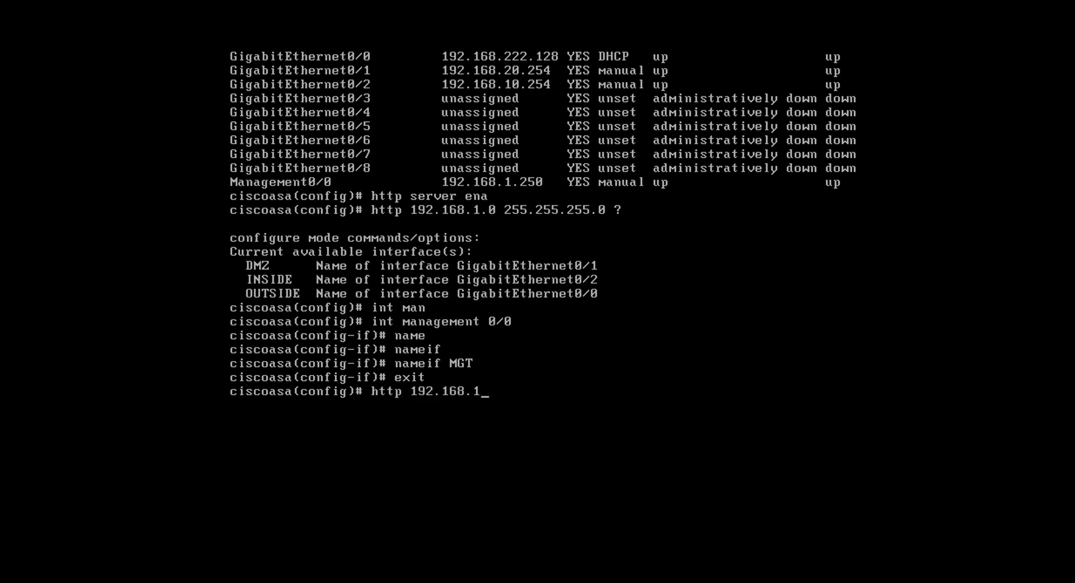
text(.0 255.255.255.0 )
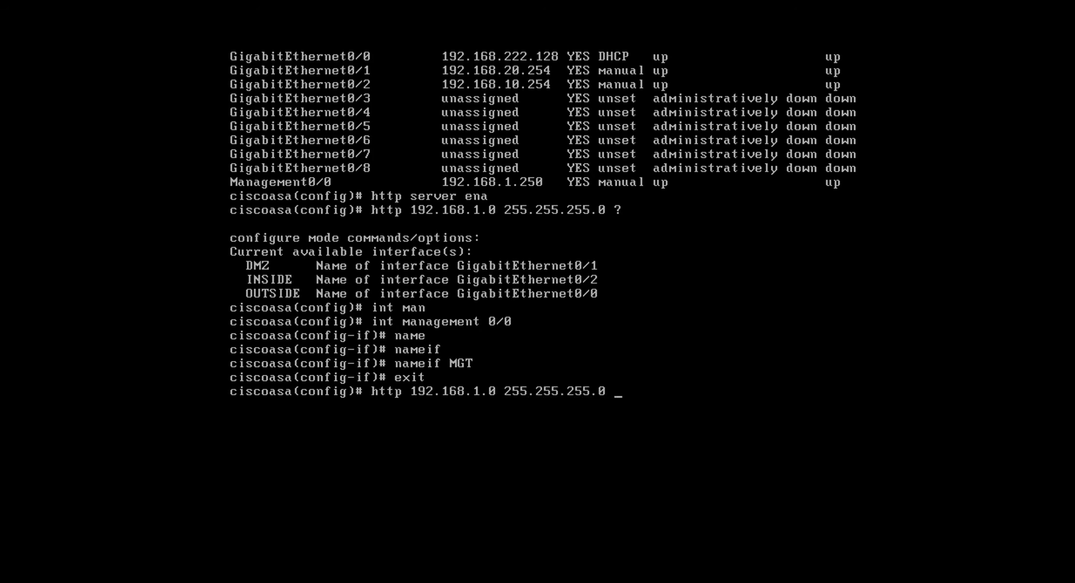
text(?)
text(MGT)
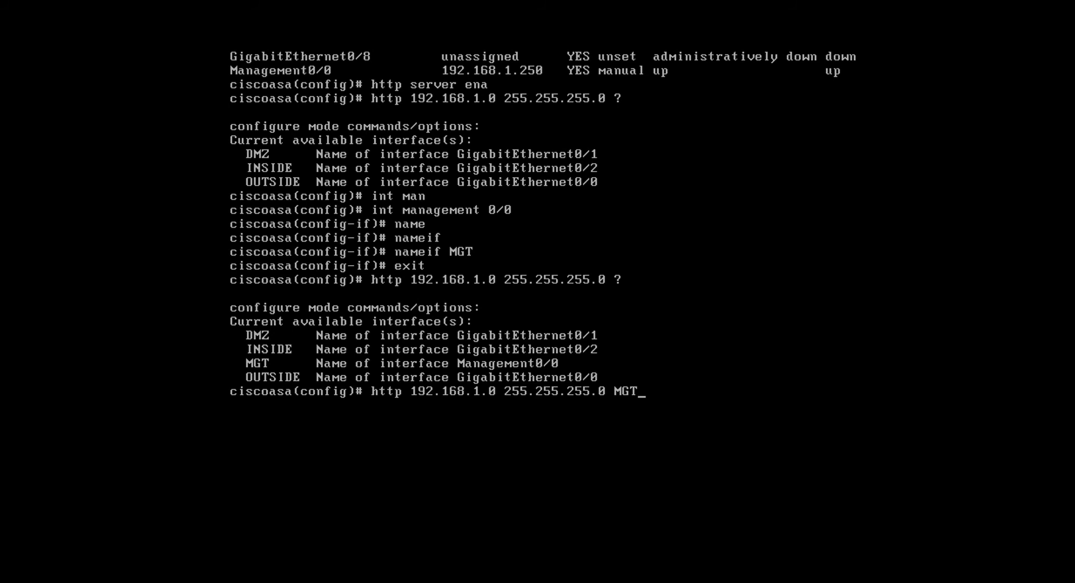
key(Return)
key(Return)
key(Return)
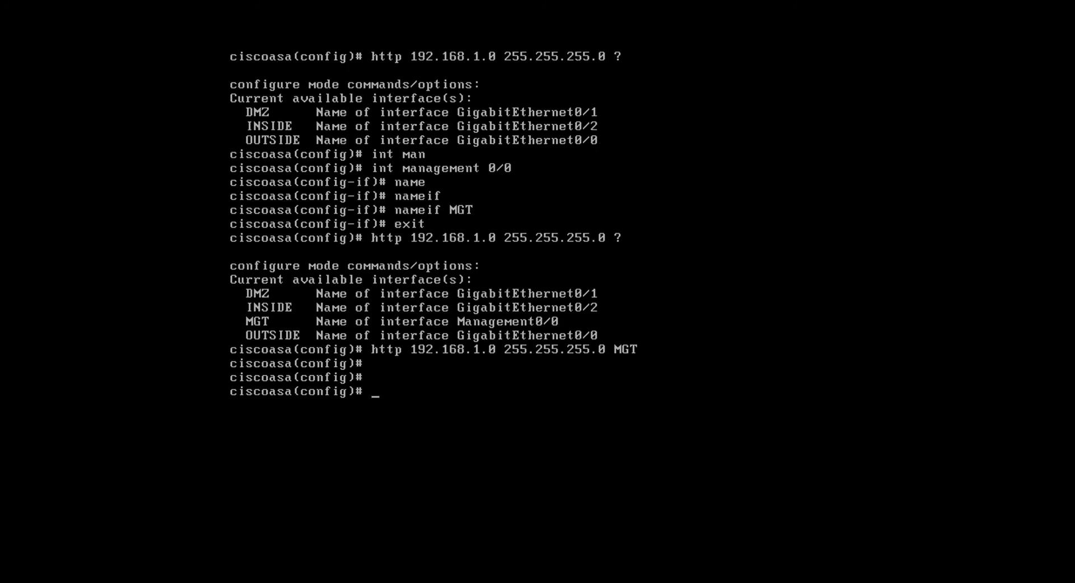
key(ctrl+alt)
key(alt+Tab)
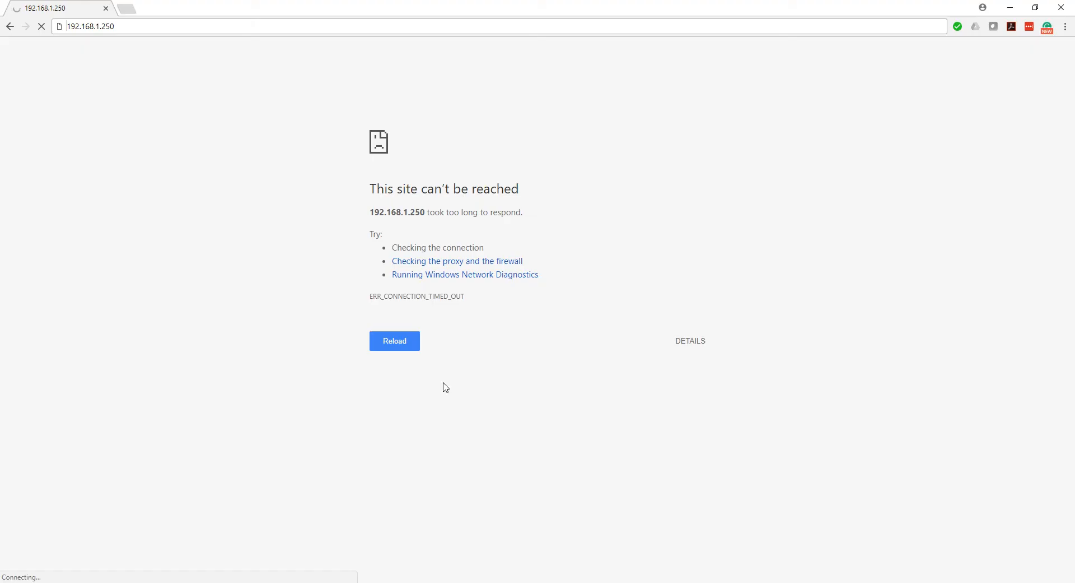
click(384, 341)
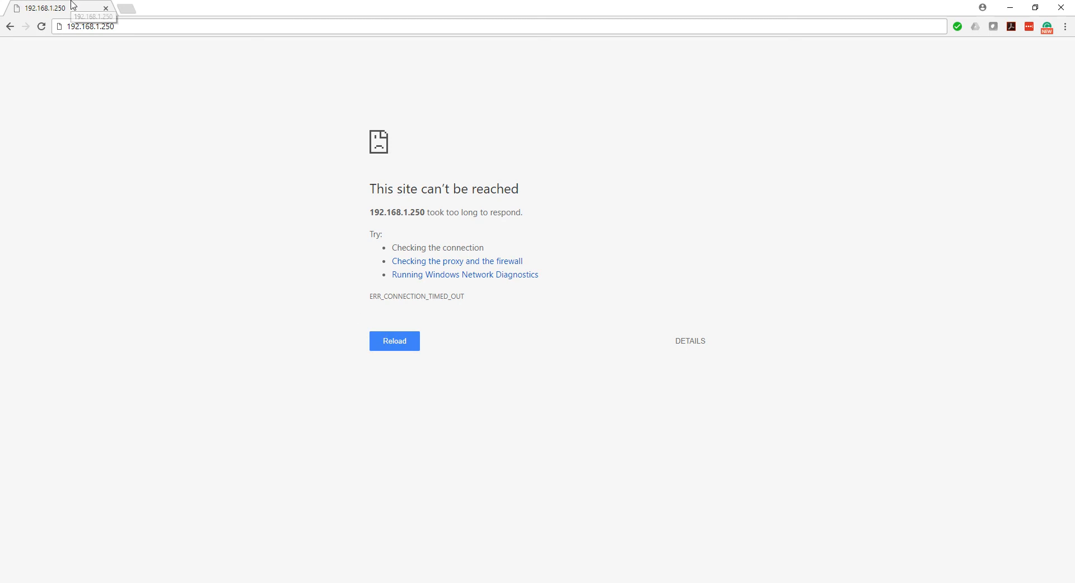
key(ctrl+l)
key(Home)
text(https)
text(://)
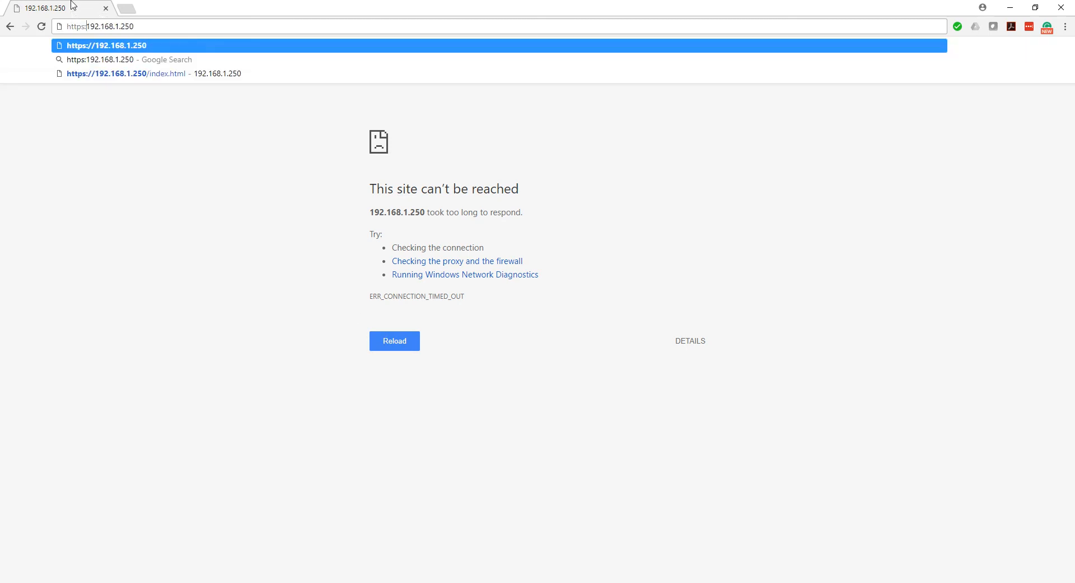
key(Return)
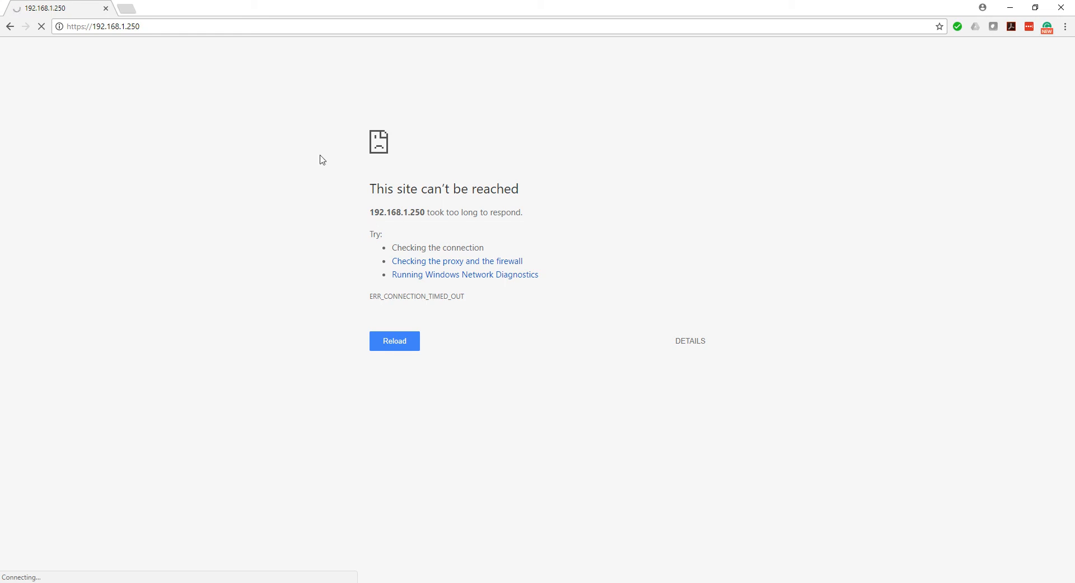
Try to open 192.168.1.250 in a new browser tab, and return to the first tab
click(126, 9)
text(192.1)
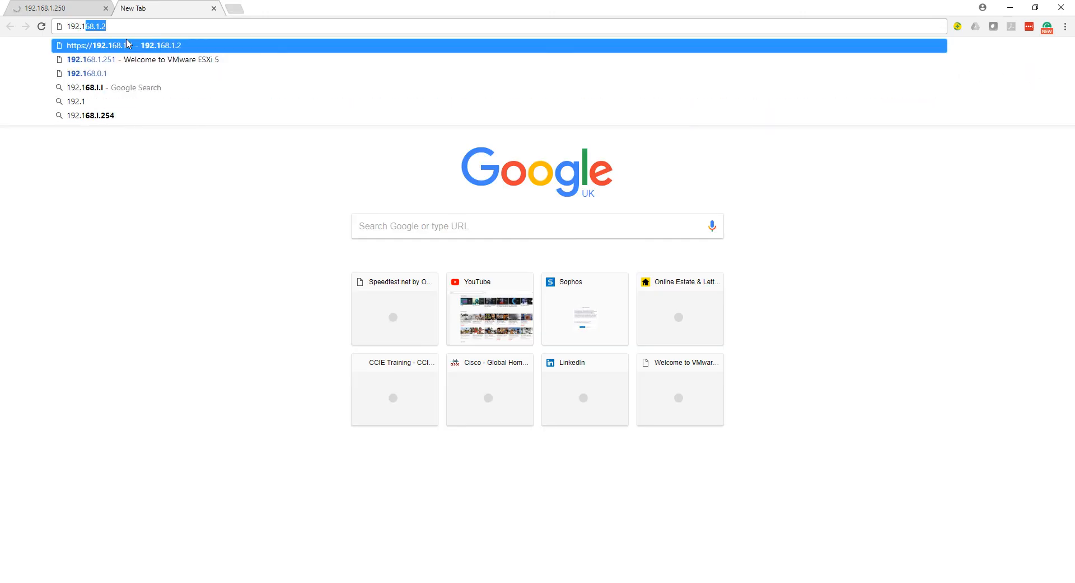
text(68.1.250)
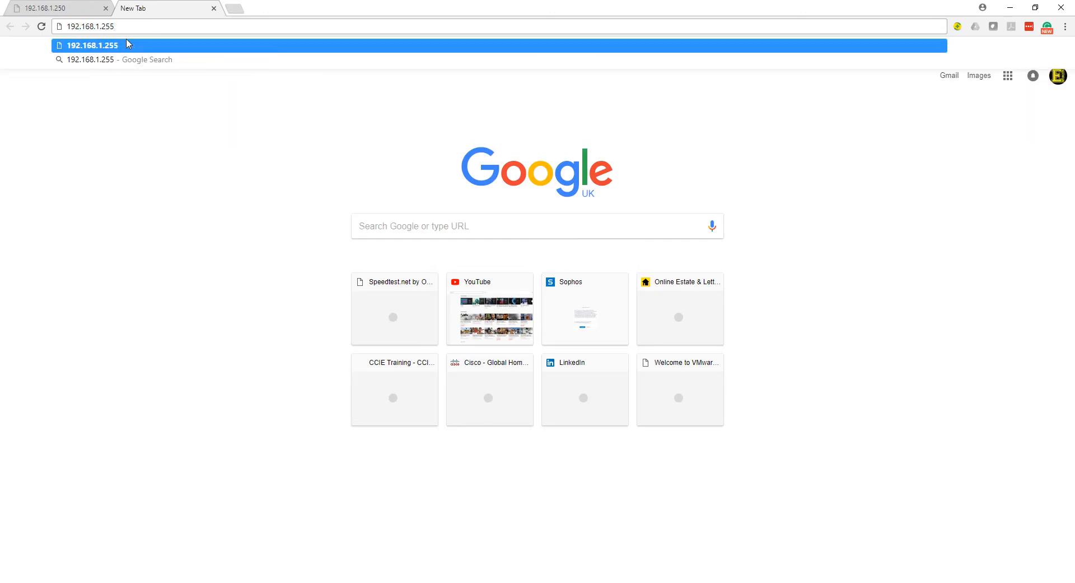
key(Return)
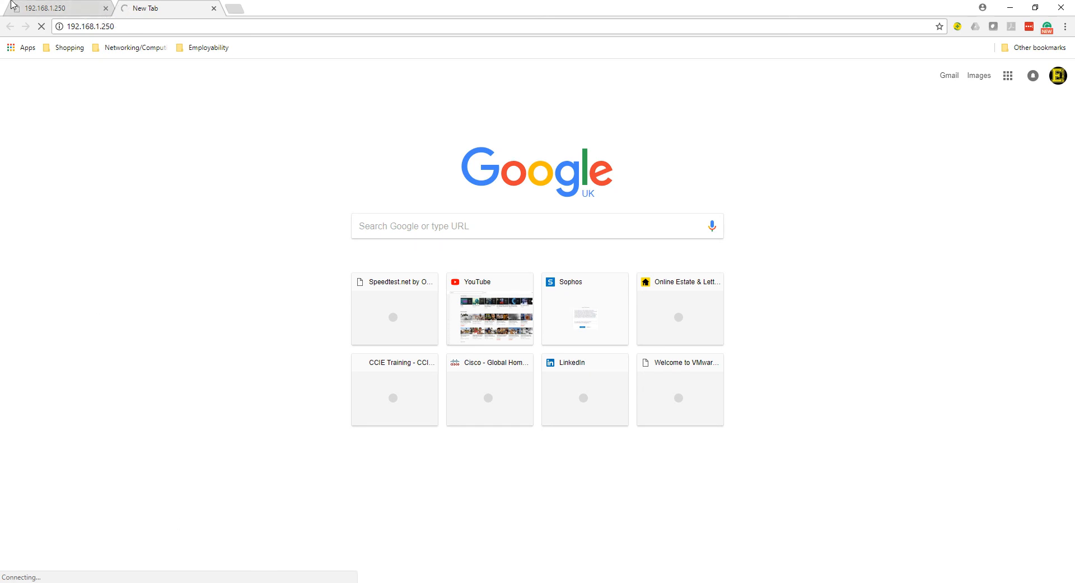
click(30, 10)
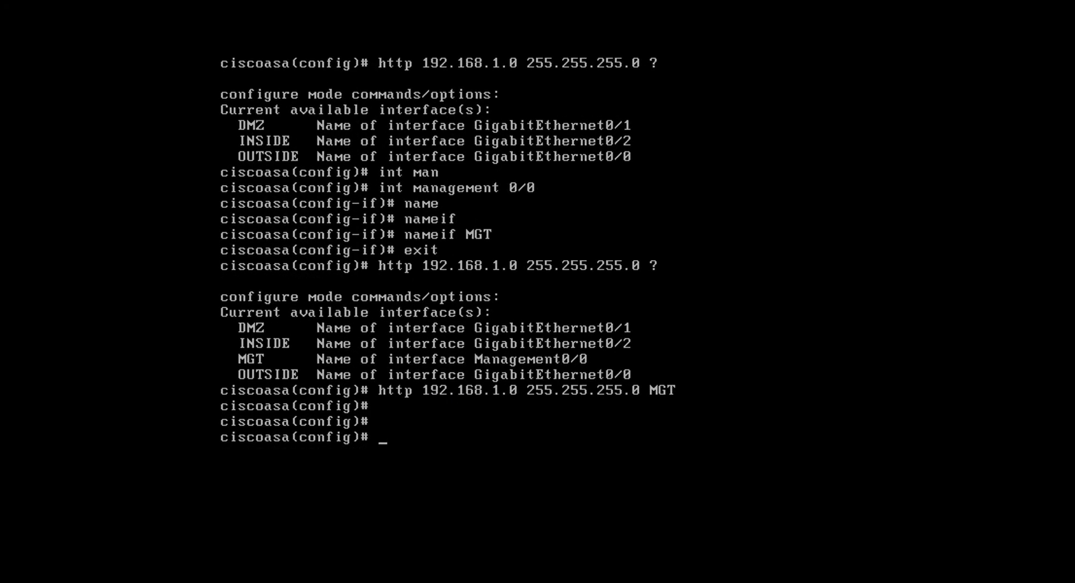
Switch back to the ASAv console, list the options of the http command and clear the line
key(Return)
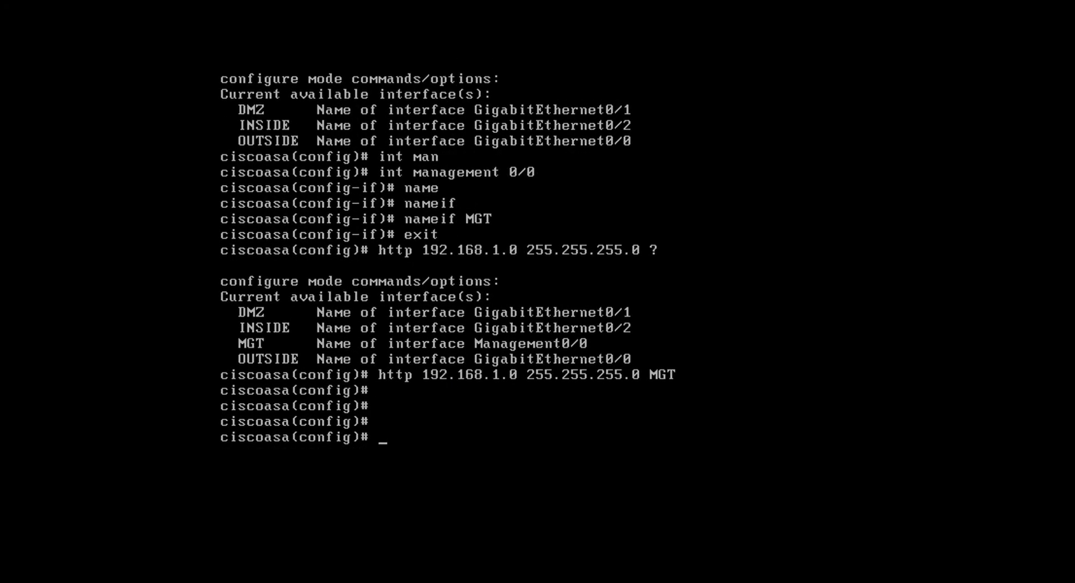
key(Return)
text(http ?)
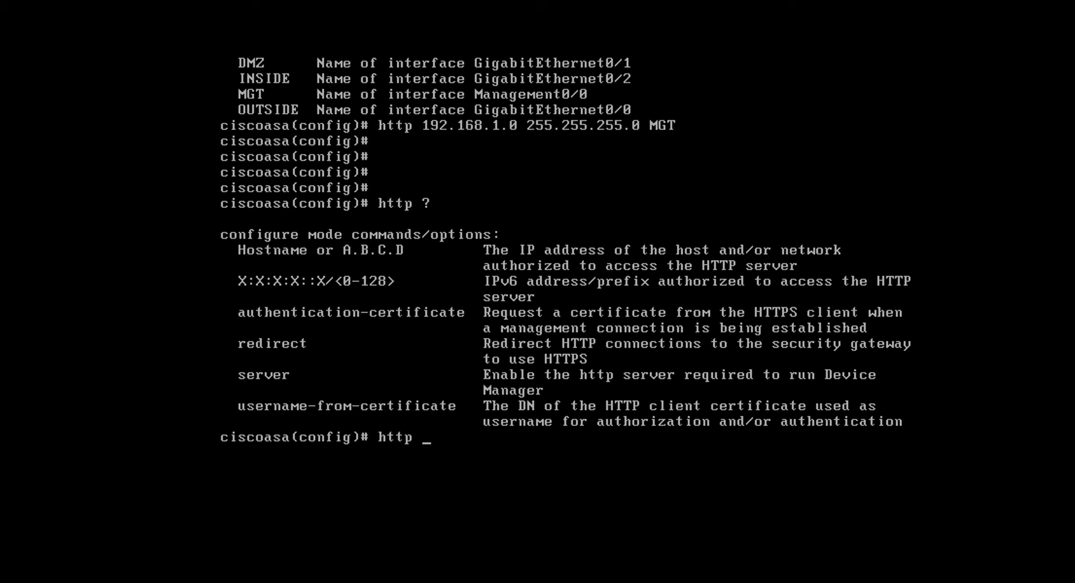
key(BackSpace)
List the first page of options for "show run" and quit the listing
text(show run >)
key(BackSpace)
text(?)
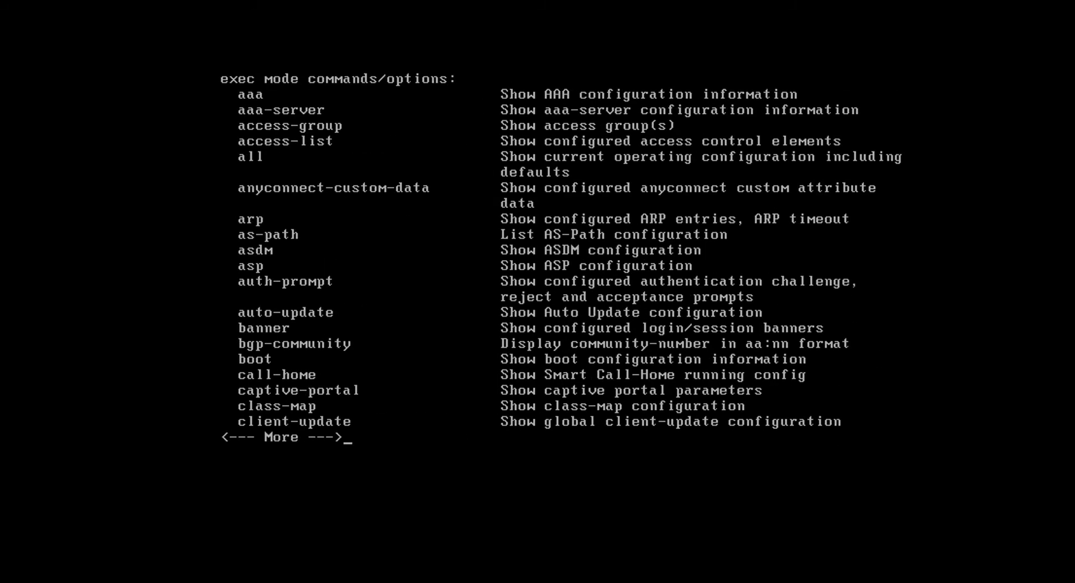
text(q)
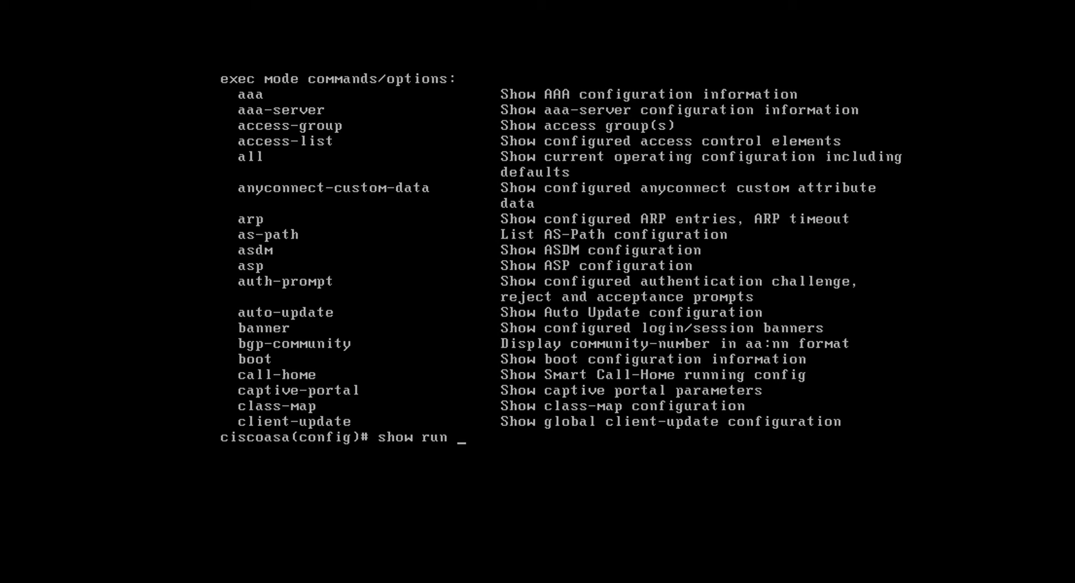
text(>>)
key(BackSpace)
key(BackSpace)
text(>)
key(BackSpace)
text(})
key(BackSpace)
text(~])
key(BackSpace)
Look through the complete list of "show run" options for the HTTP configuration entry
text(?)
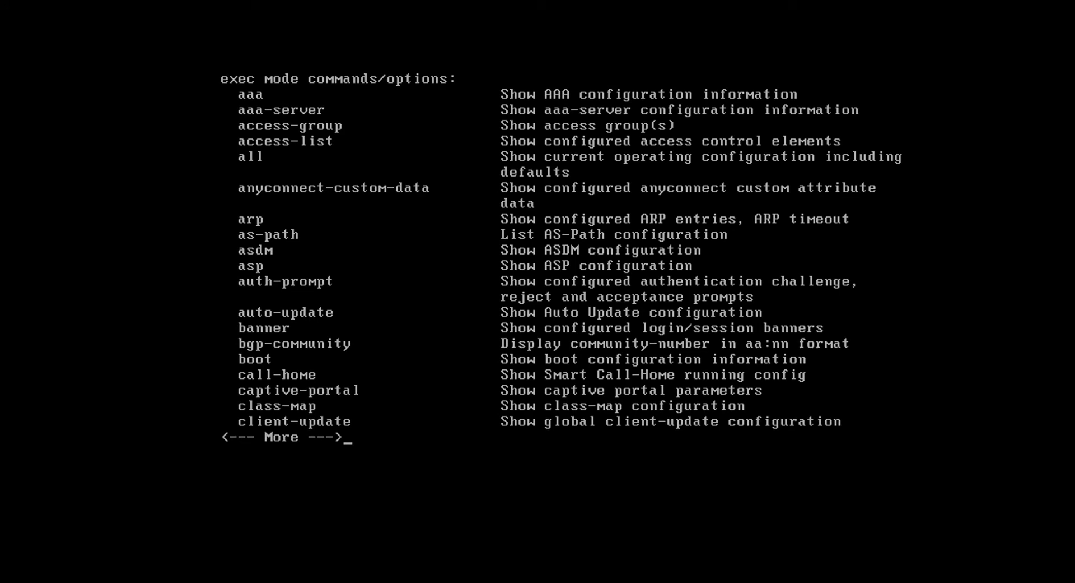
key(space)
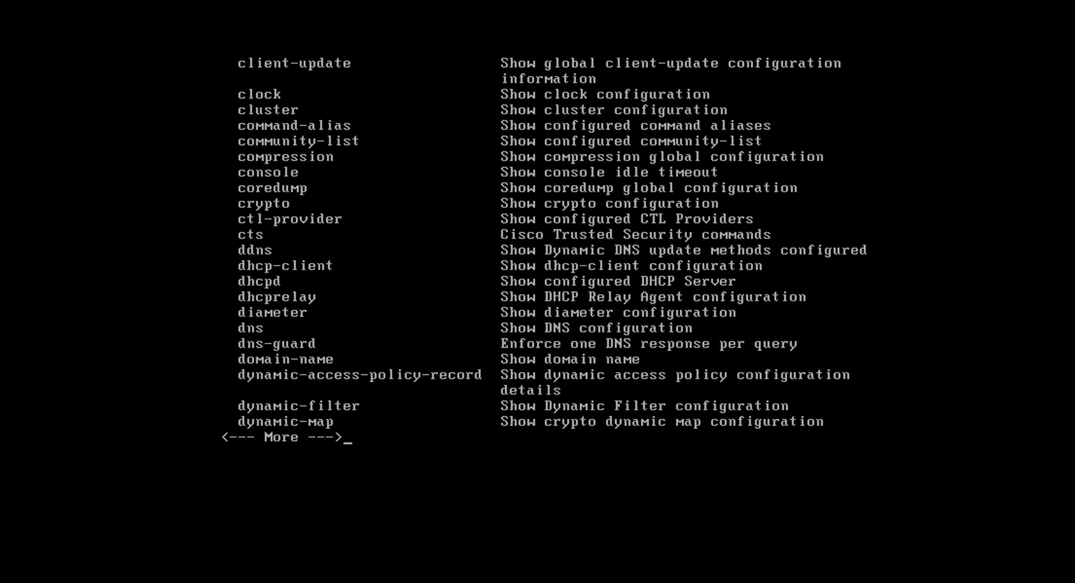
key(space)
key(space)
key(space)
key(space)
key(space)
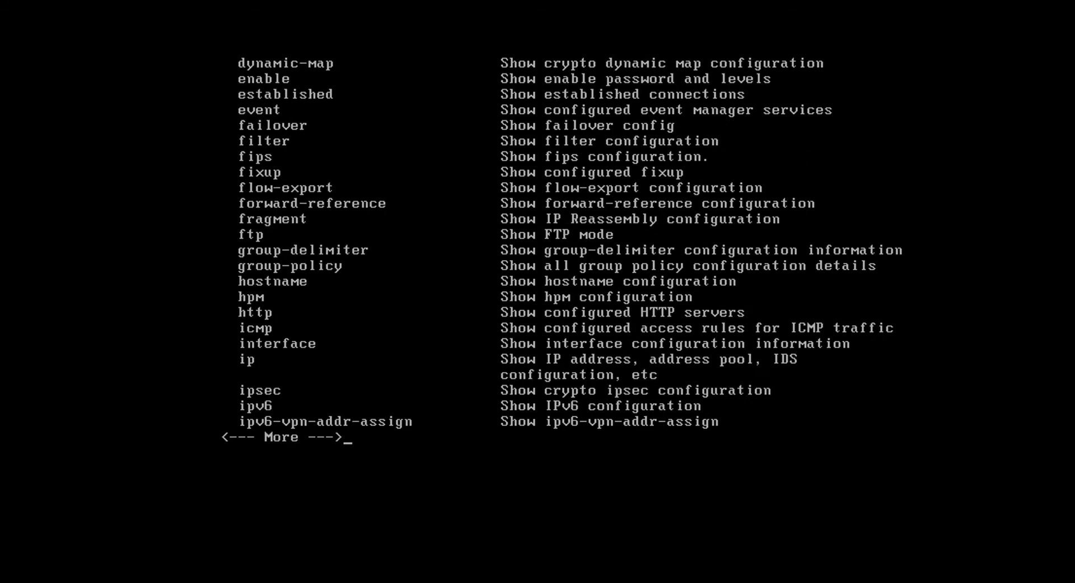
key(BackSpace)
key(BackSpace)
key(BackSpace)
key(BackSpace)
key(BackSpace)
key(BackSpace)
key(BackSpace)
key(BackSpace)
key(BackSpace)
key(BackSpace)
key(BackSpace)
key(BackSpace)
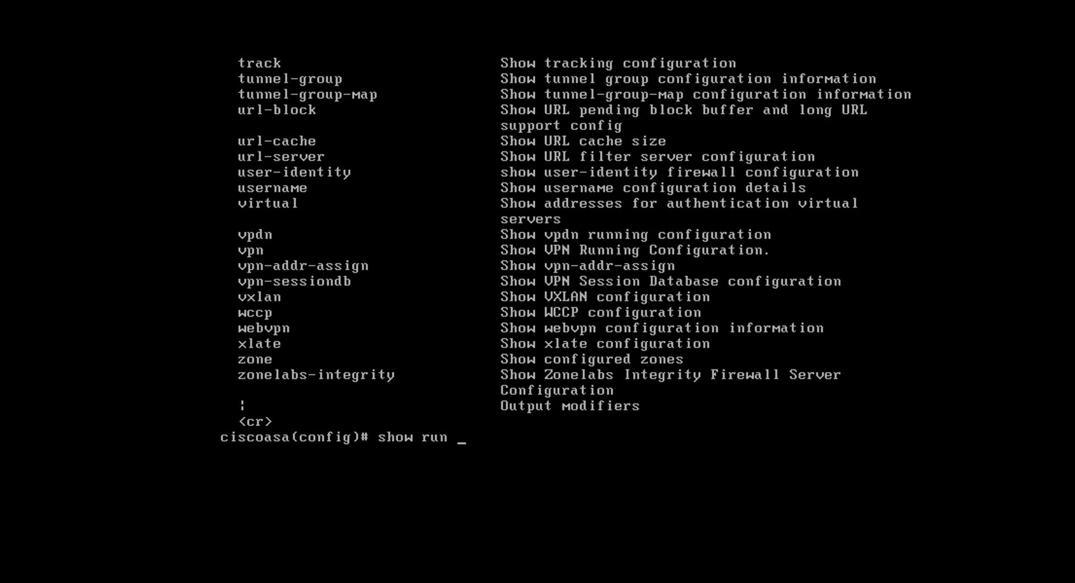
Display the running HTTP configuration with "show run http"
text(HTT)
key(Tab)
text(?)
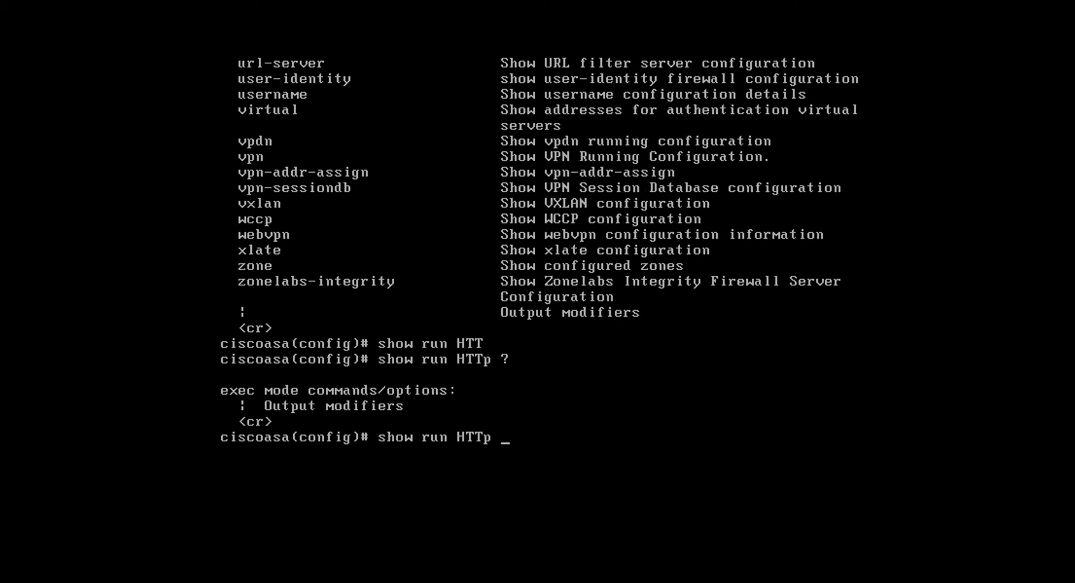
key(Return)
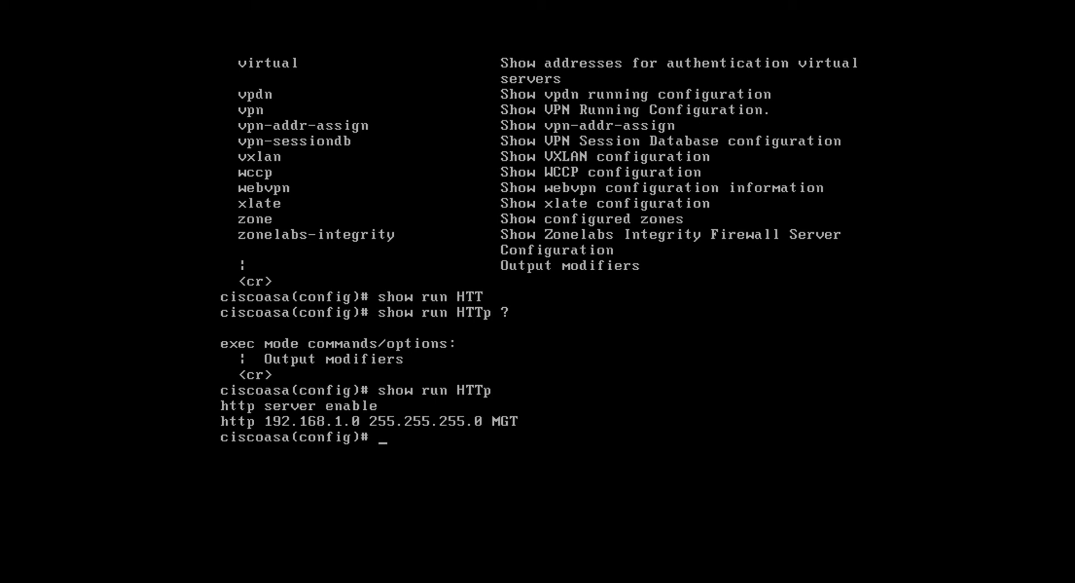
Switch to Google Chrome and open the options of the Windows network connection icon
key(ctrl+alt)
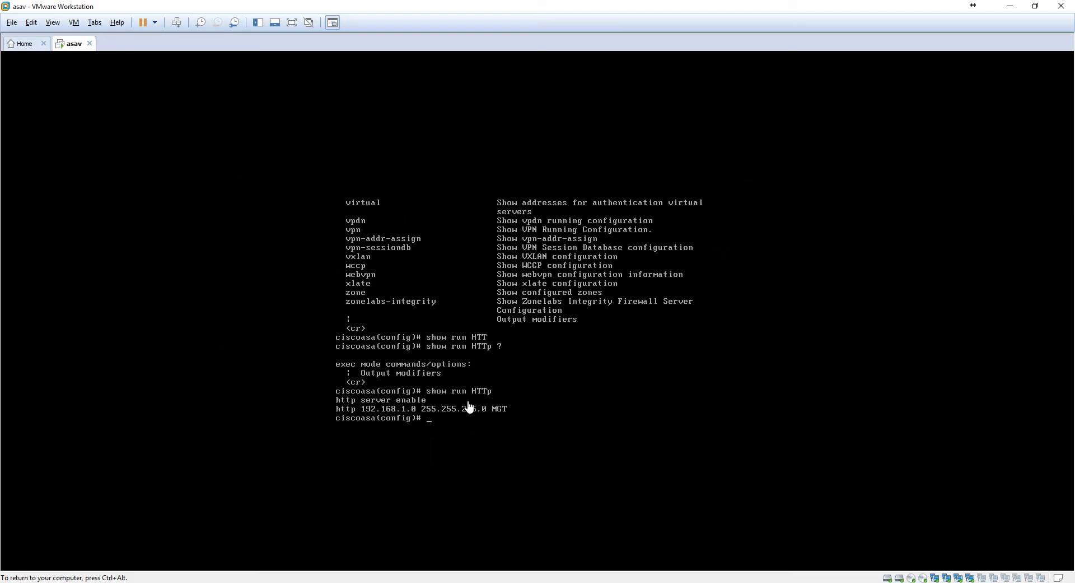
click(368, 547)
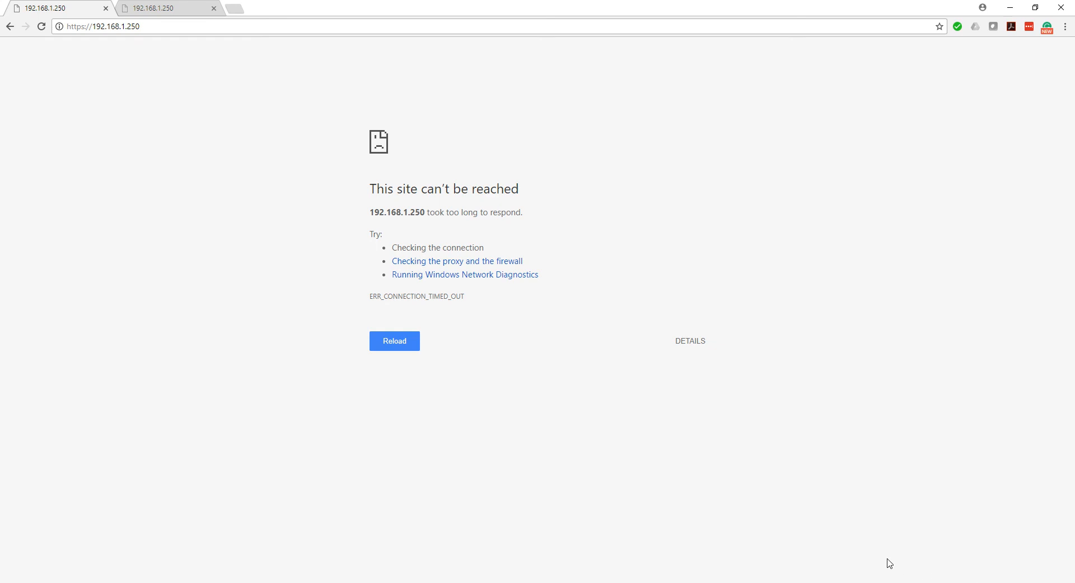
right_click(999, 582)
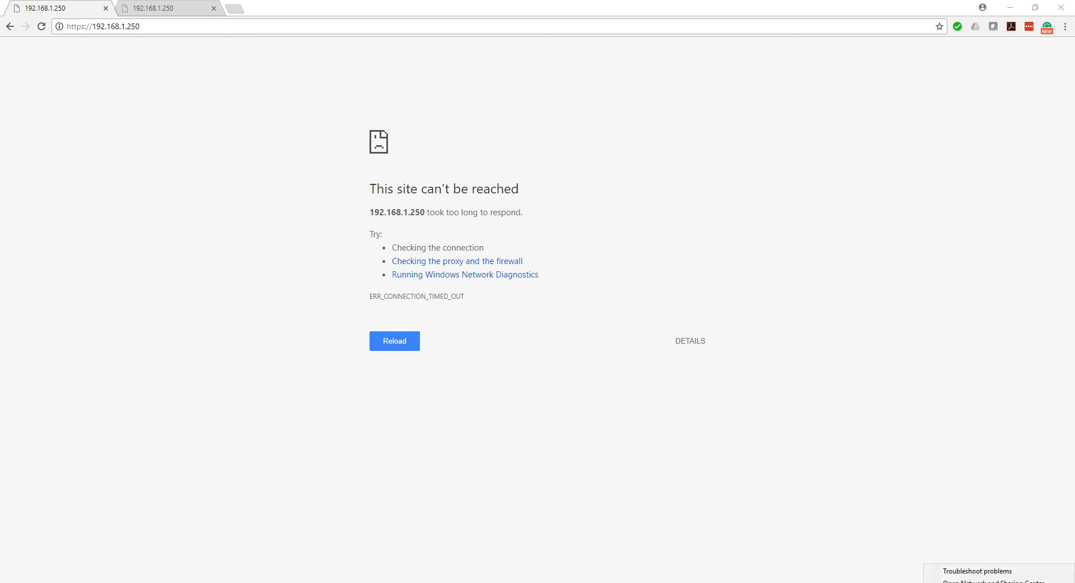
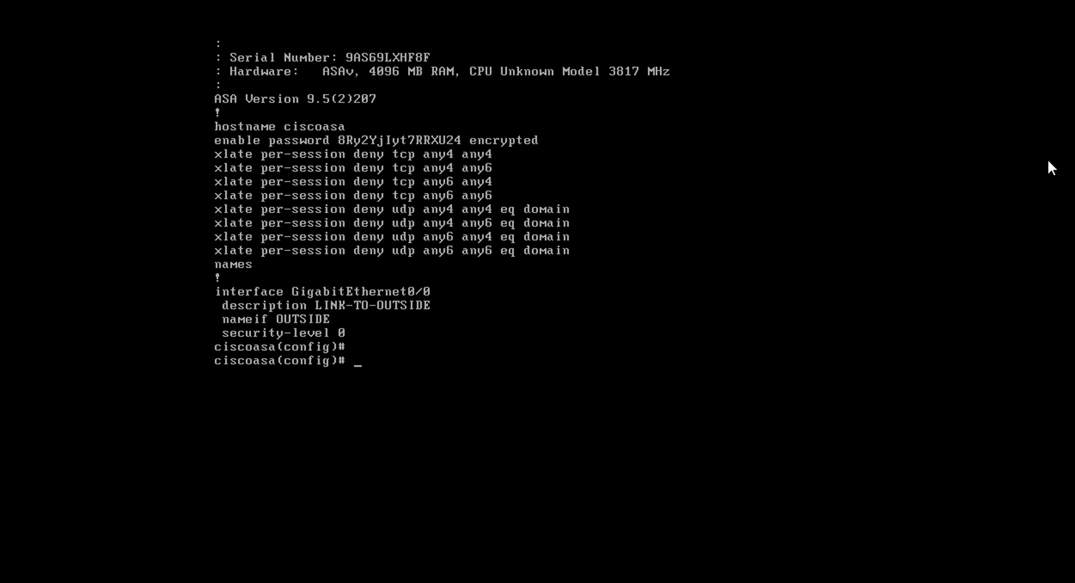
Remove the IP address from the management 0/0 interface
text(int ma)
key(Tab)
text(0/0)
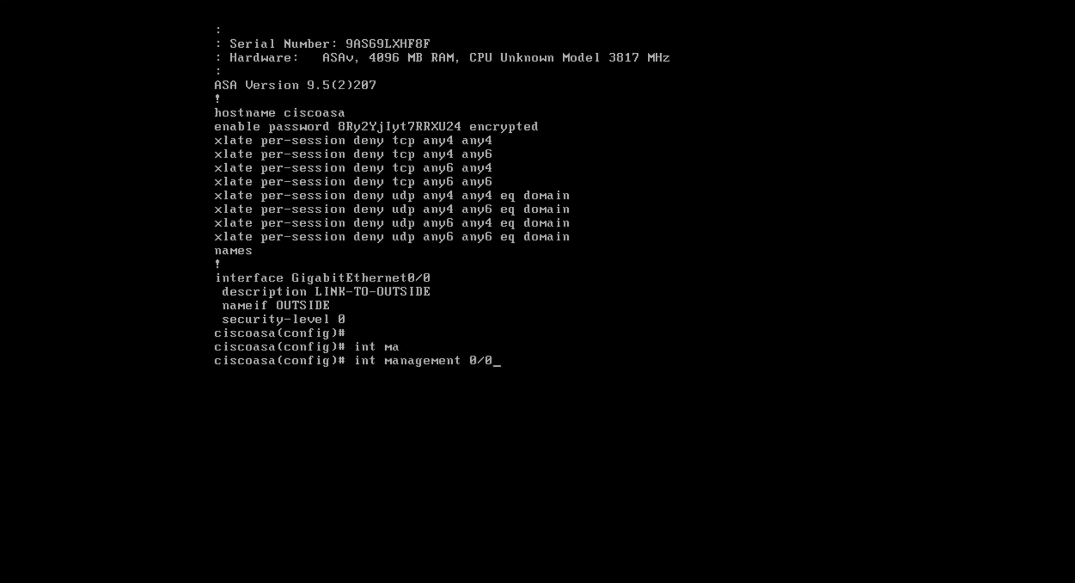
key(Return)
text(no ip ad)
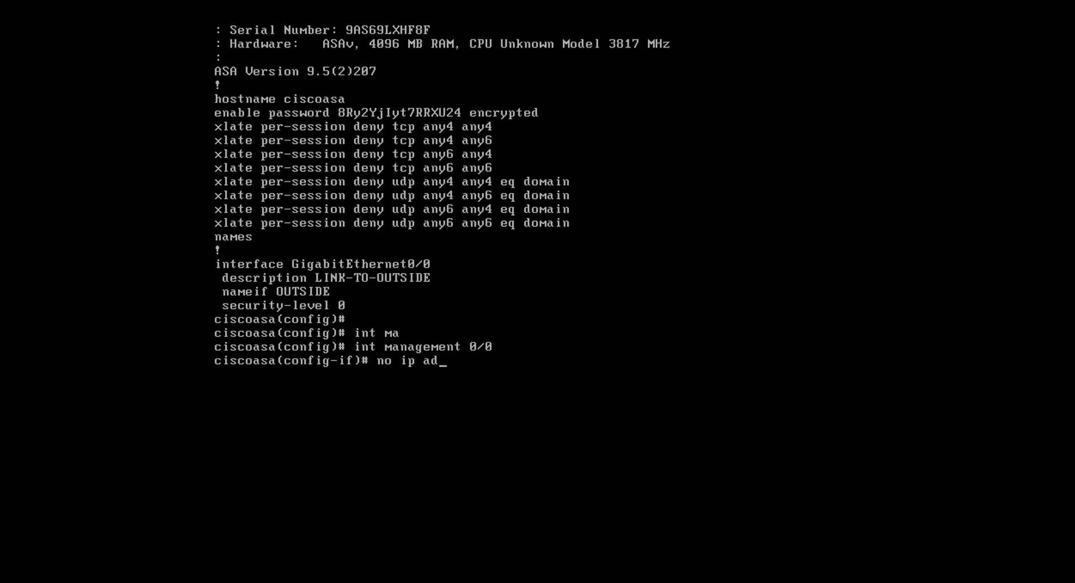
key(Tab)
key(Return)
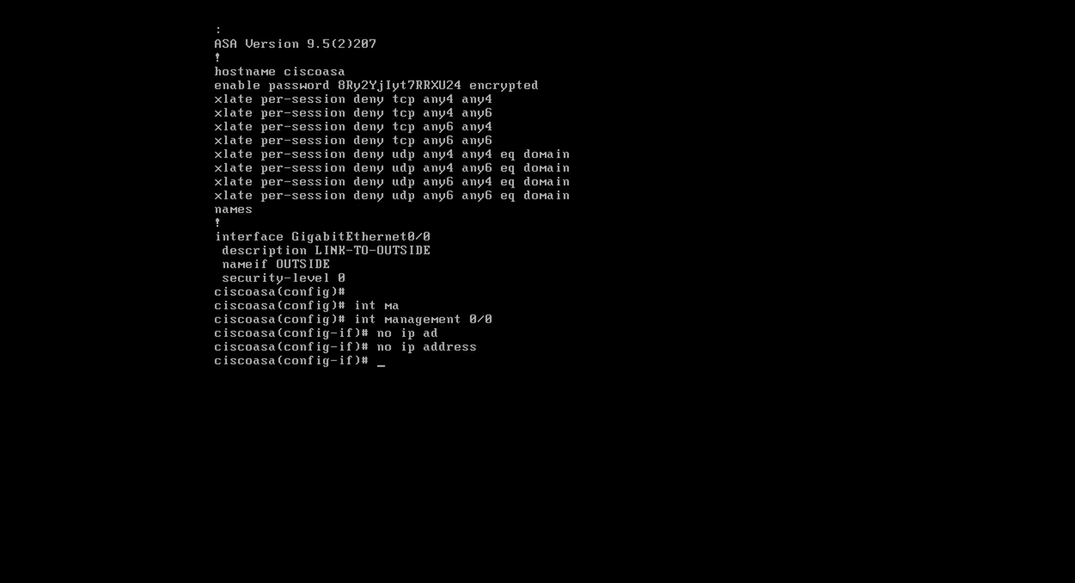
Shut down the management interface and return to global configuration mode
text(shut)
key(Return)
text(exot)
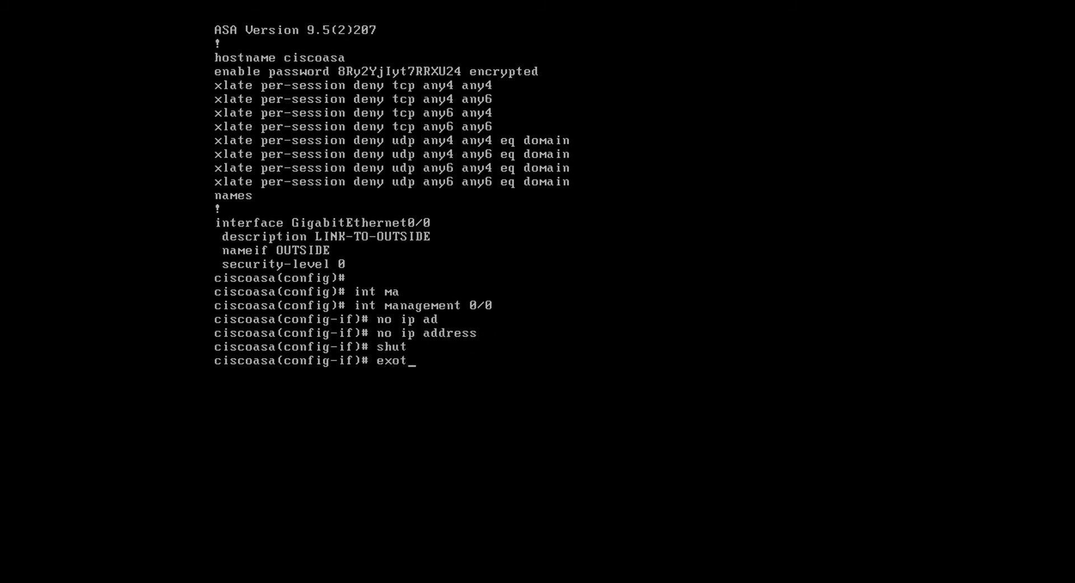
key(BackSpace)
key(BackSpace)
text(it)
key(Return)
Remove the HTTP access rule for network 192.168.1.0 255.255.255.0 on the MGT interface
text(no htt)
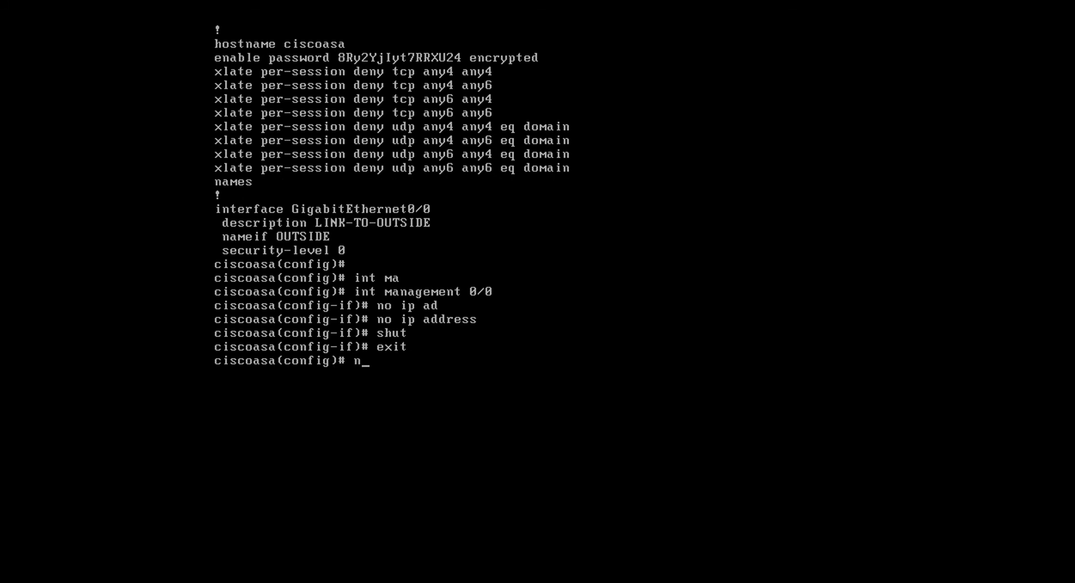
key(Tab)
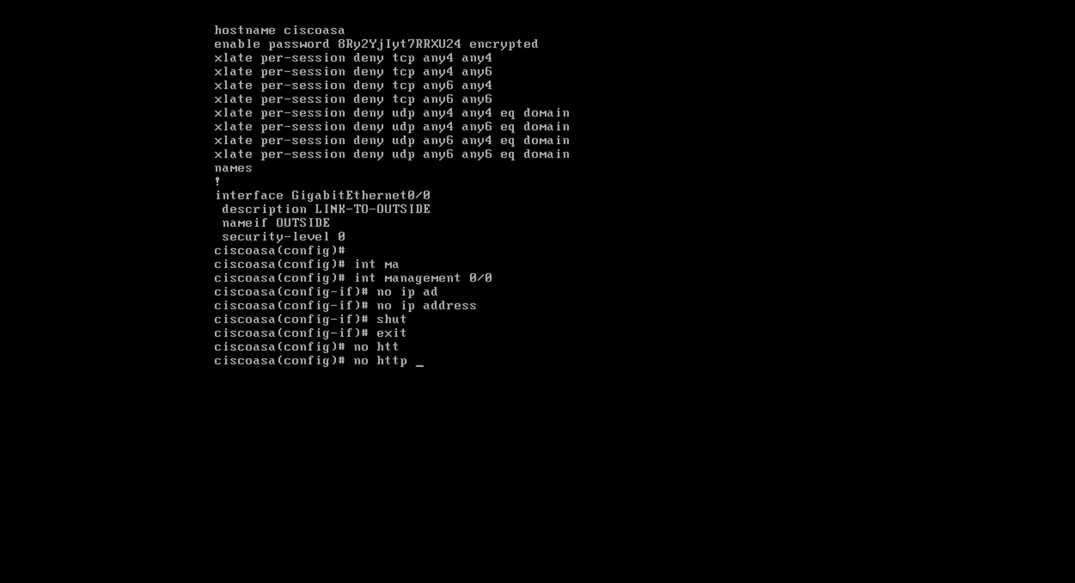
text(192.168.1.0 255.)
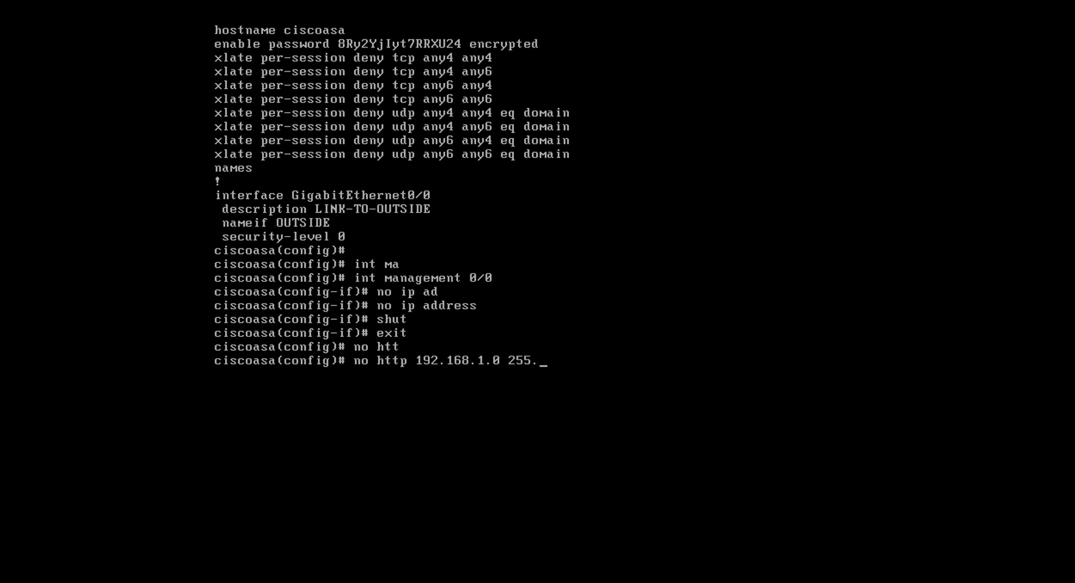
text(255.255.0 MGT)
key(Return)
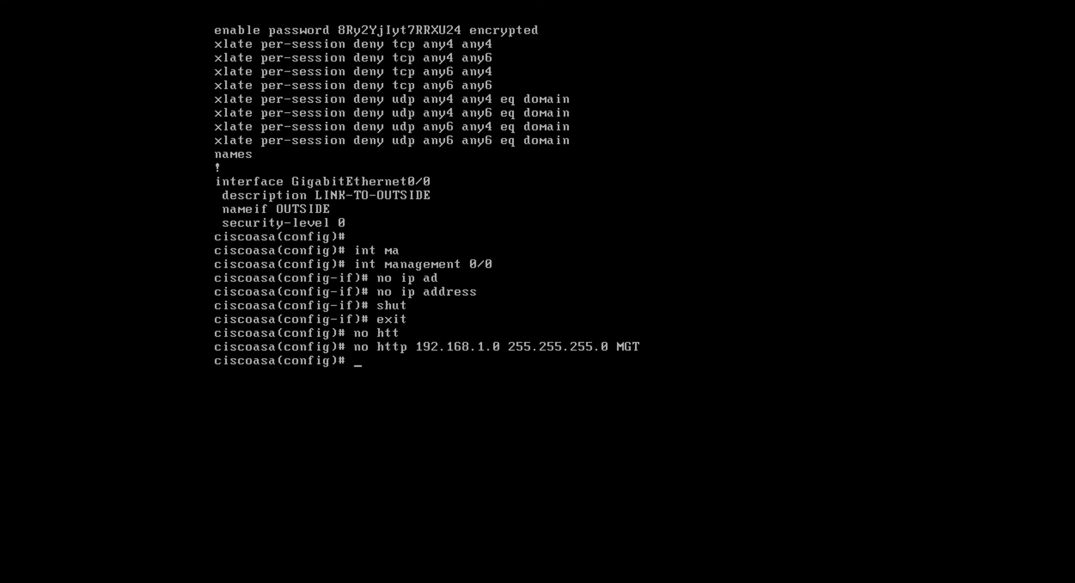
Allow HTTP access from network 192.168.10.0 255.255.255.0 on the INSIDE interface
text(http 192.168.10.2)
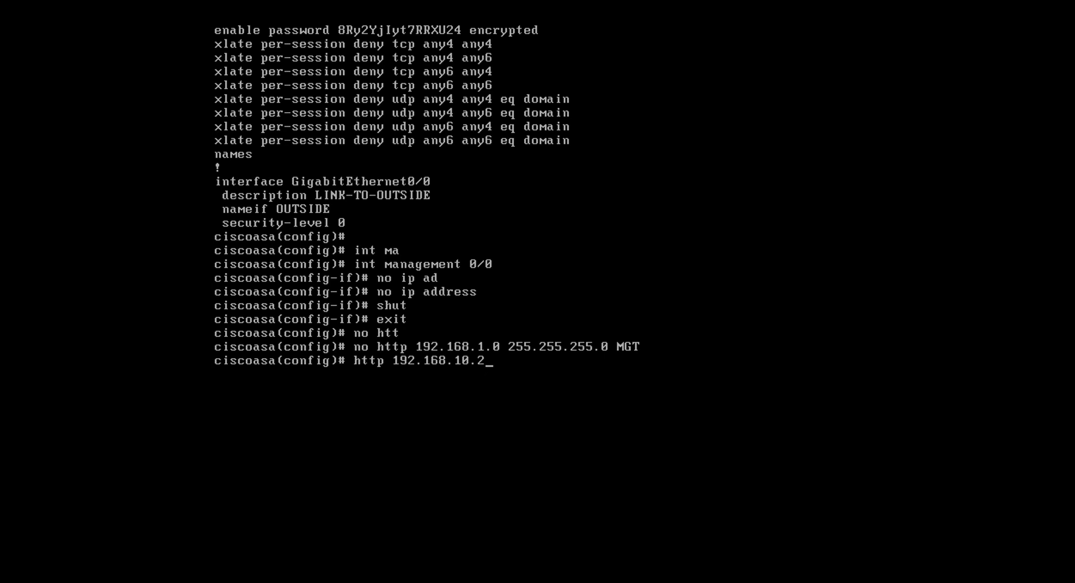
key(BackSpace)
text(0 255.255.25)
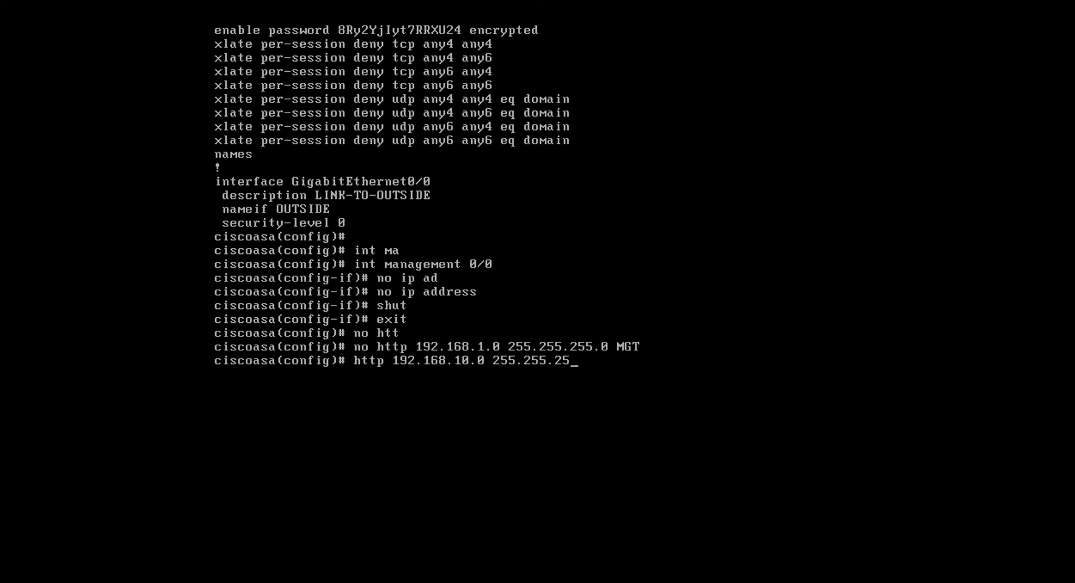
text(5.0 INSIDE)
key(Return)
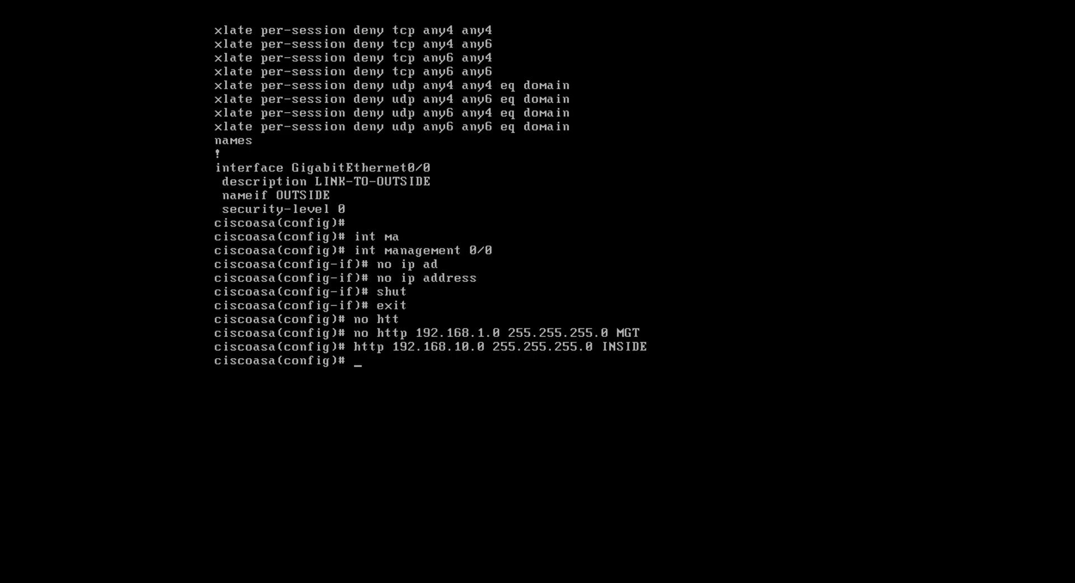
Switch to the network diagram in Adobe Acrobat Reader and on to Google Chrome
key(alt+Tab)
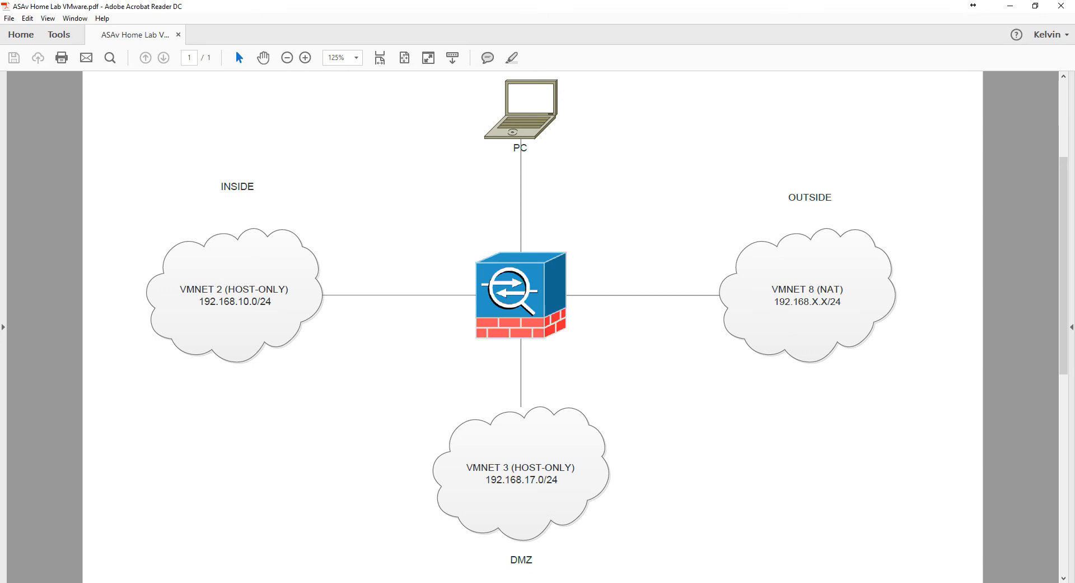
click(385, 542)
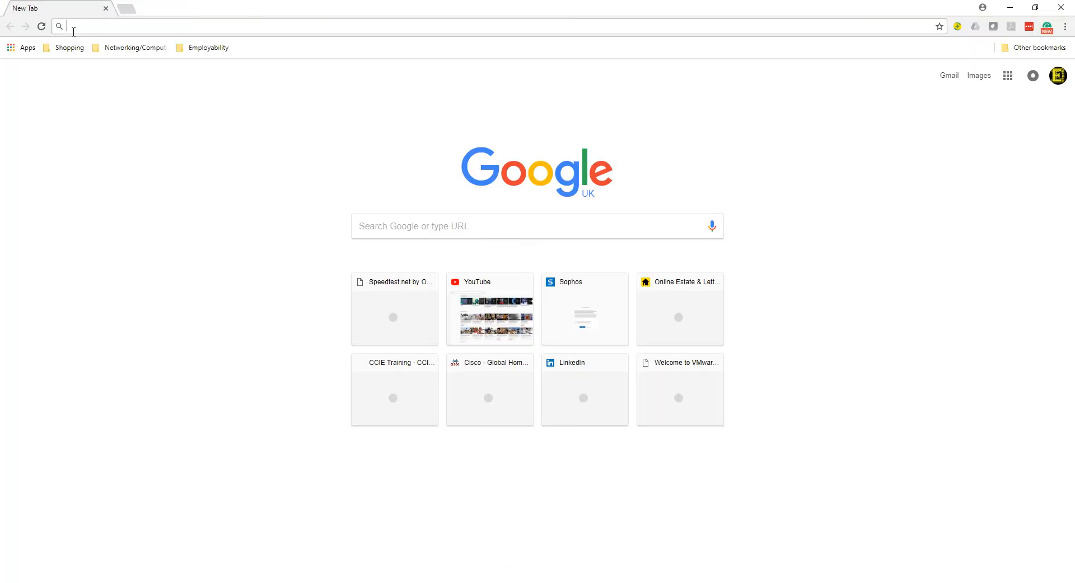
Try to load 192.168.1.254 and 192.168.1.250 in the browser and stop the page load
text(192.168.1)
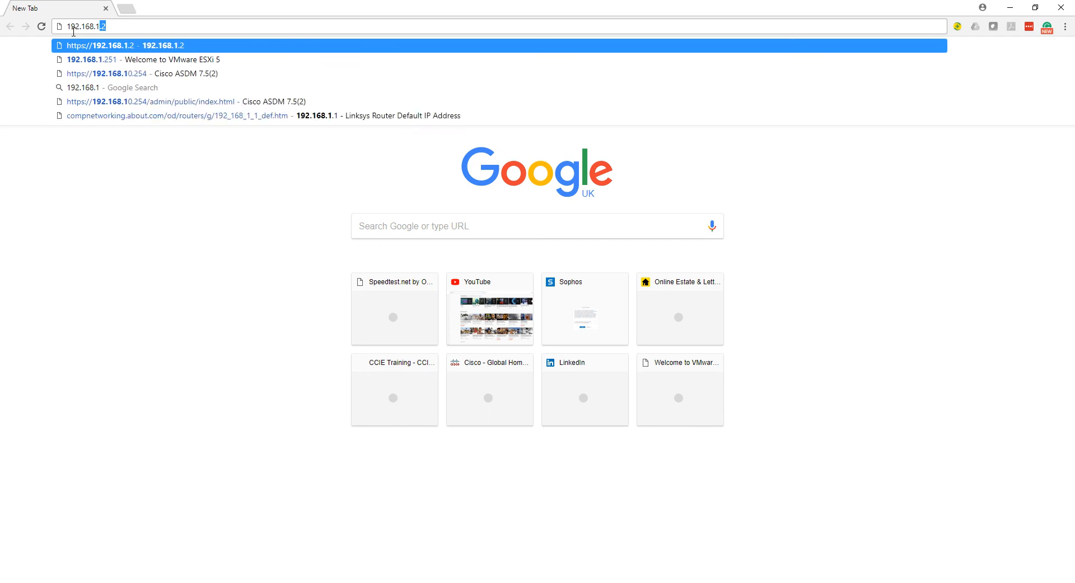
text(.254)
key(Return)
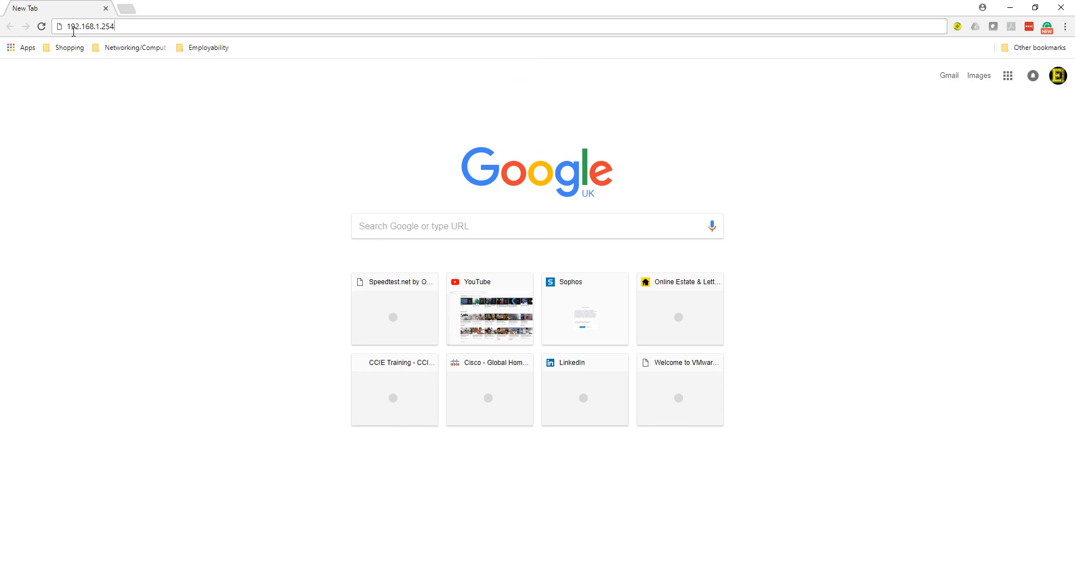
click(134, 27)
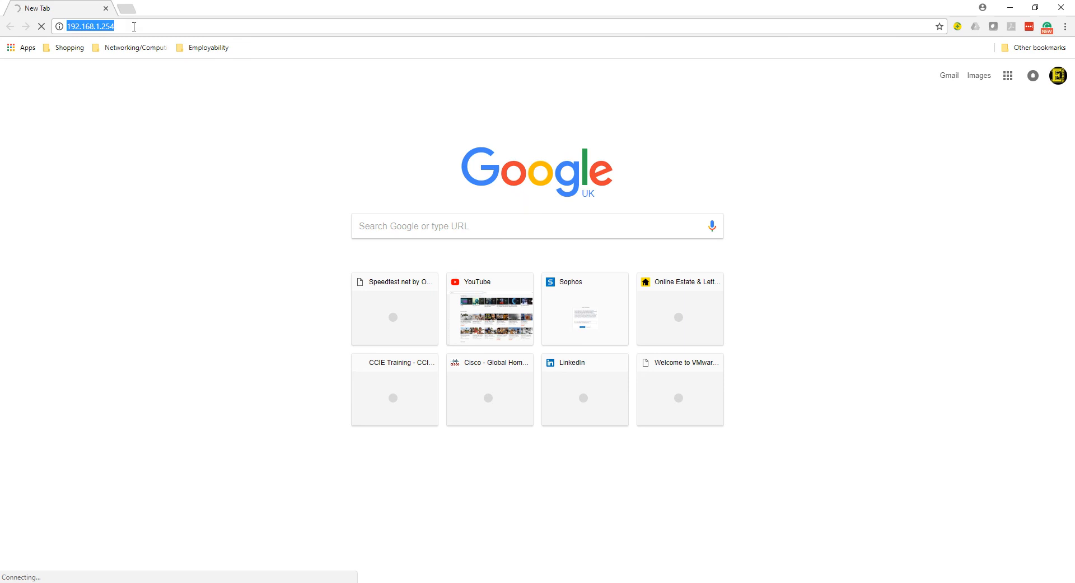
click(134, 27)
key(BackSpace)
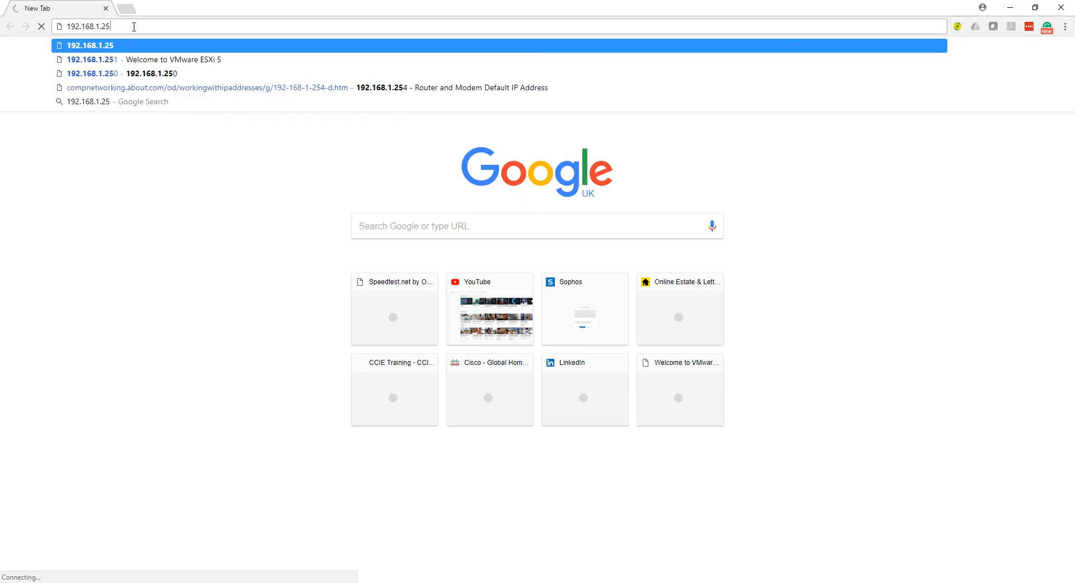
text(0)
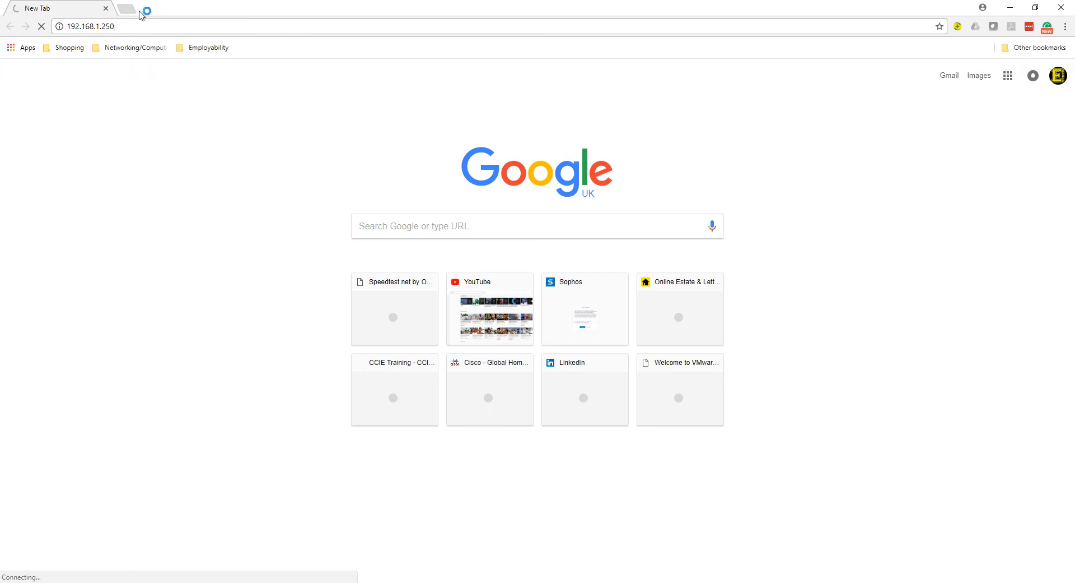
click(97, 27)
click(102, 30)
click(41, 27)
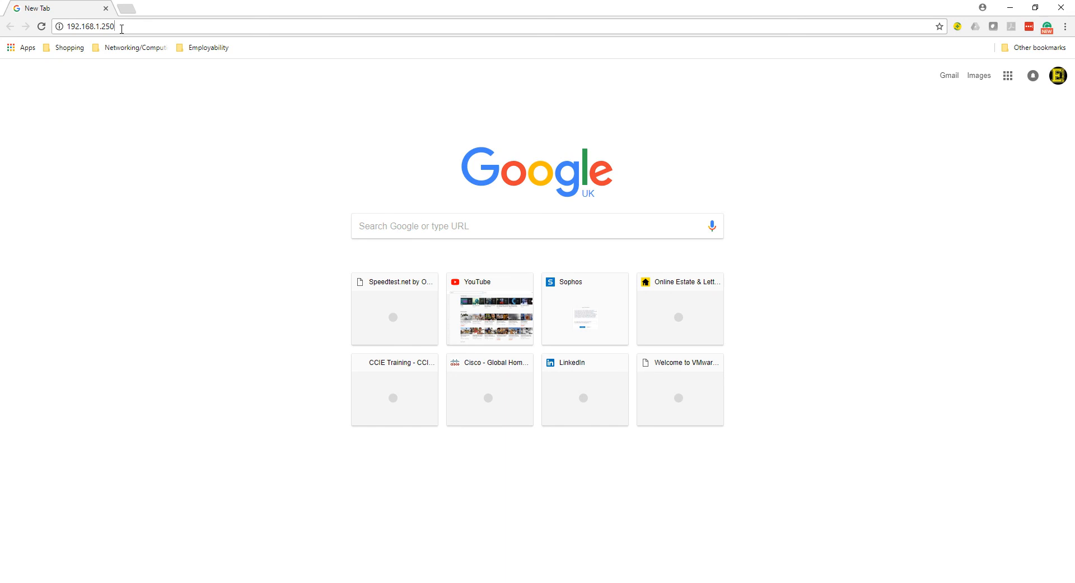
Correct the browser address to 192.168.10.254 and load the Cisco ASDM page
key(BackSpace)
key(BackSpace)
key(BackSpace)
key(BackSpace)
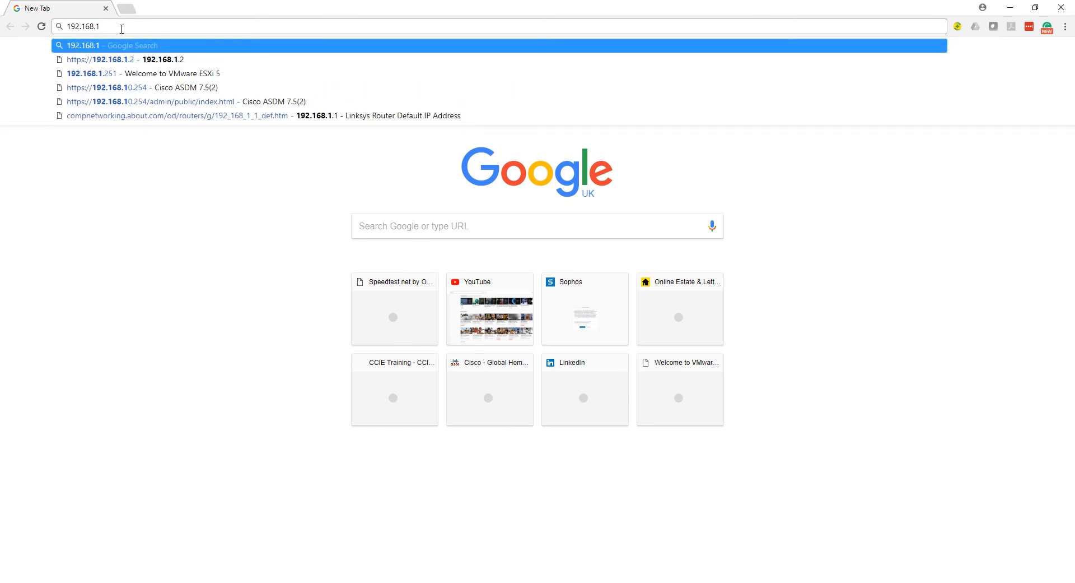
text(0.254)
key(Return)
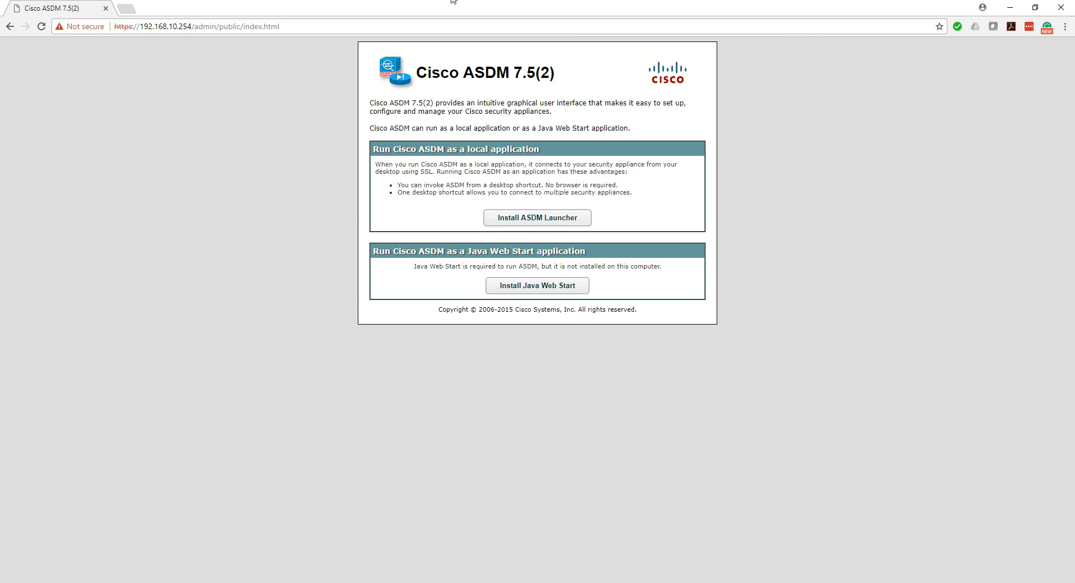
Download the ASDM Launcher by logging in with blank credentials, try to install dm-launcher.msi, and exit the wizard
click(569, 218)
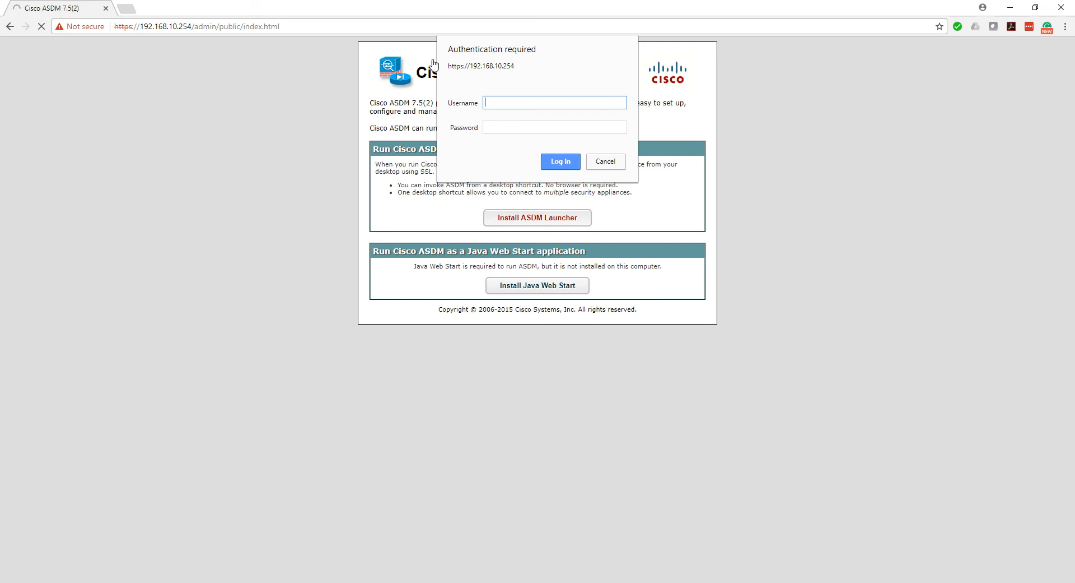
click(568, 162)
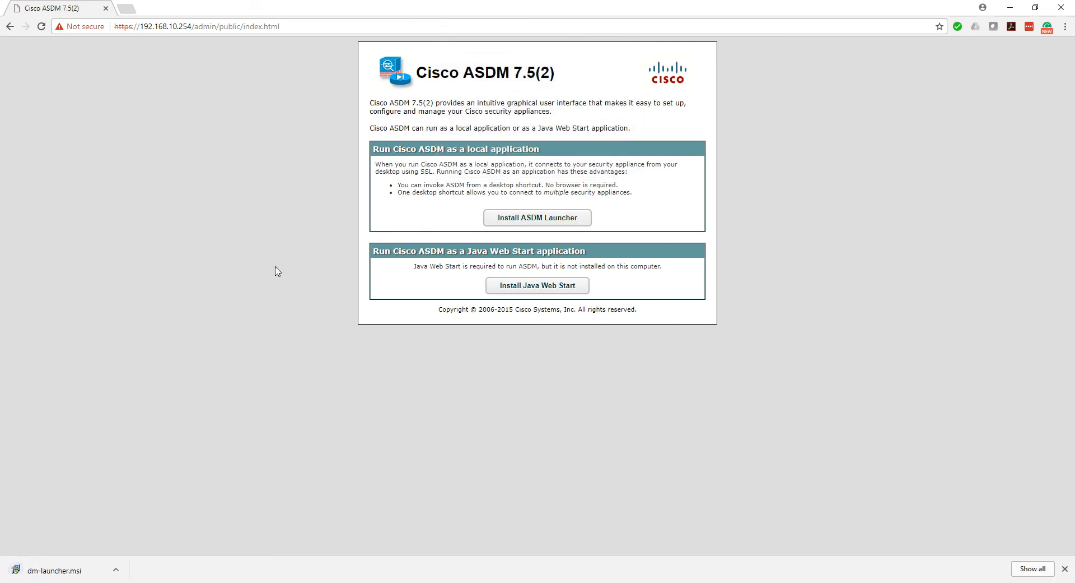
click(65, 567)
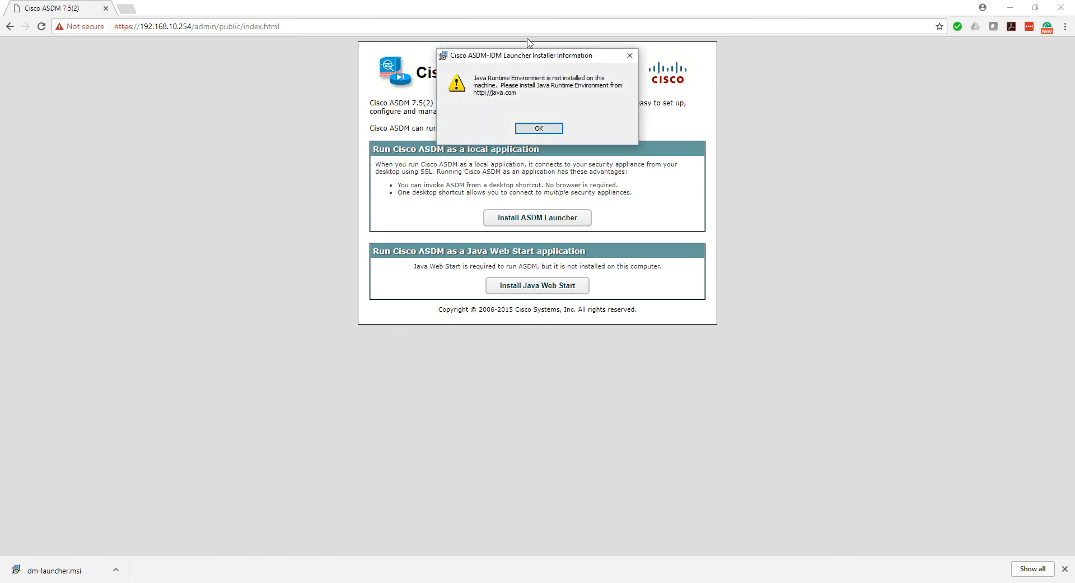
click(535, 129)
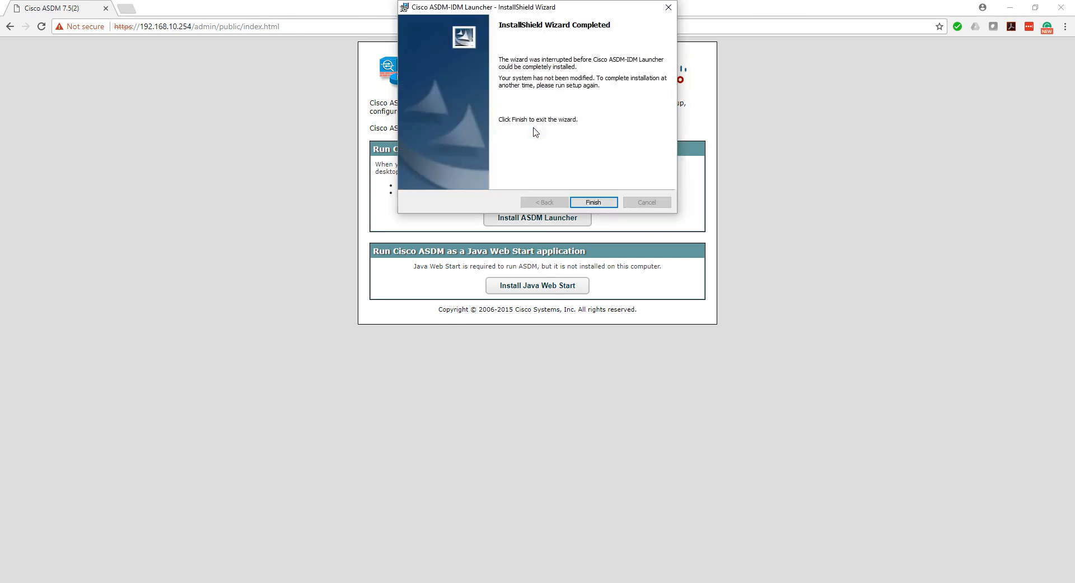
click(594, 202)
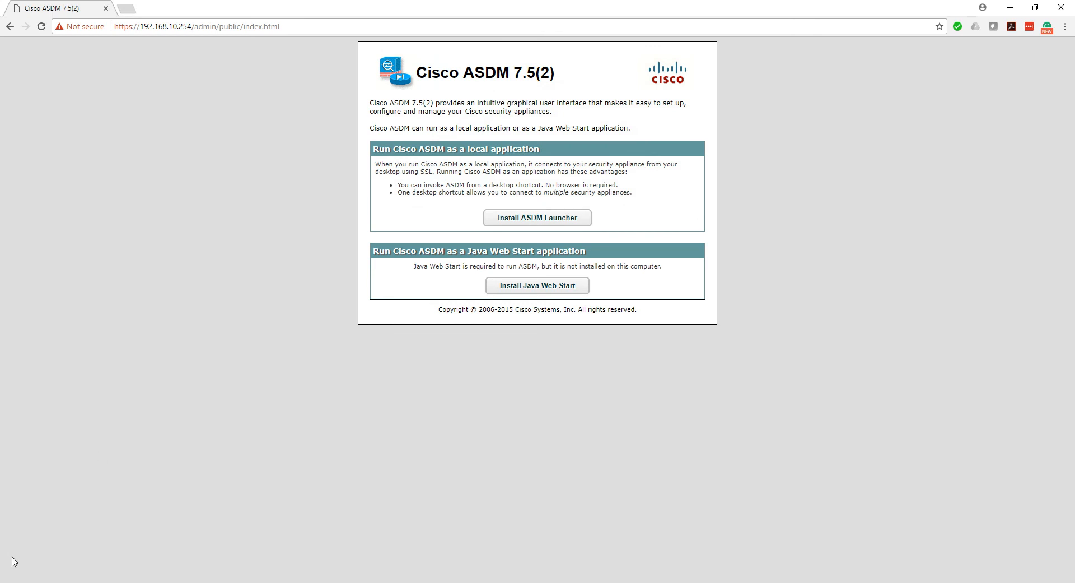
Download dm-launcher.msi again, retry the ASDM Launcher installation and exit the wizard
click(539, 222)
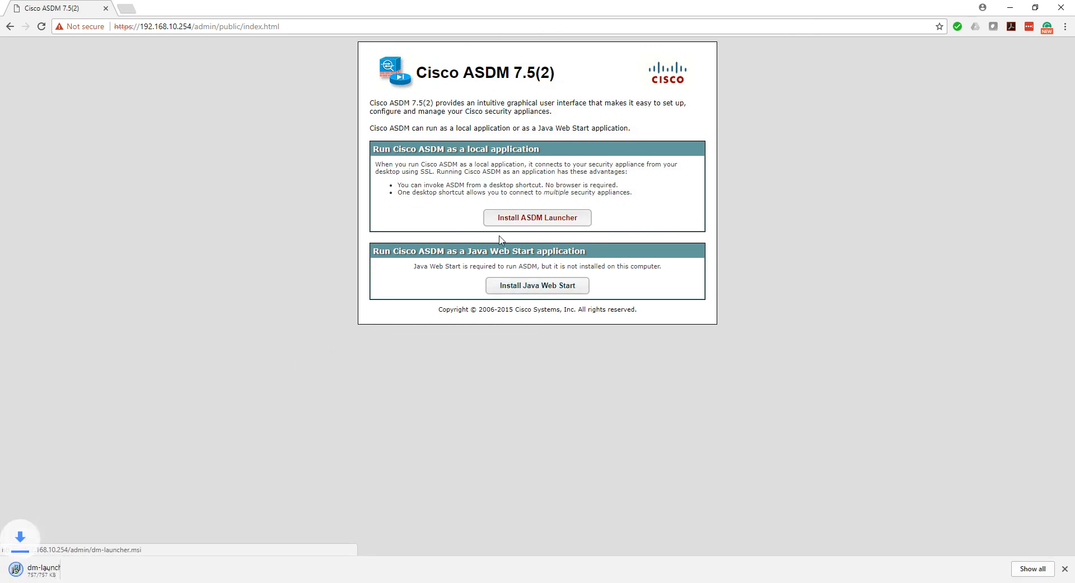
click(65, 571)
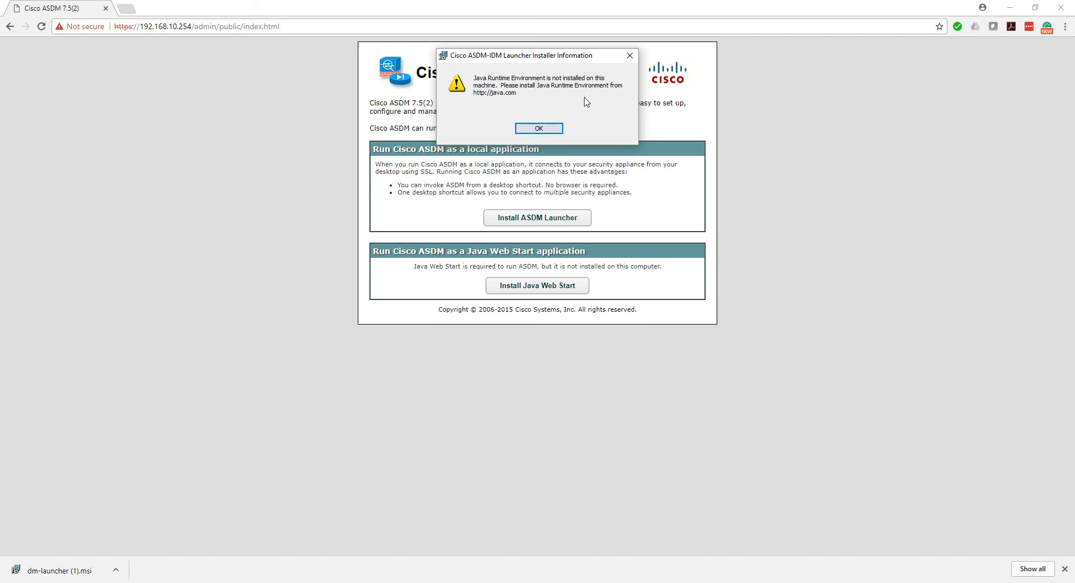
click(539, 128)
click(590, 202)
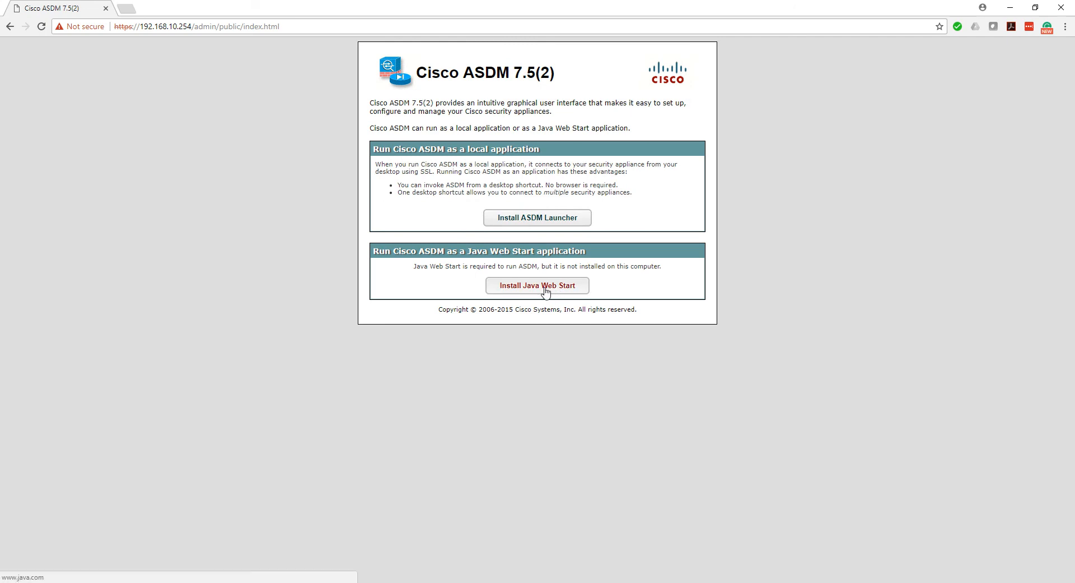
Open the ASDM page's Java Web Start link in a new tab and start the free 64-bit Java for Windows download
right_click(547, 287)
click(560, 295)
click(170, 7)
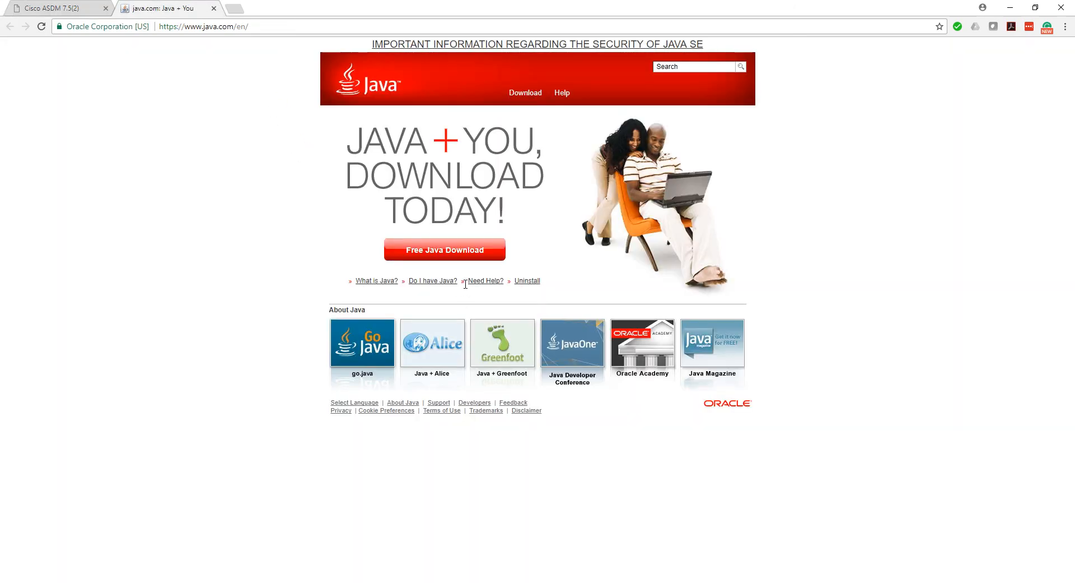
click(456, 258)
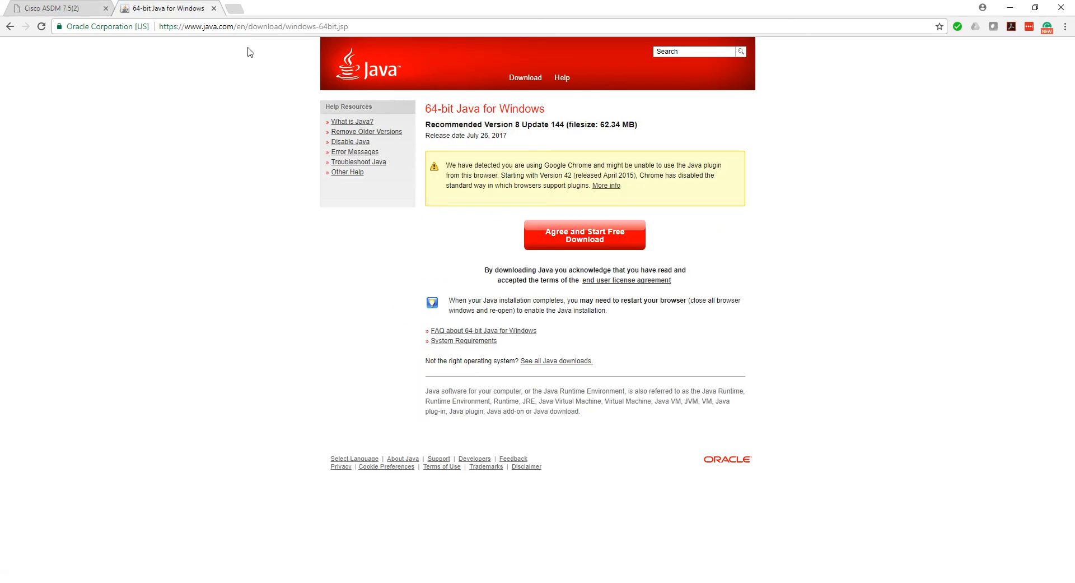
click(569, 238)
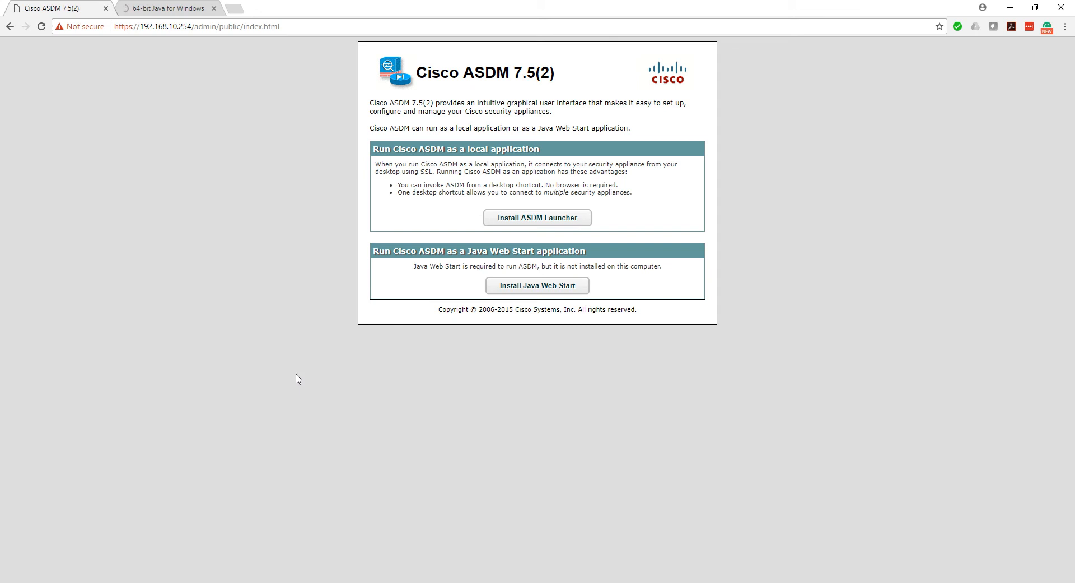
Return to the ASDM page, run the downloaded Java installer with the default destination folder and close the completed setup
click(40, 8)
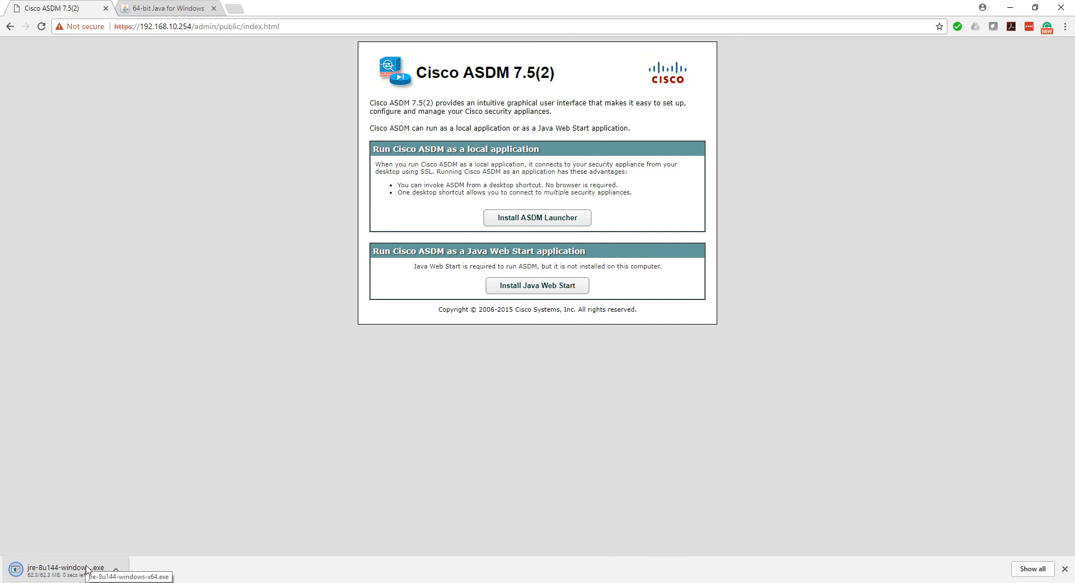
click(87, 567)
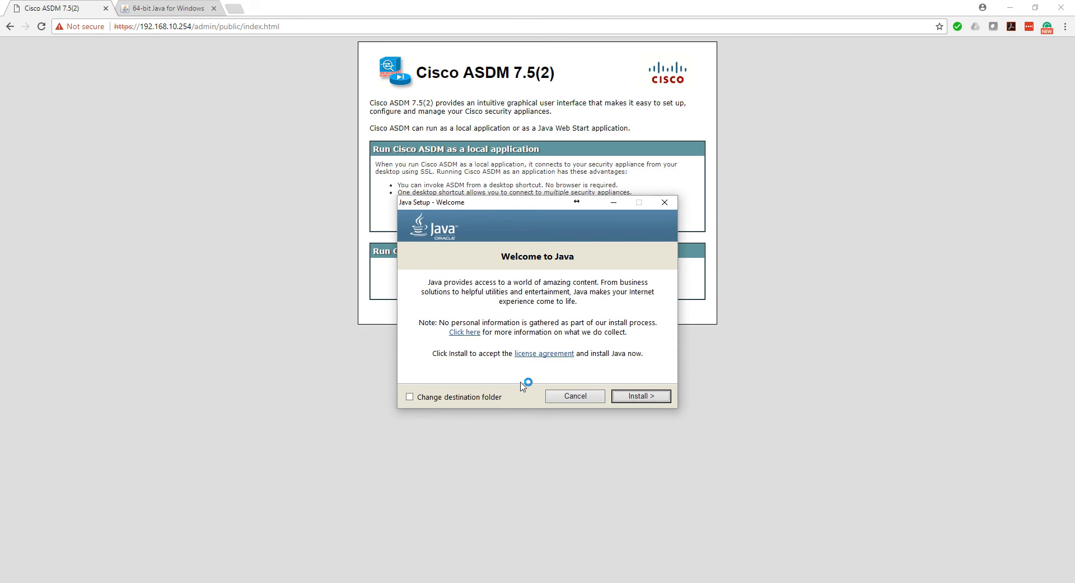
click(629, 399)
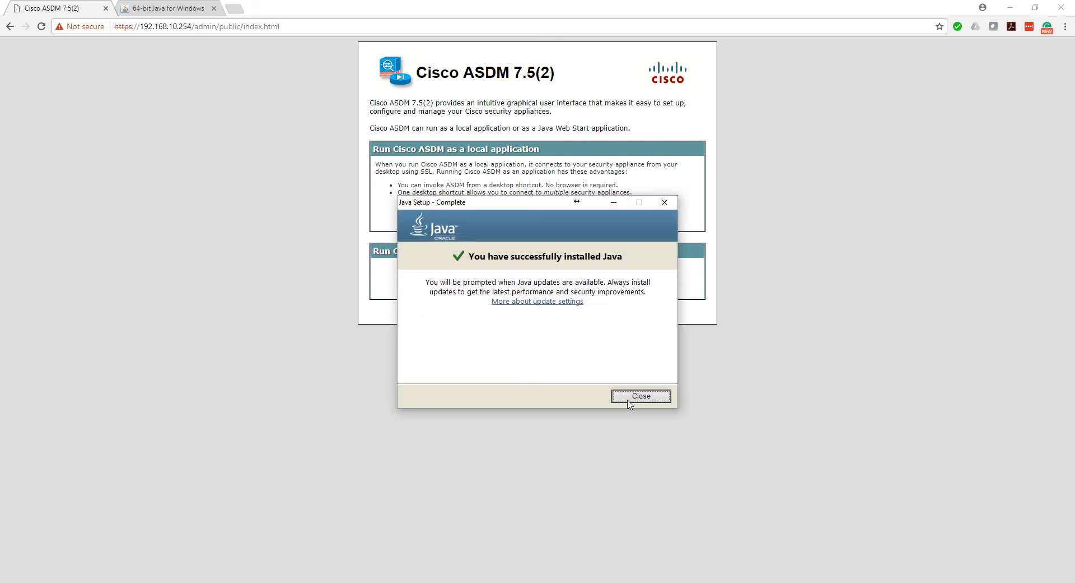
click(626, 399)
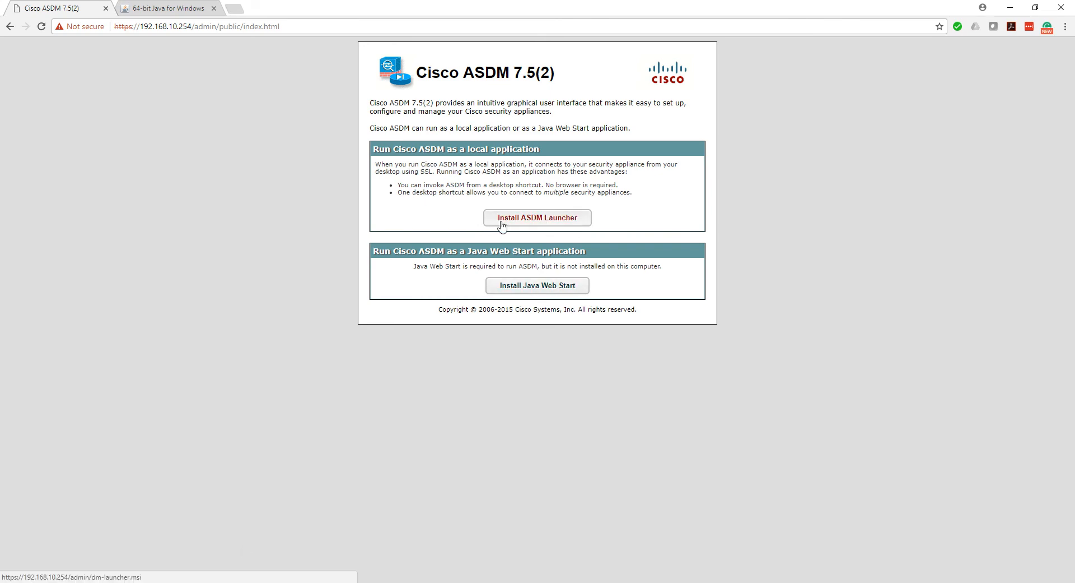
Close the 64-bit Java download page and install the ASDM-IDM Launcher in the default folder from a fresh dm-launcher.msi download
click(168, 8)
click(213, 8)
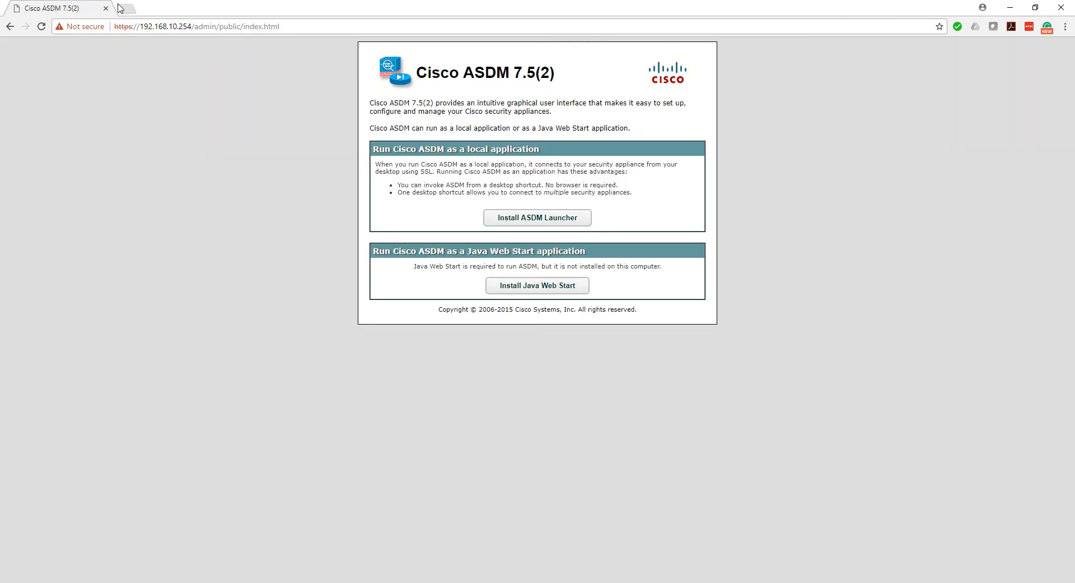
click(539, 220)
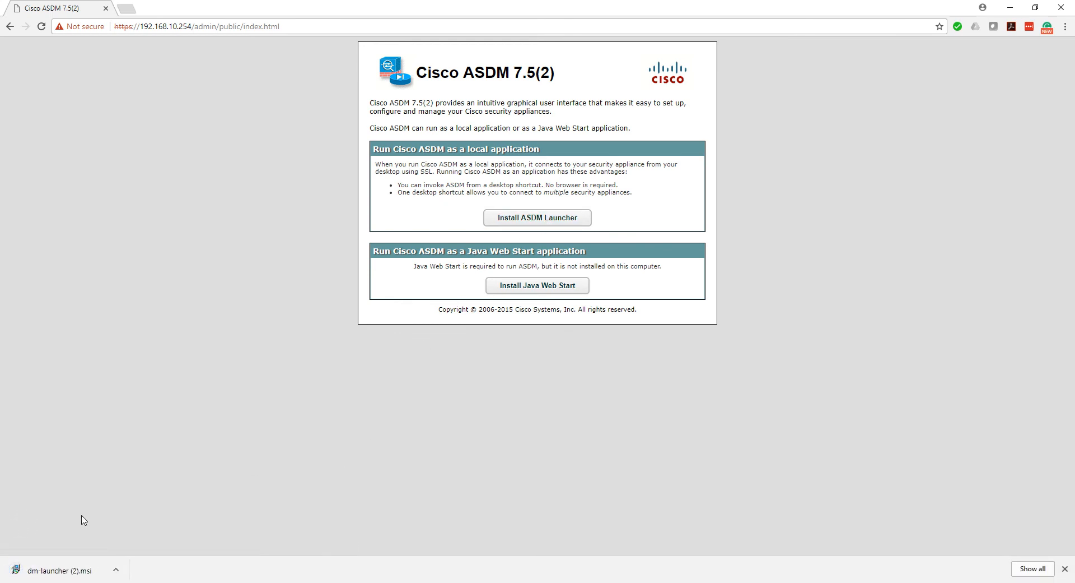
click(35, 571)
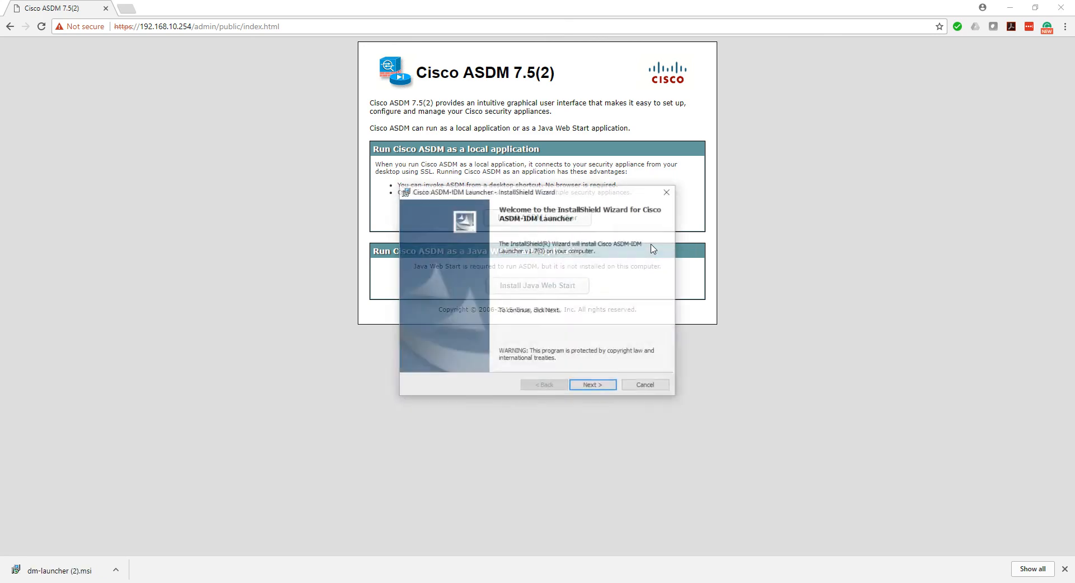
click(588, 386)
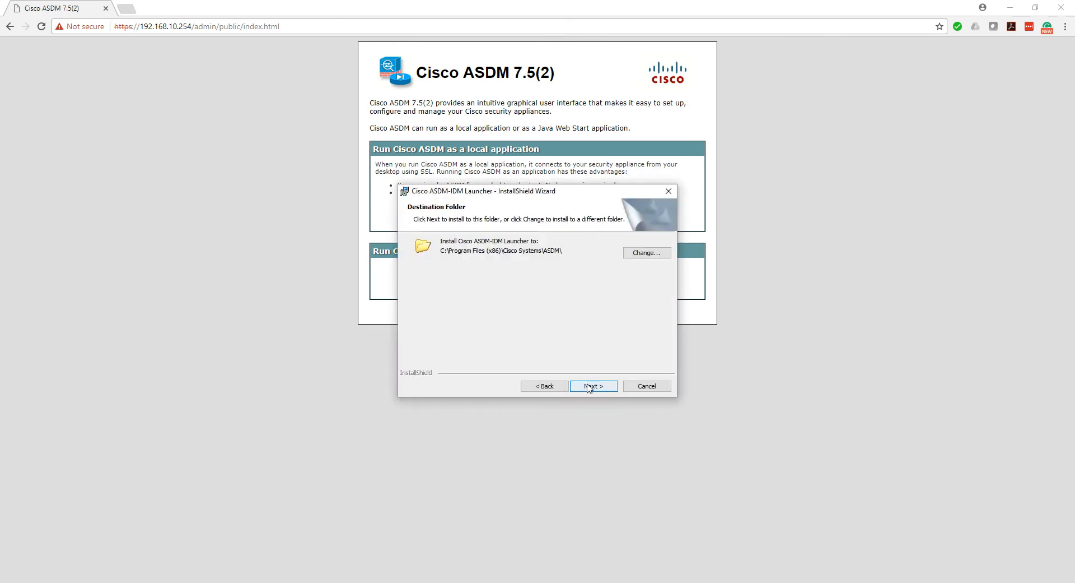
click(589, 386)
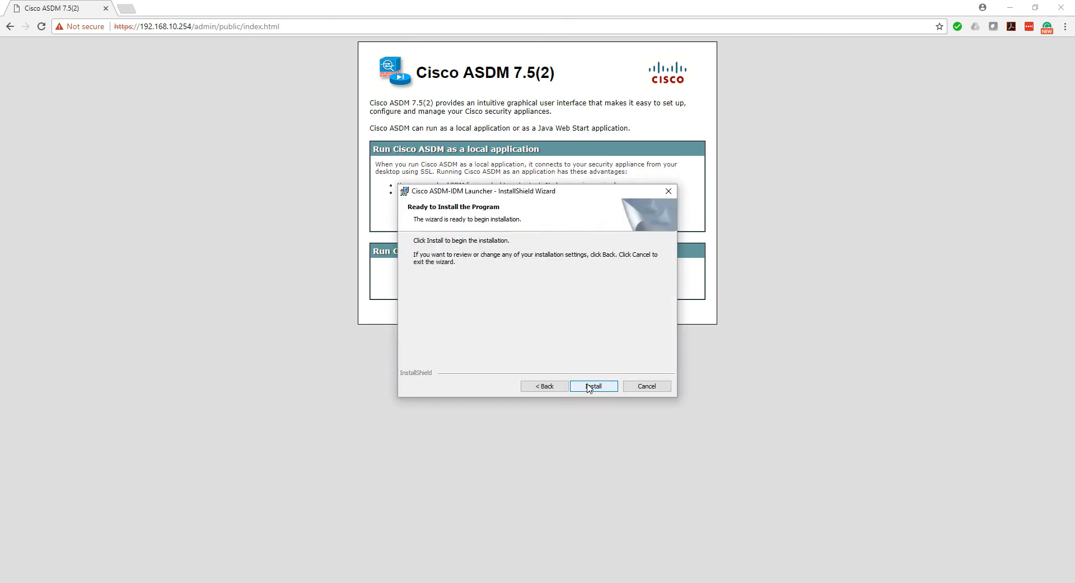
click(540, 386)
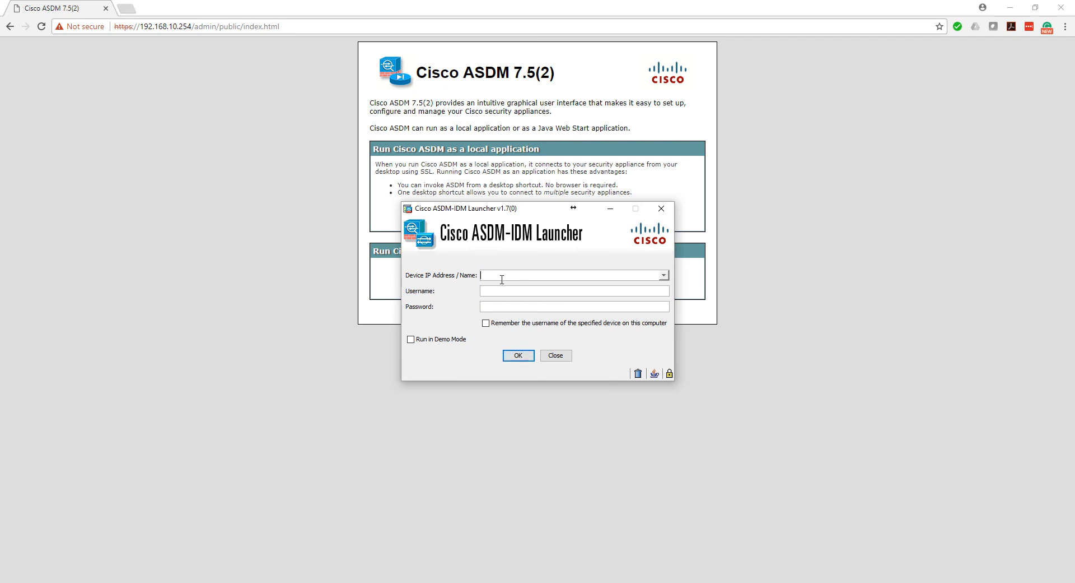
Connect the ASDM-IDM Launcher to the device at 192.168.10.254 and acknowledge the ASAv license notice
text(192.168.10.254)
click(614, 334)
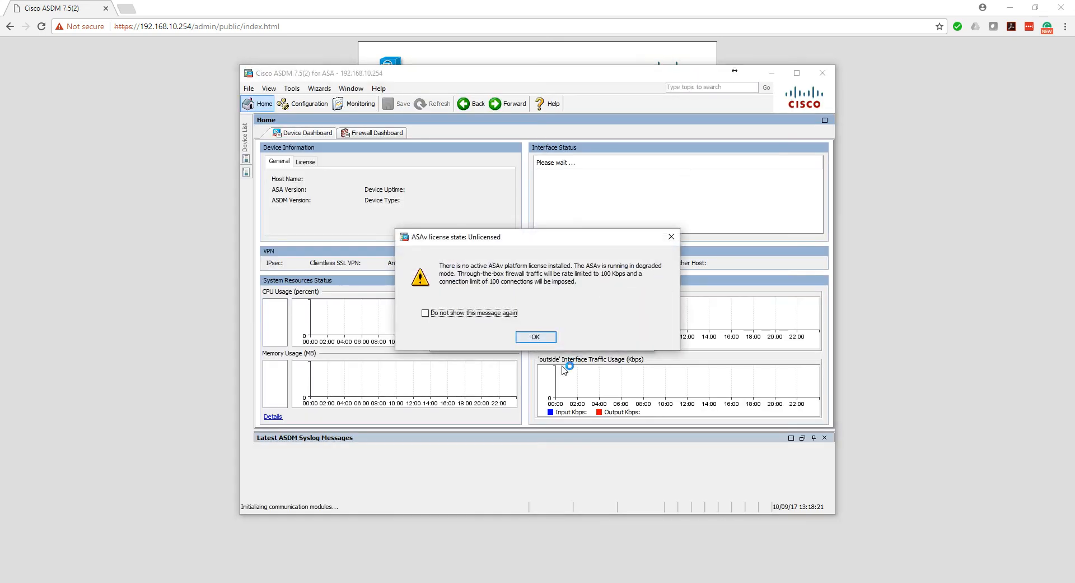
click(543, 338)
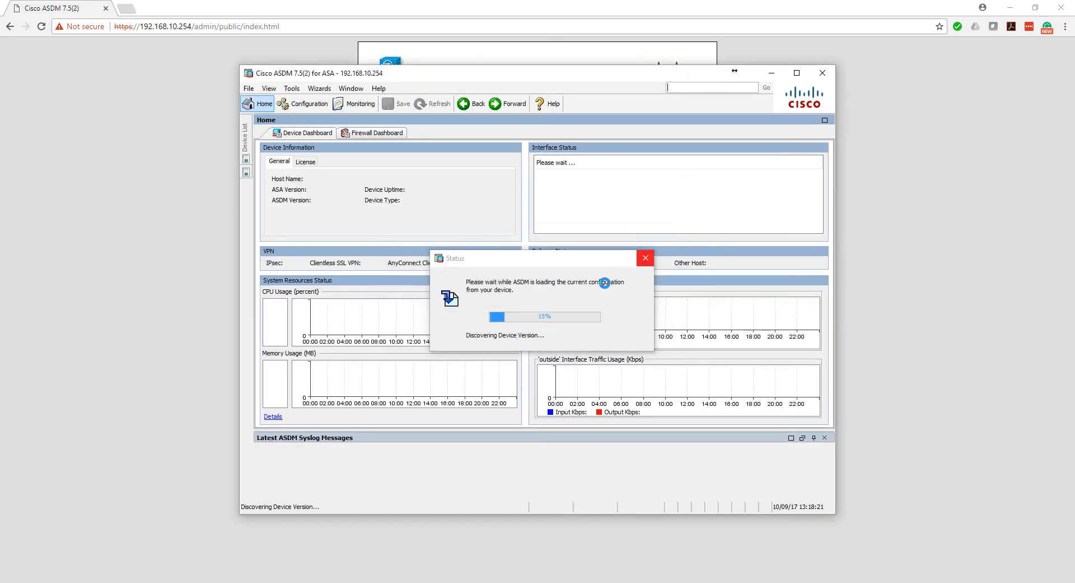
Maximize the ASDM window, look into the Configuration view and return to the Home device dashboard
click(797, 73)
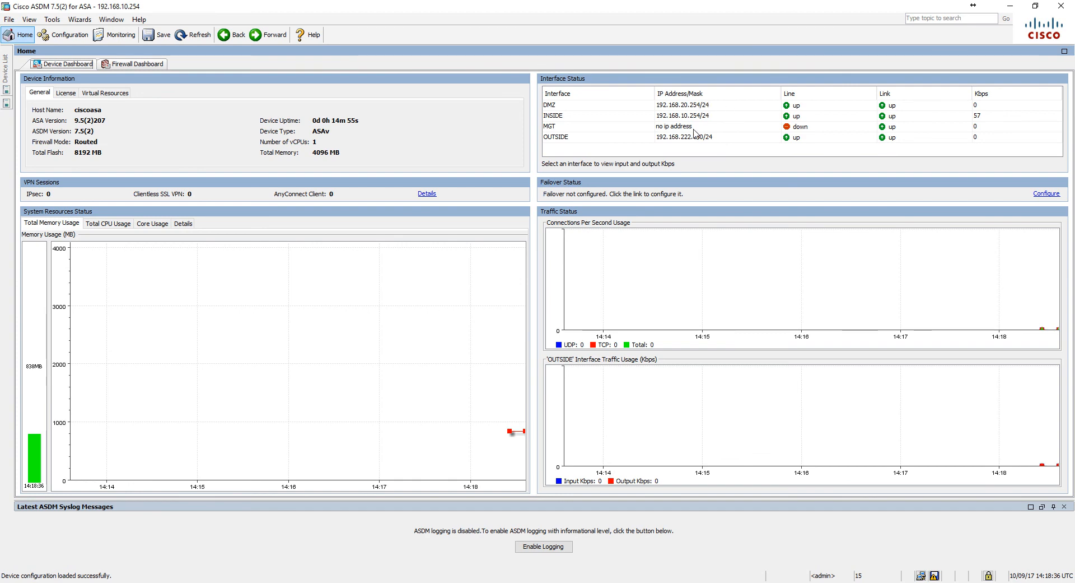
click(59, 40)
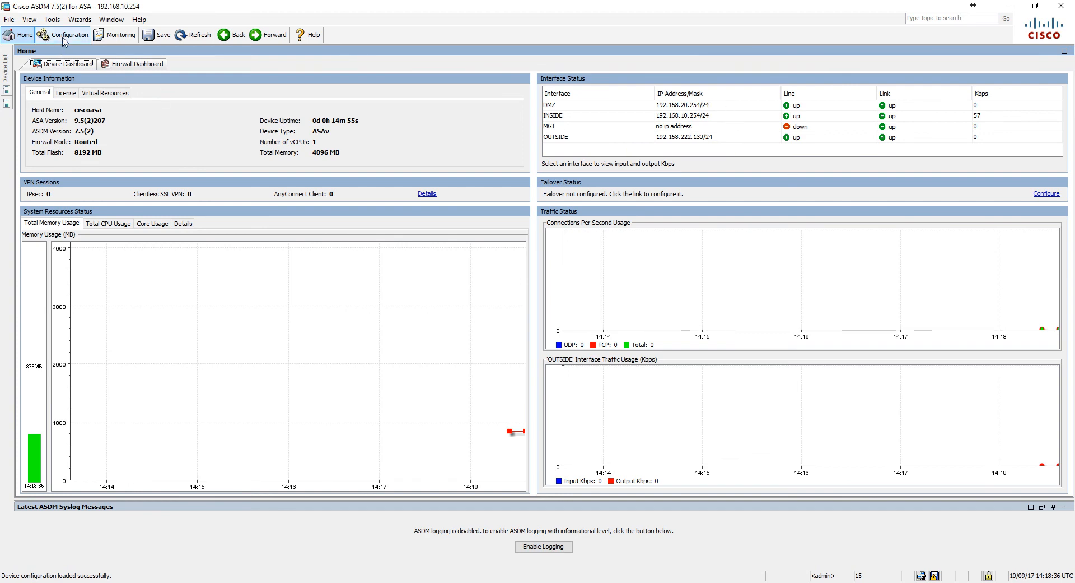
click(18, 38)
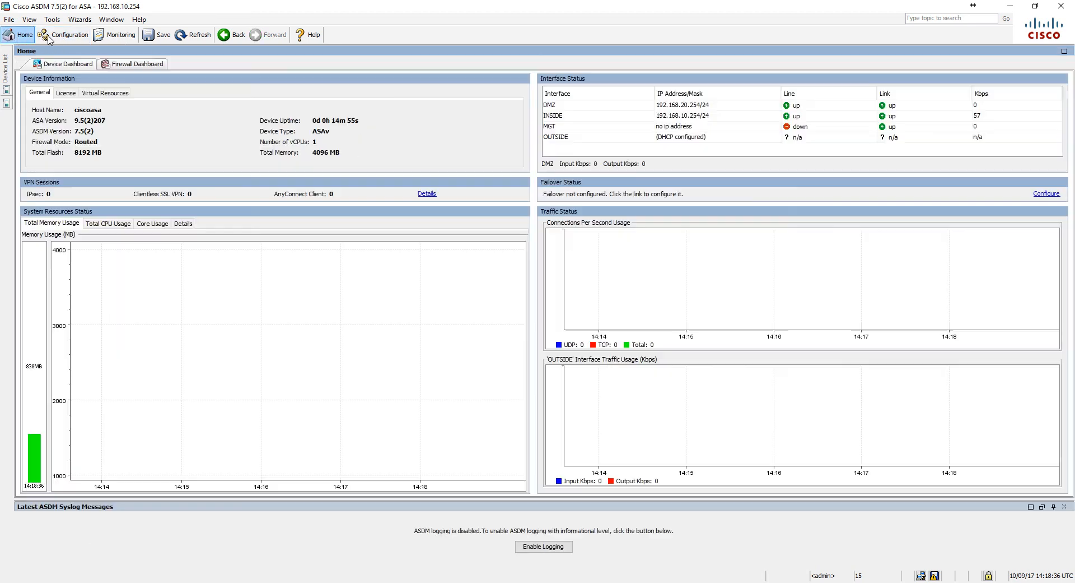